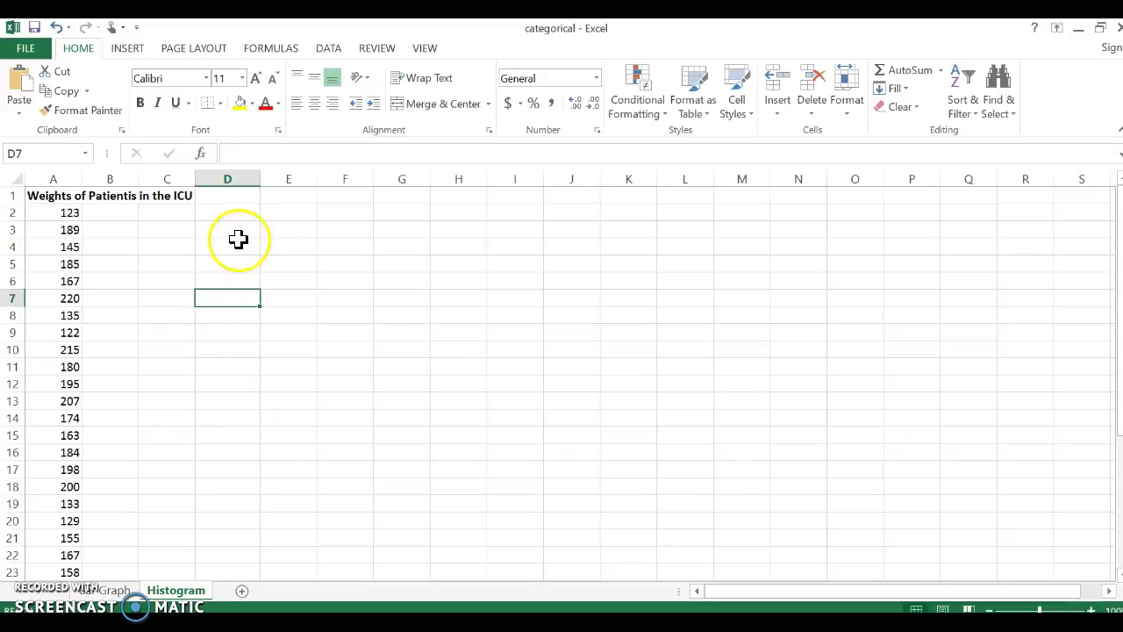
Enter the heading "freq dist" in cell E1
{"action": "left_click", "coordinate": [278, 195]}
{"action": "type", "text": "freqw"}
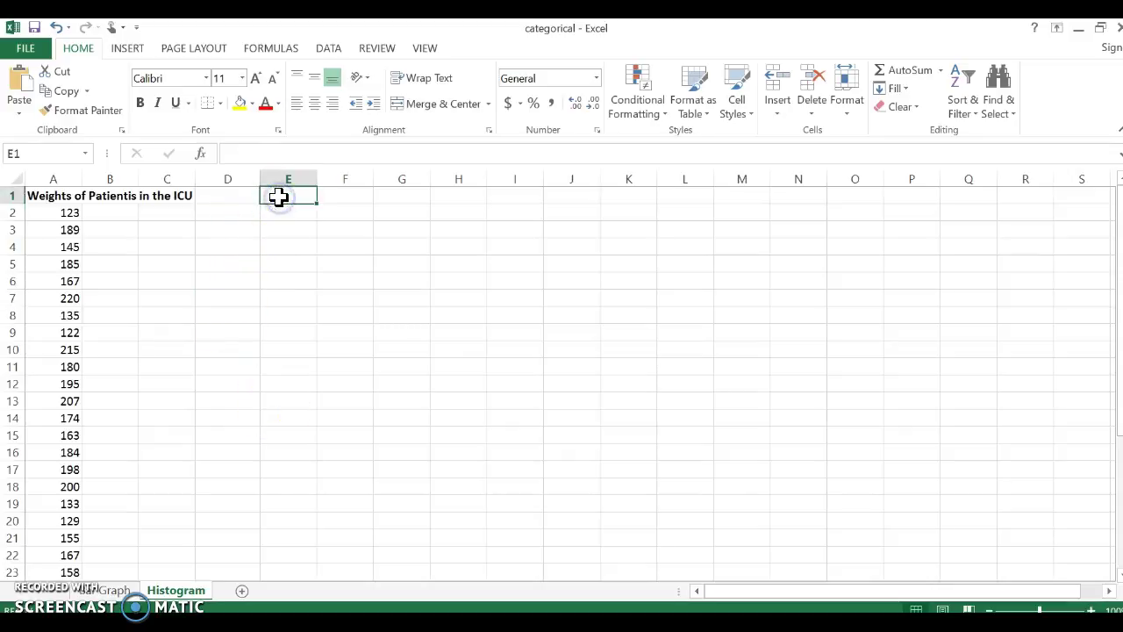
{"action": "type", "text": " dist"}
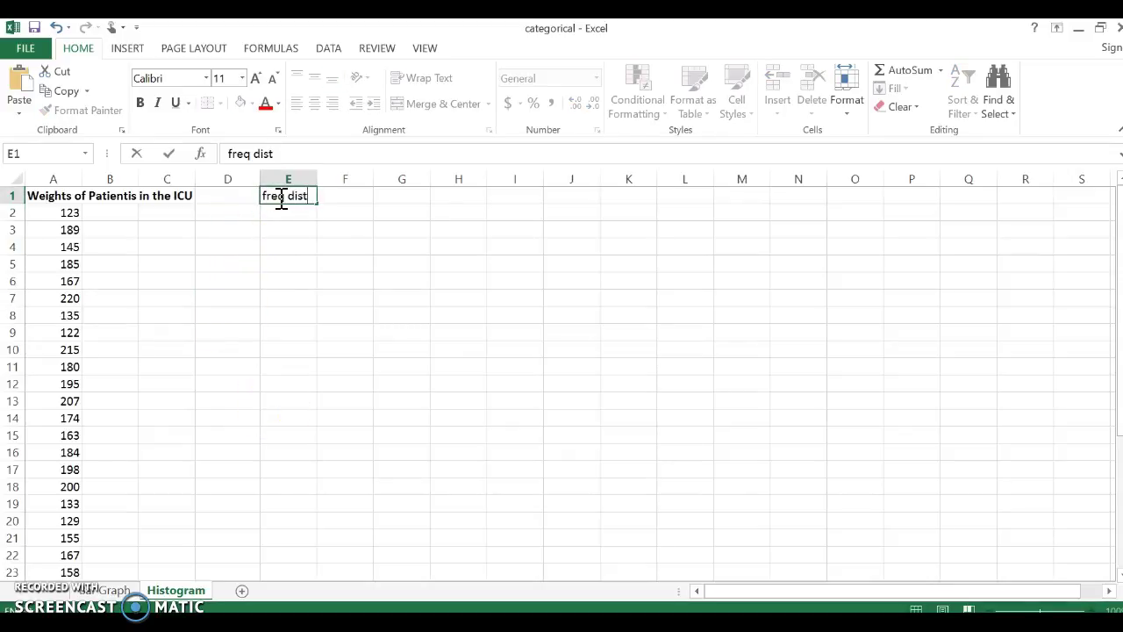
{"action": "left_click", "coordinate": [168, 277]}
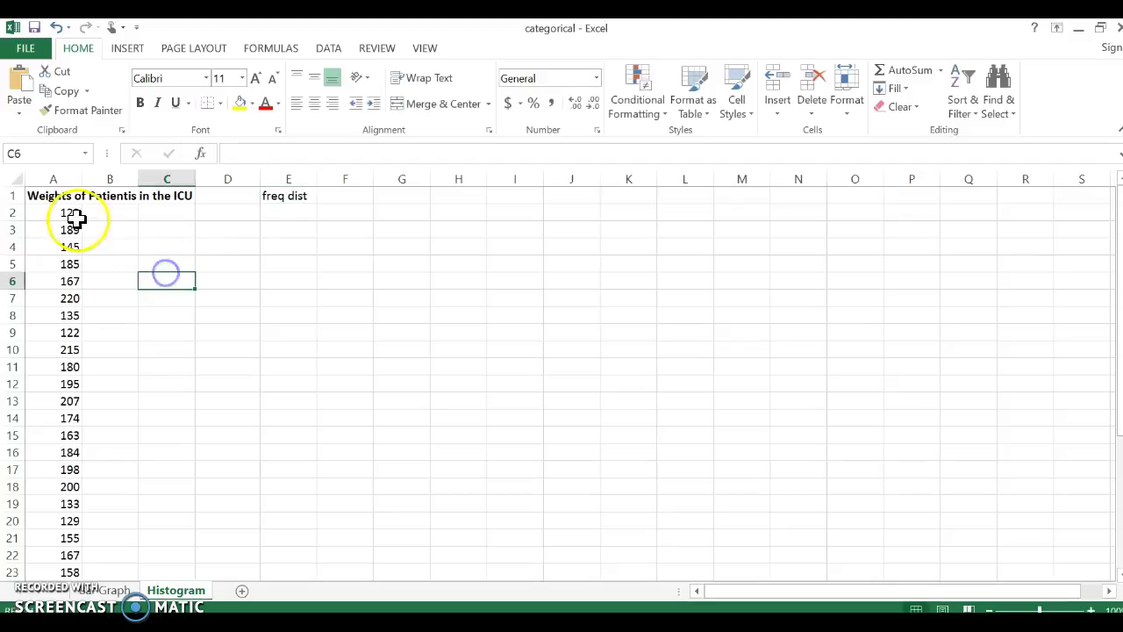
Check the first and last data rows of the patient weights in column A
{"action": "scroll", "coordinate": [103, 400], "scroll_direction": "down", "scroll_amount": 5}
{"action": "scroll", "coordinate": [104, 400], "scroll_direction": "up", "scroll_amount": 5}
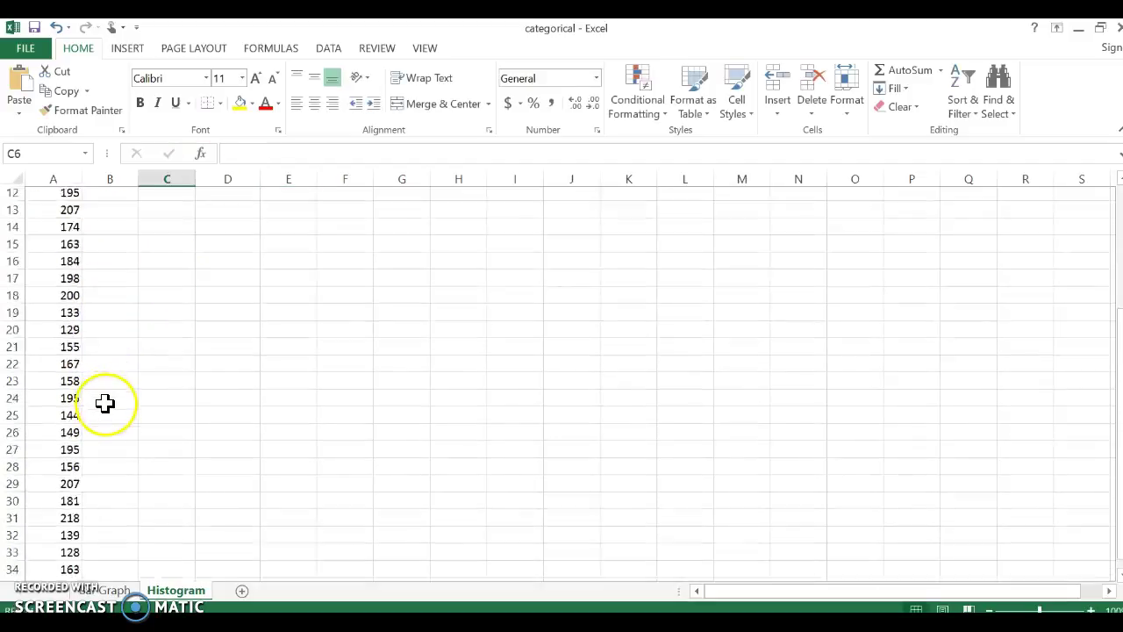
{"action": "left_click", "coordinate": [68, 212]}
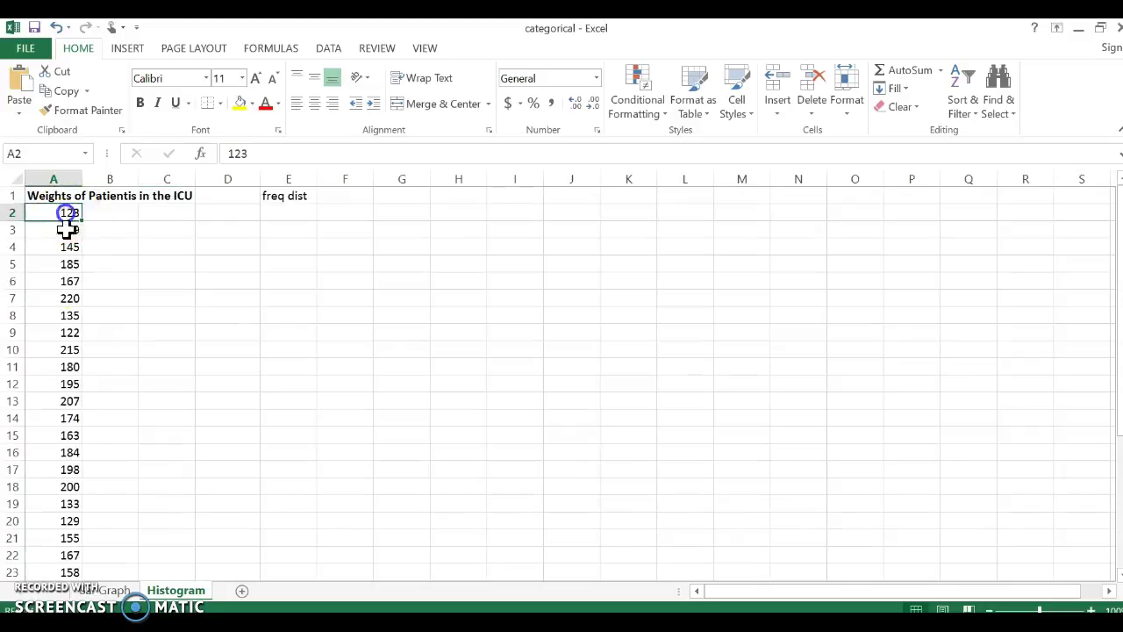
{"action": "scroll", "coordinate": [70, 371], "scroll_direction": "down", "scroll_amount": 8}
{"action": "left_click", "coordinate": [70, 367]}
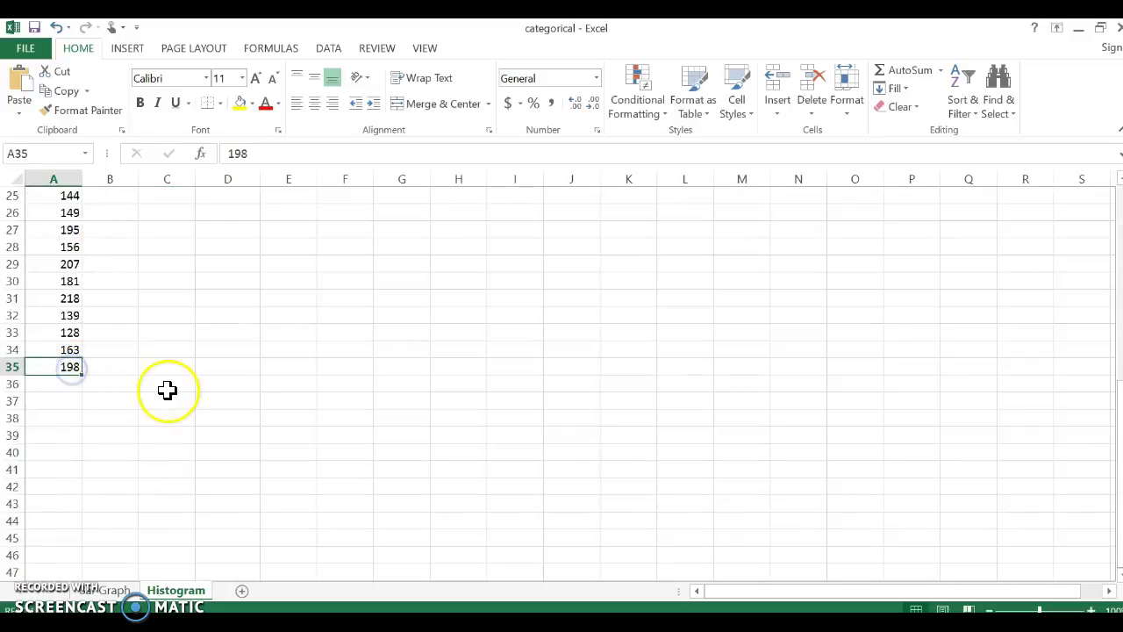
{"action": "scroll", "coordinate": [150, 374], "scroll_direction": "up", "scroll_amount": 8}
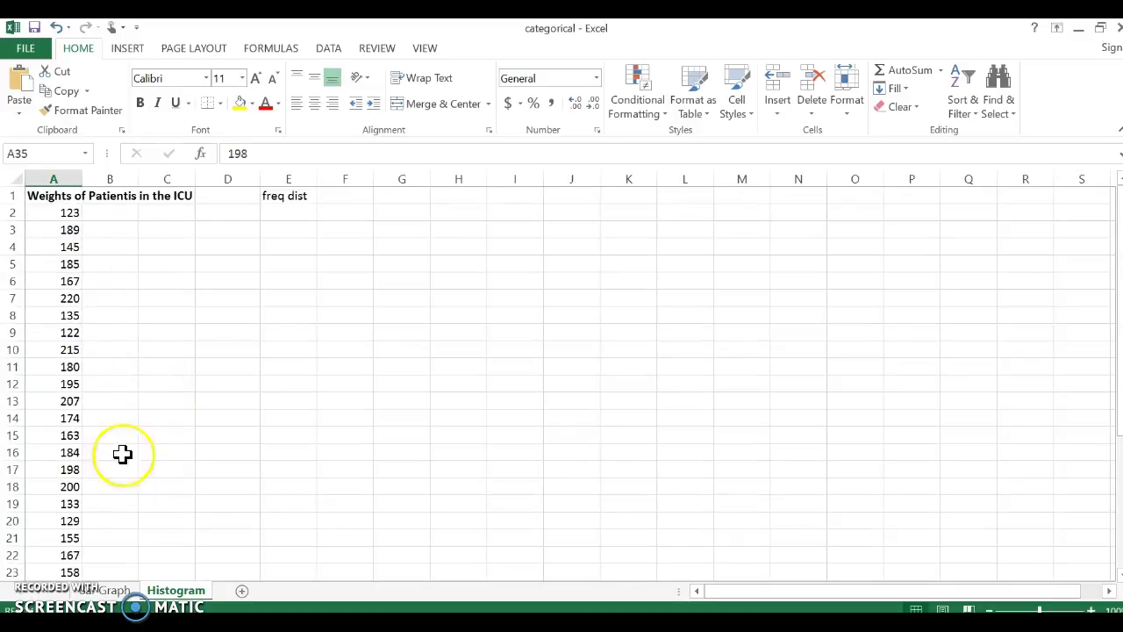
Label cell C3 "min" and cell C4 "max"
{"action": "left_click", "coordinate": [153, 230]}
{"action": "type", "text": "min"}
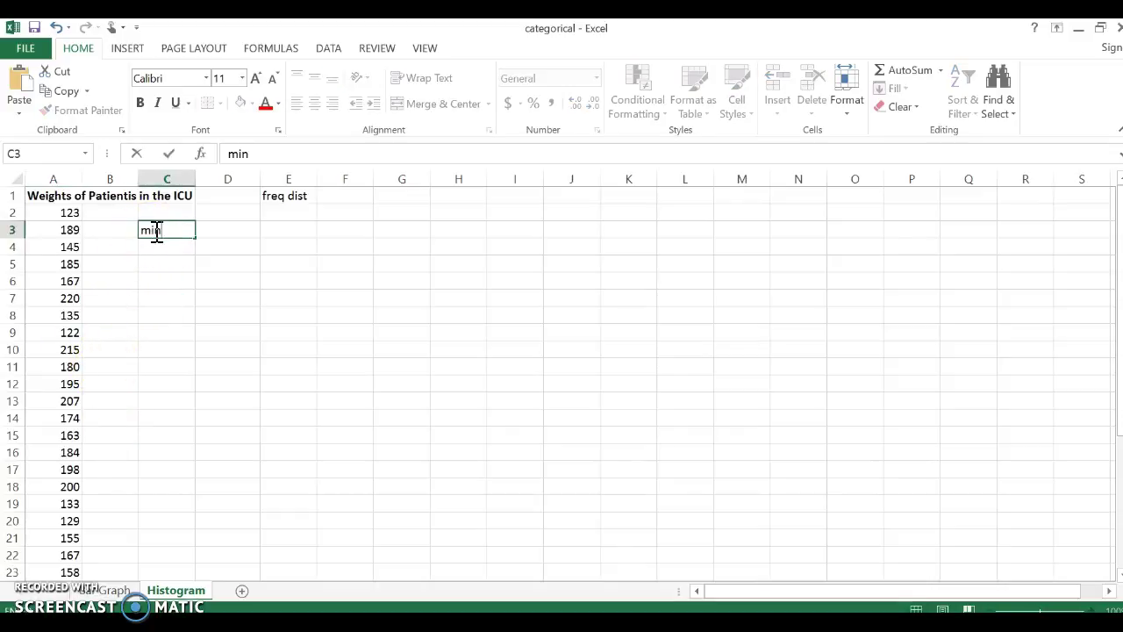
{"action": "key", "text": "Return"}
{"action": "type", "text": "max"}
{"action": "key", "text": "Return"}
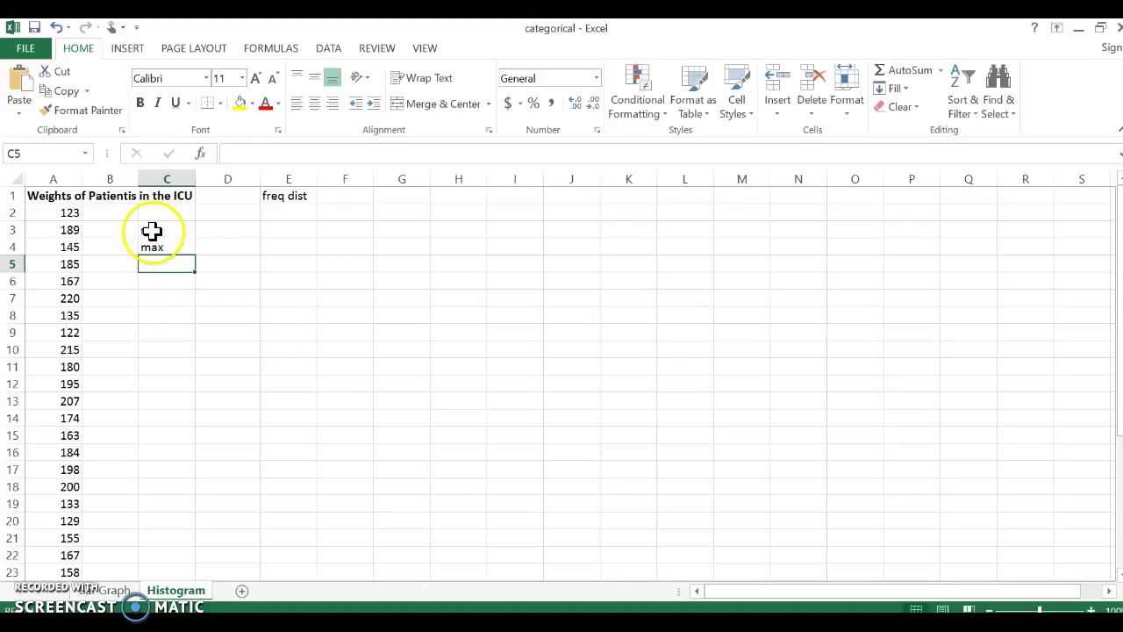
Calculate the minimum weight in D3 with the statistical MIN function over the range A2:A35
{"action": "left_click", "coordinate": [218, 230]}
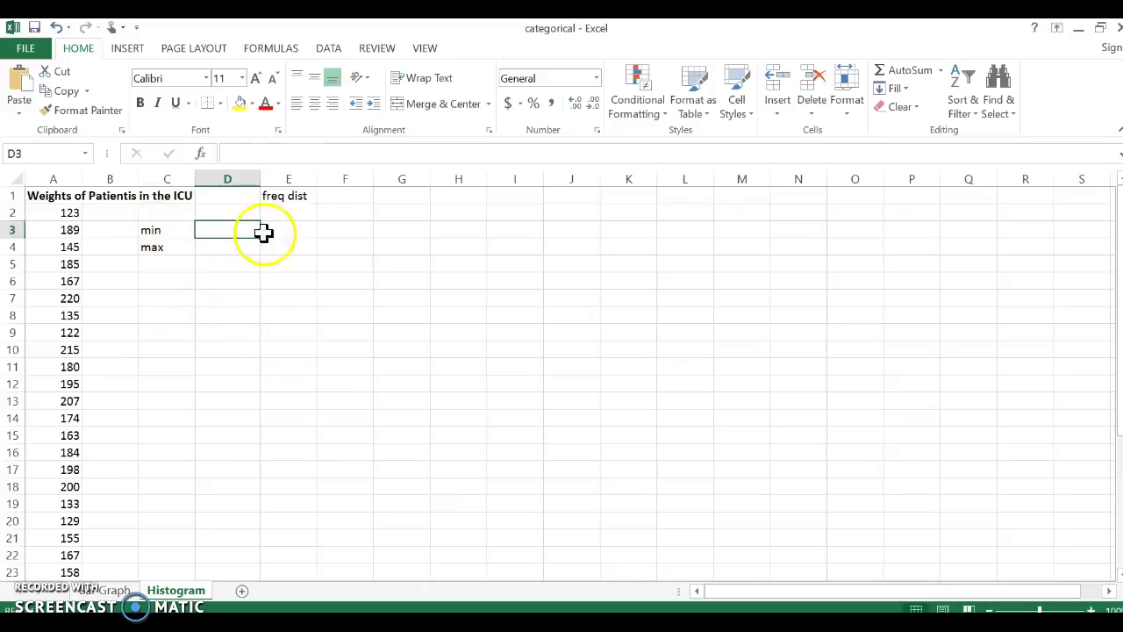
{"action": "left_click", "coordinate": [267, 48]}
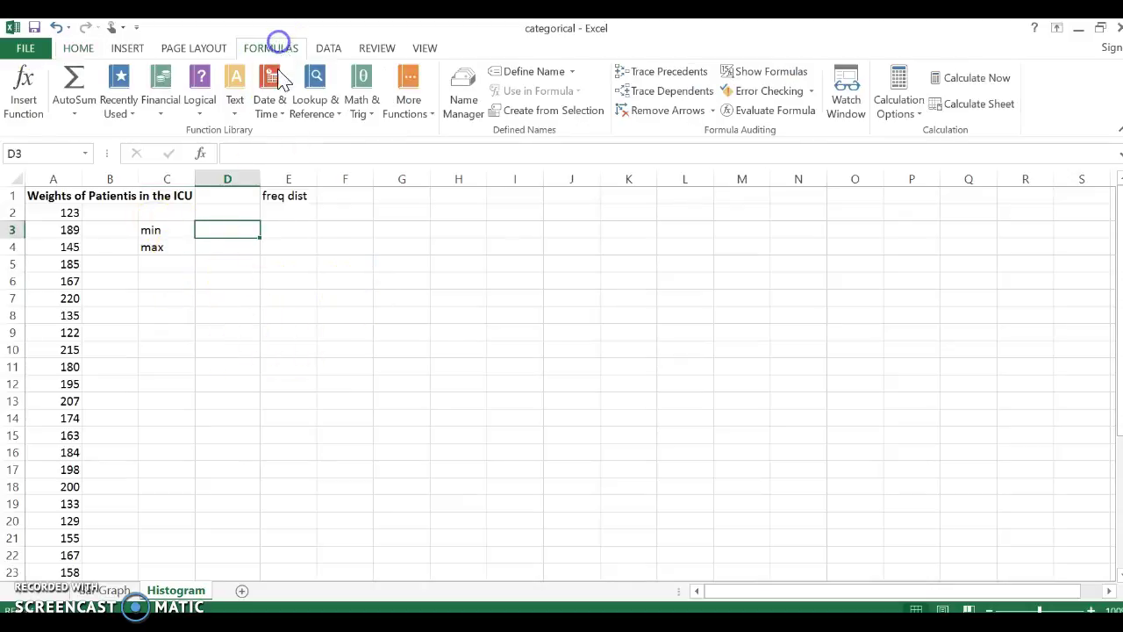
{"action": "left_click", "coordinate": [411, 112]}
{"action": "mouse_move", "coordinate": [463, 136]}
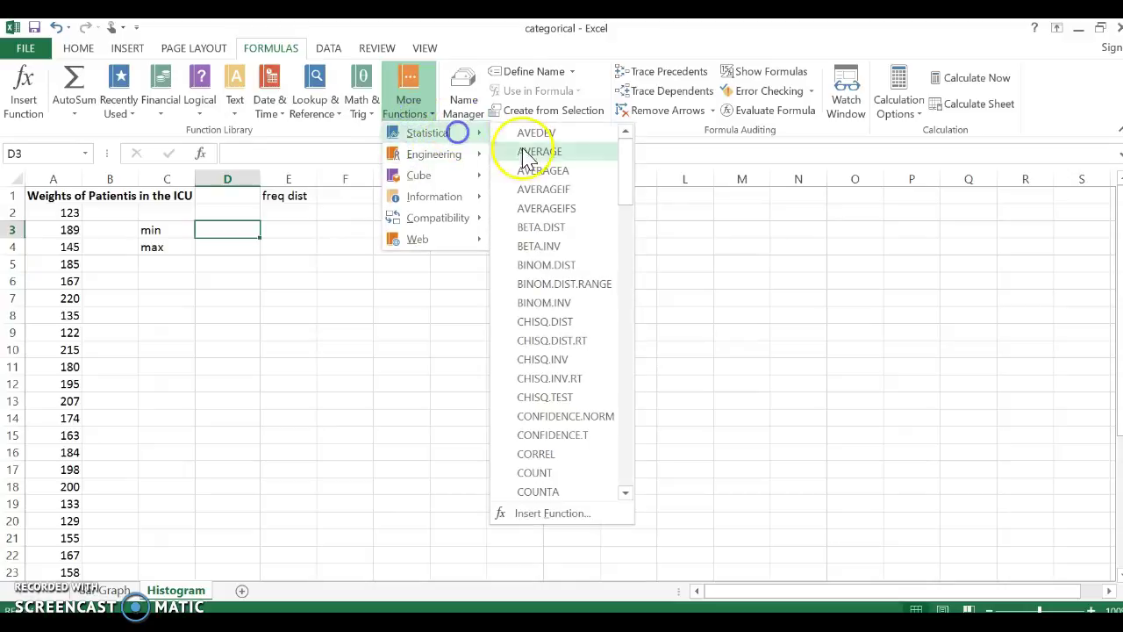
{"action": "left_click_drag", "start_coordinate": [624, 196], "coordinate": [626, 334]}
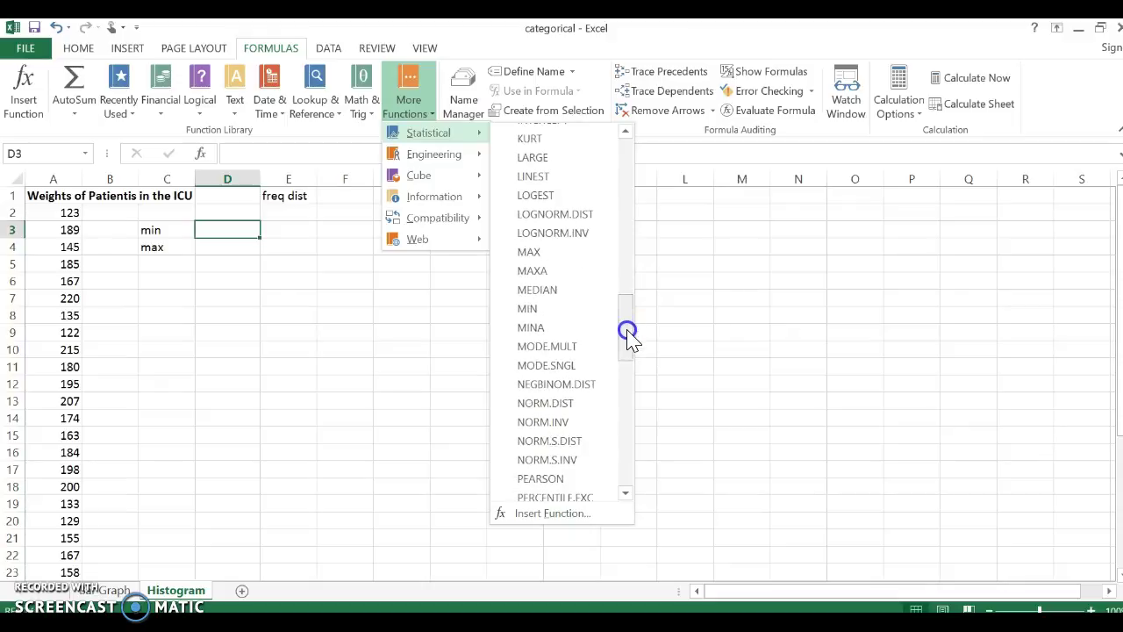
{"action": "left_click", "coordinate": [585, 321]}
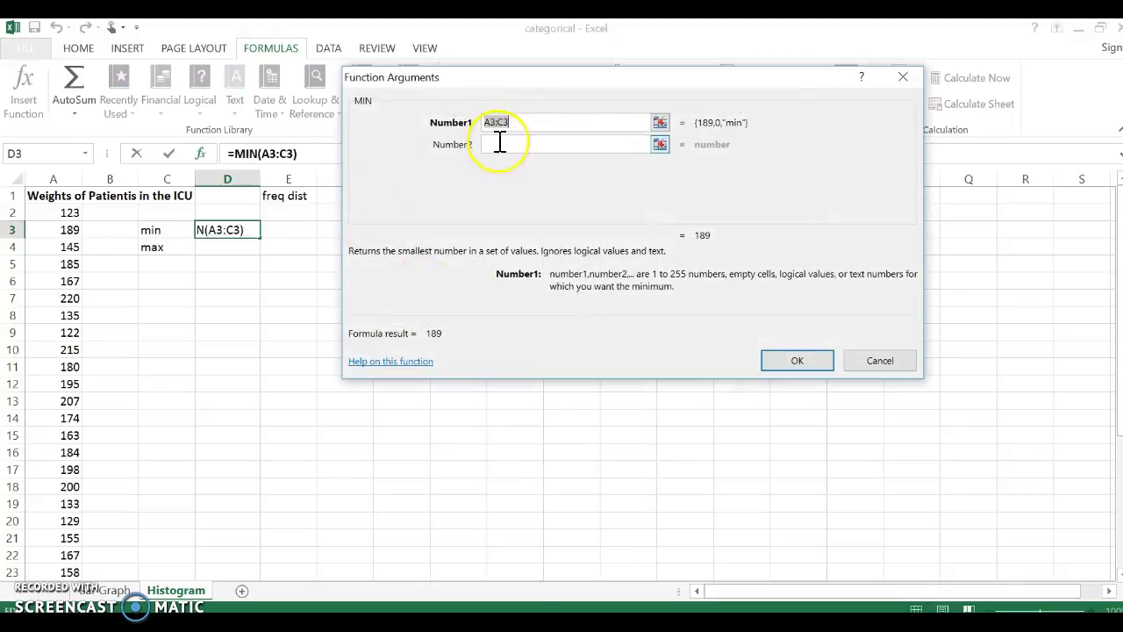
{"action": "type", "text": "a2:"}
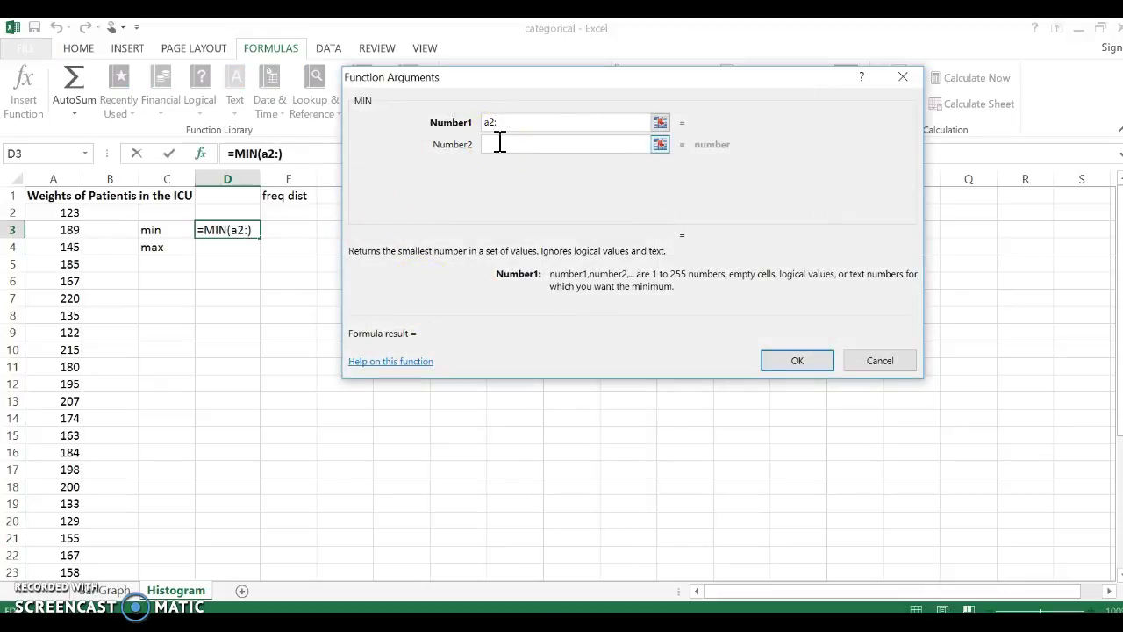
{"action": "type", "text": "a35"}
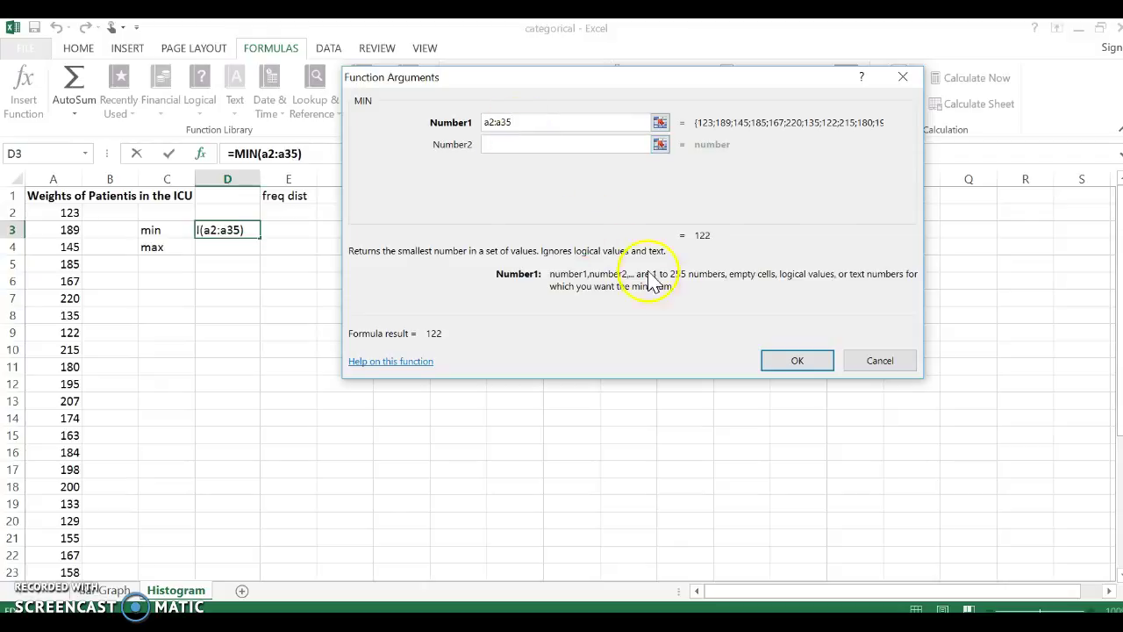
{"action": "left_click", "coordinate": [789, 360]}
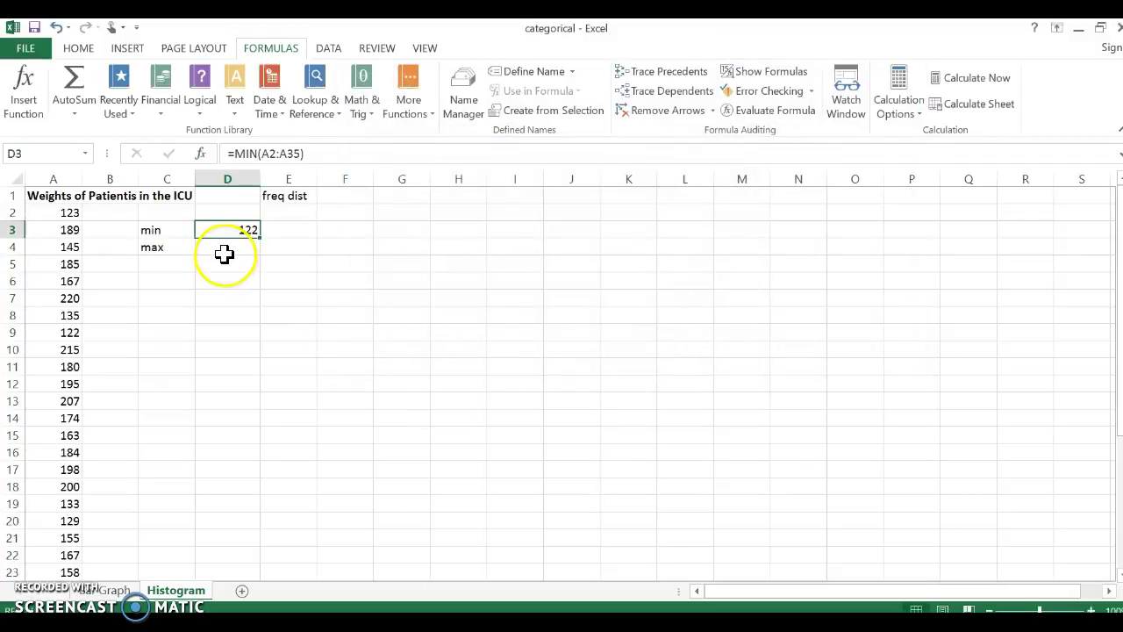
Calculate the maximum weight in D4 with the statistical MAX function over the range A2:A35
{"action": "left_click", "coordinate": [225, 252]}
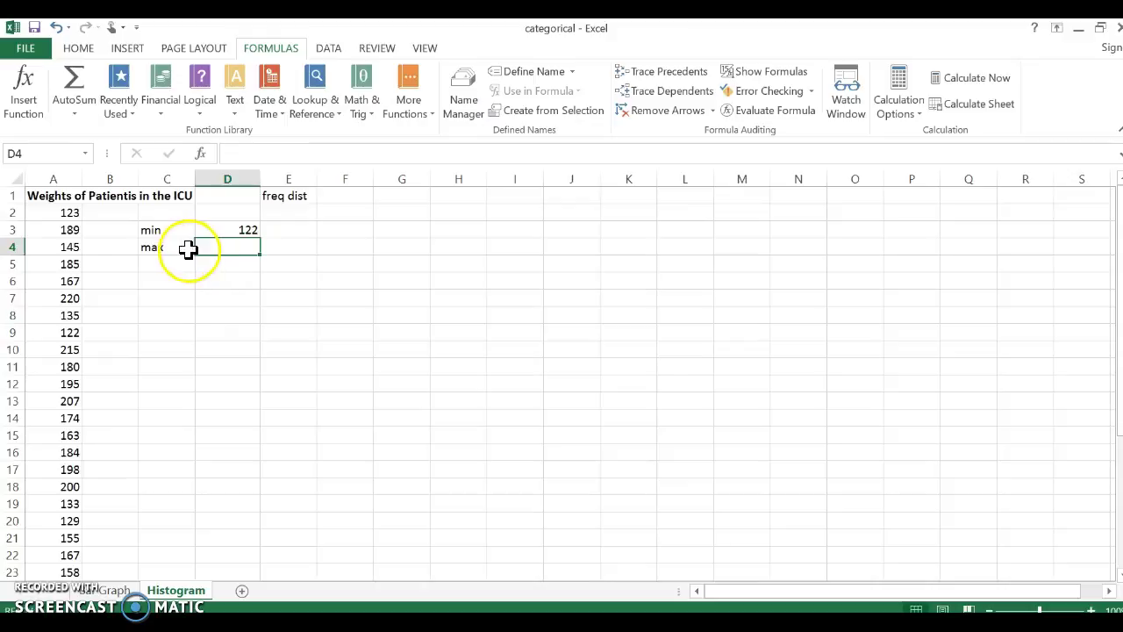
{"action": "left_click", "coordinate": [409, 104]}
{"action": "mouse_move", "coordinate": [427, 132]}
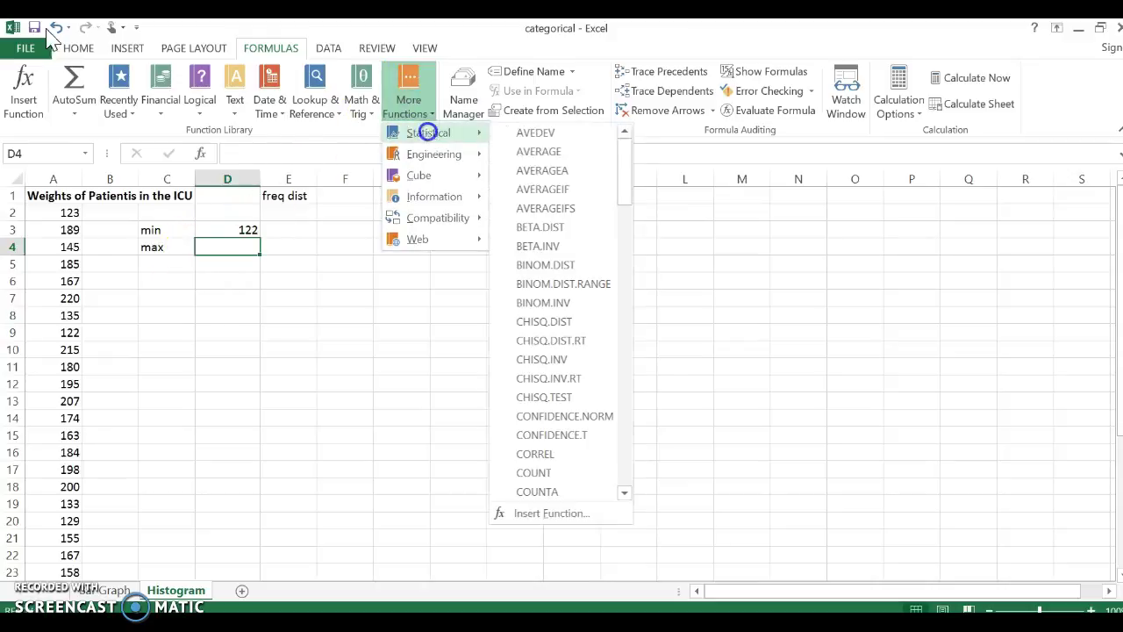
{"action": "left_click_drag", "start_coordinate": [624, 162], "coordinate": [652, 310]}
{"action": "left_click", "coordinate": [591, 265]}
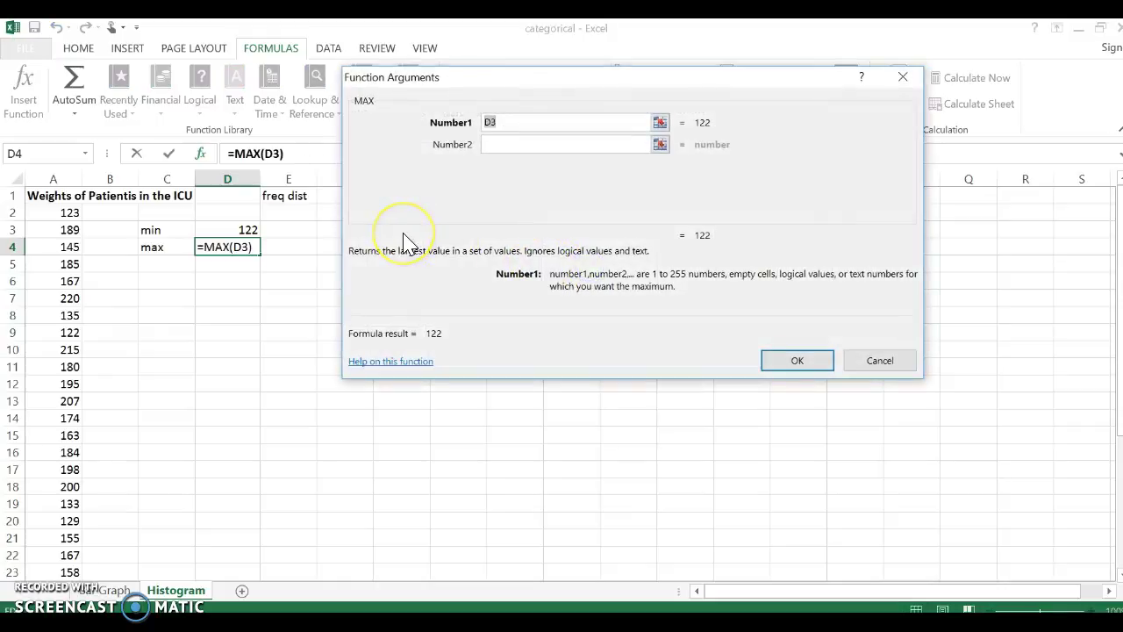
{"action": "type", "text": "a2:a"}
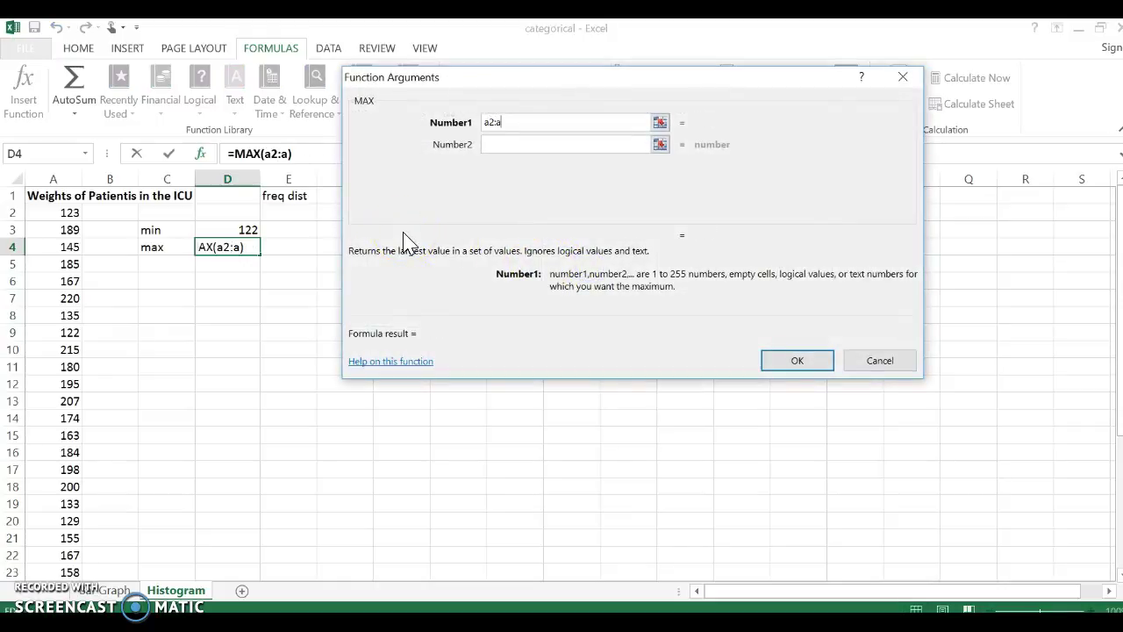
{"action": "type", "text": "35"}
{"action": "left_click", "coordinate": [775, 361]}
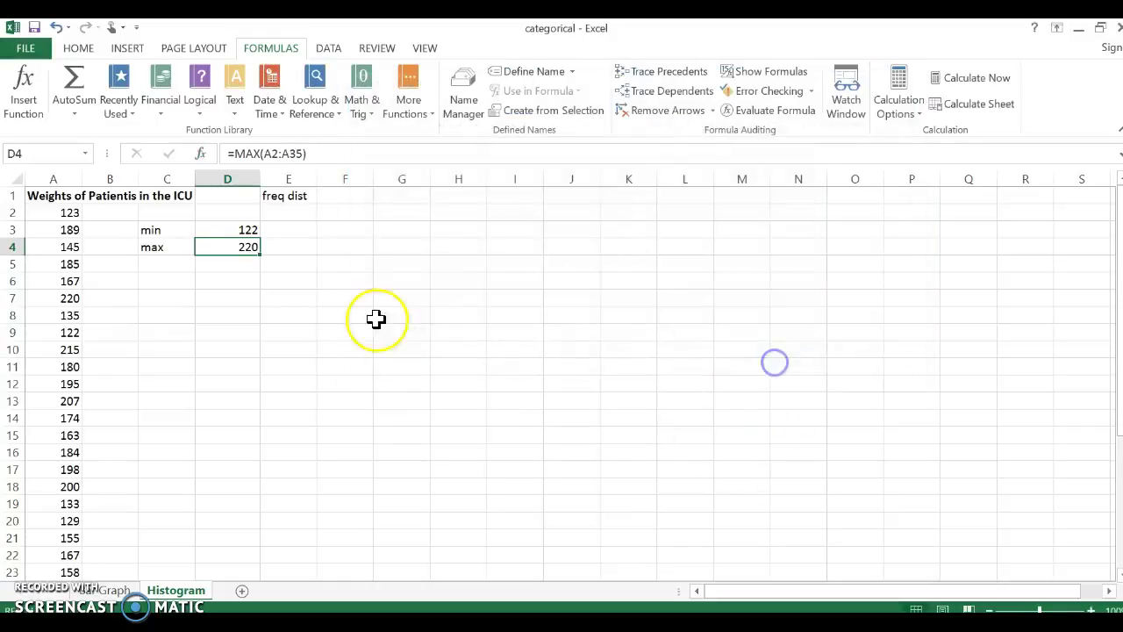
Compute the range of the weights in D6 with the formula =D4-D3
{"action": "left_click", "coordinate": [228, 279]}
{"action": "type", "text": "="}
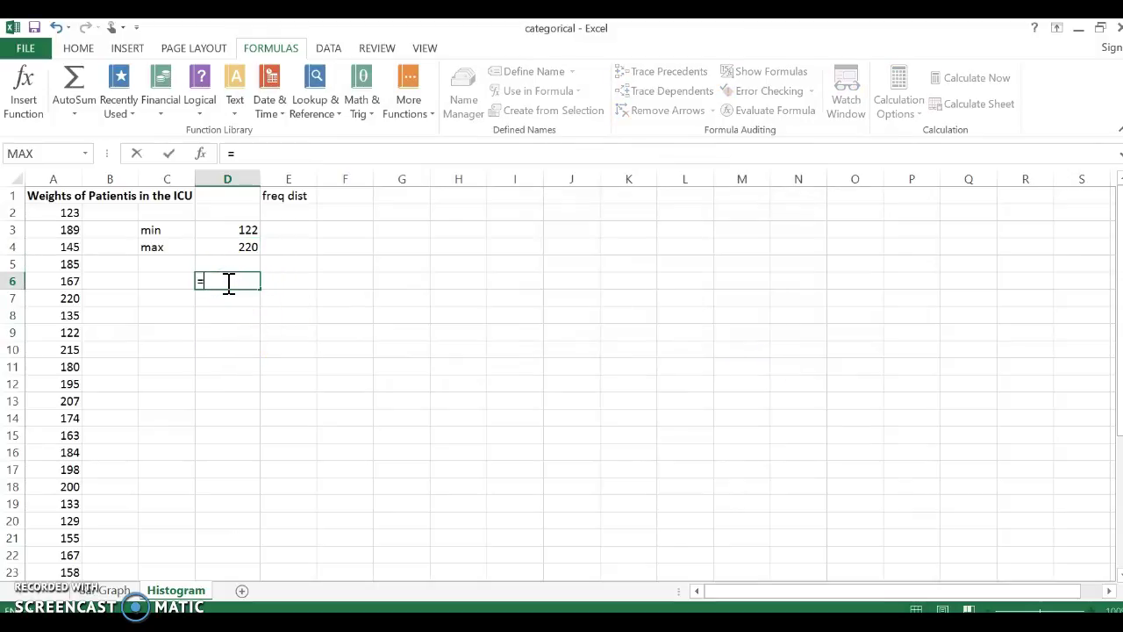
{"action": "left_click", "coordinate": [228, 246]}
{"action": "type", "text": "-"}
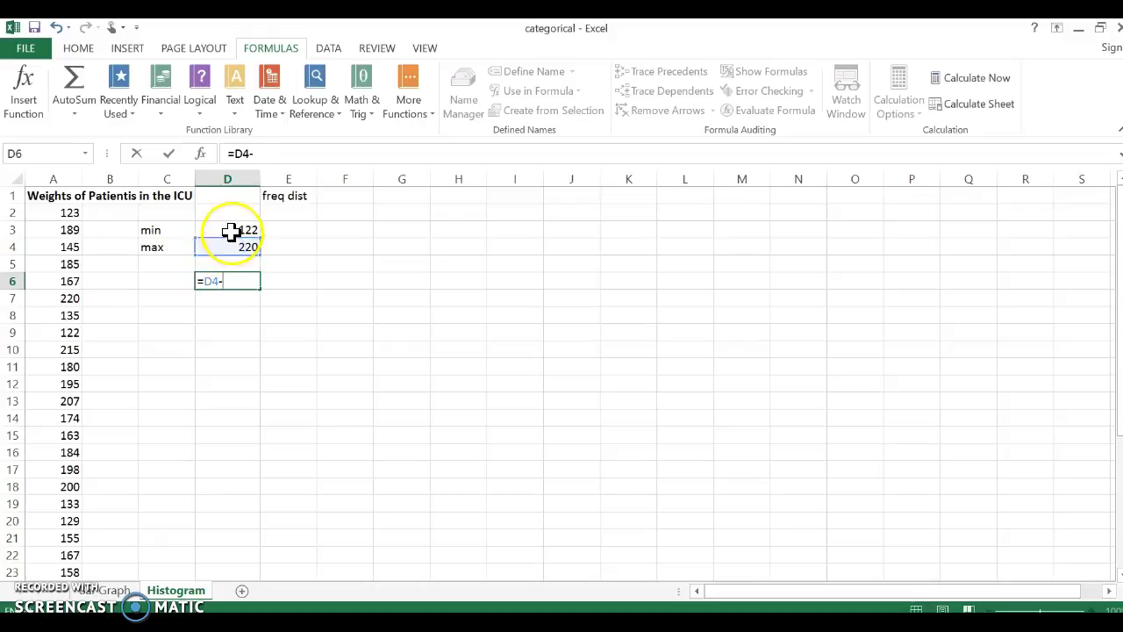
{"action": "left_click", "coordinate": [230, 229]}
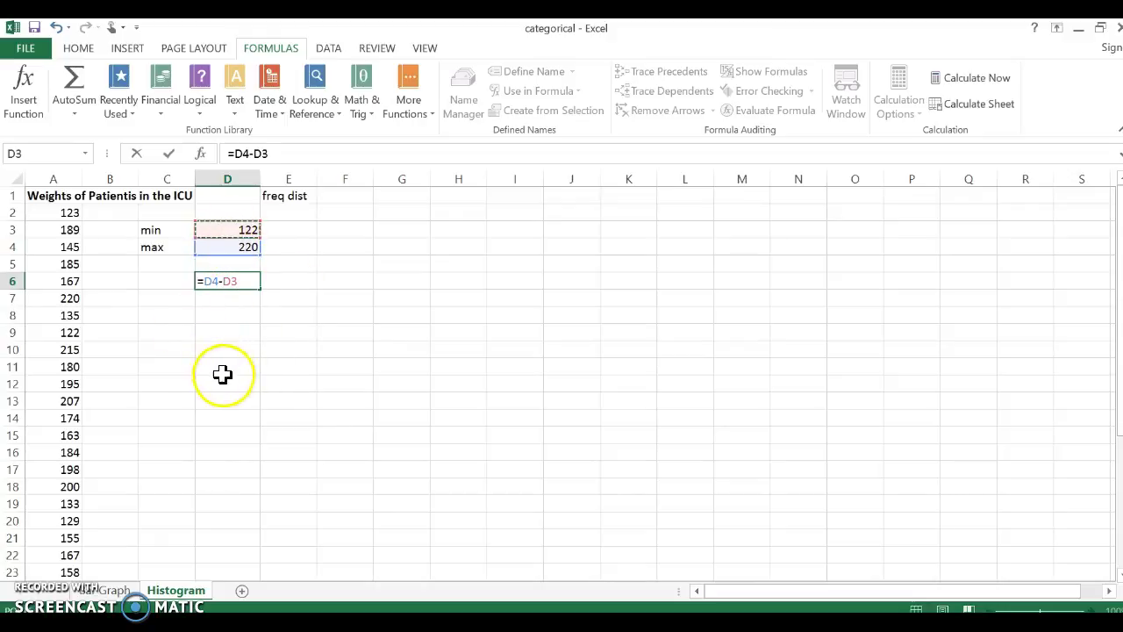
{"action": "key", "text": "Return"}
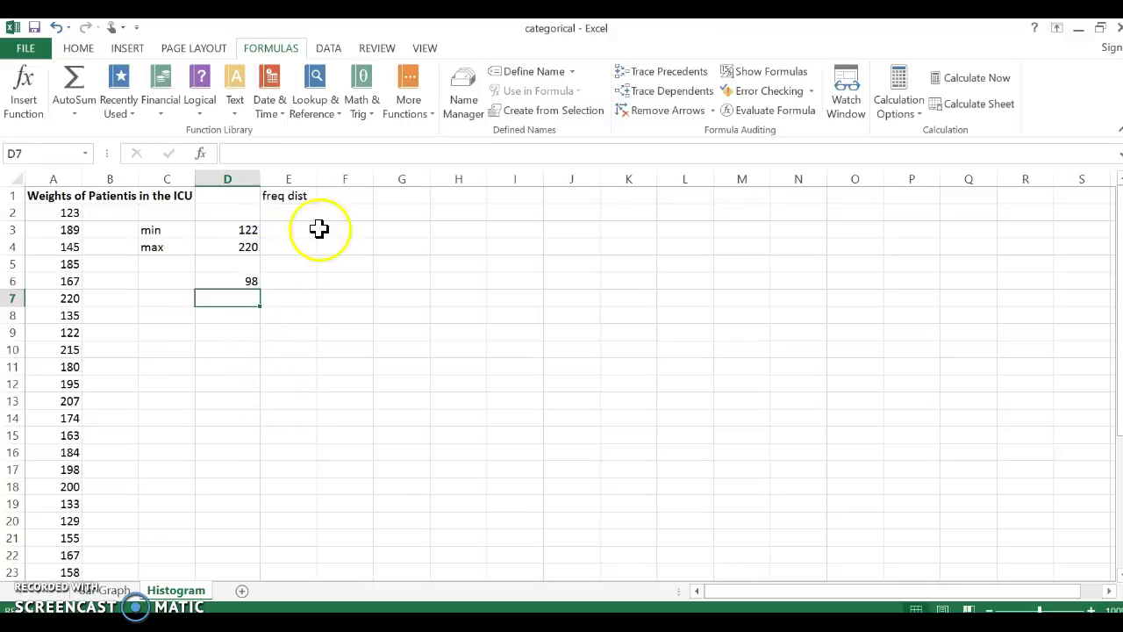
Move the "freq dist" heading from E1 to F1
{"action": "left_click", "coordinate": [285, 198]}
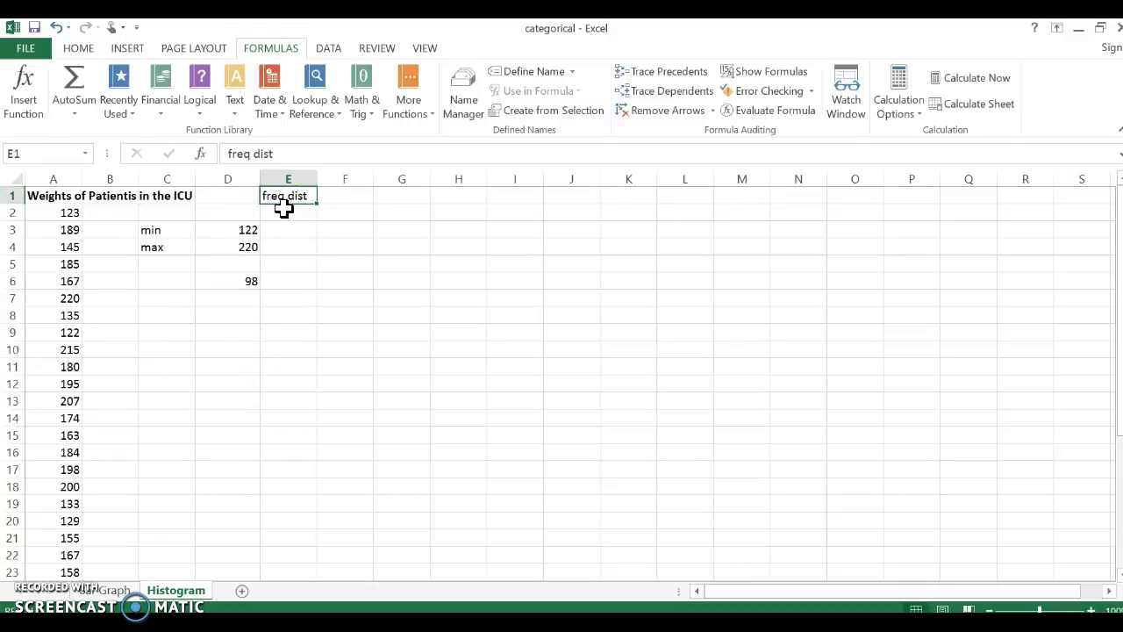
{"action": "left_click_drag", "start_coordinate": [283, 207], "coordinate": [353, 204]}
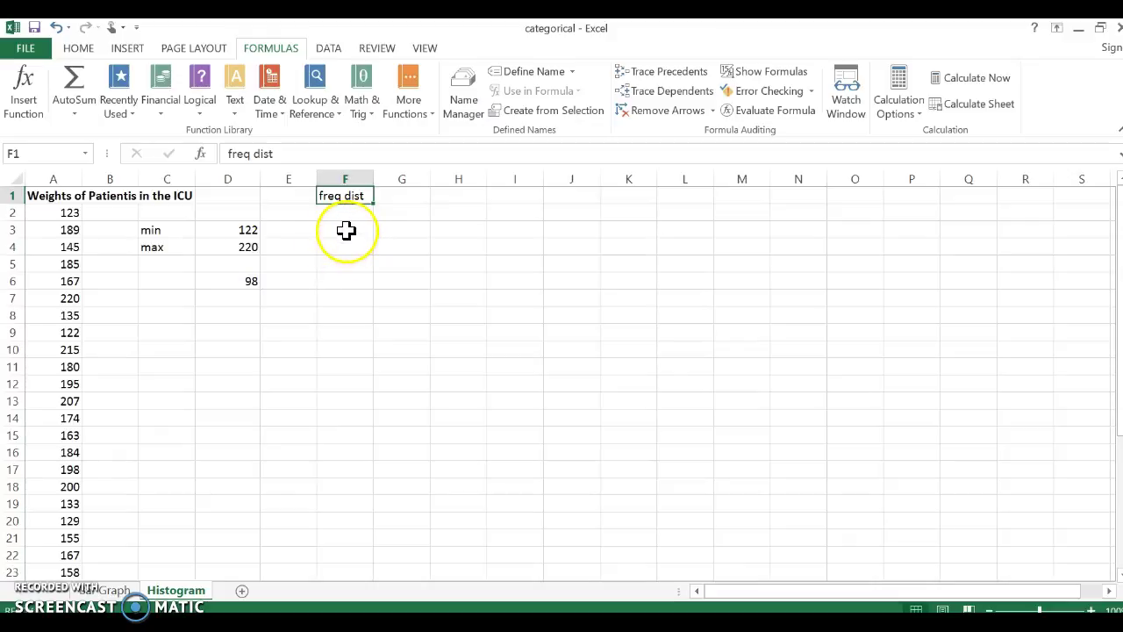
Enter the first class interval 120-129.99 in F3 and widen column F to fit it
{"action": "left_click", "coordinate": [346, 233]}
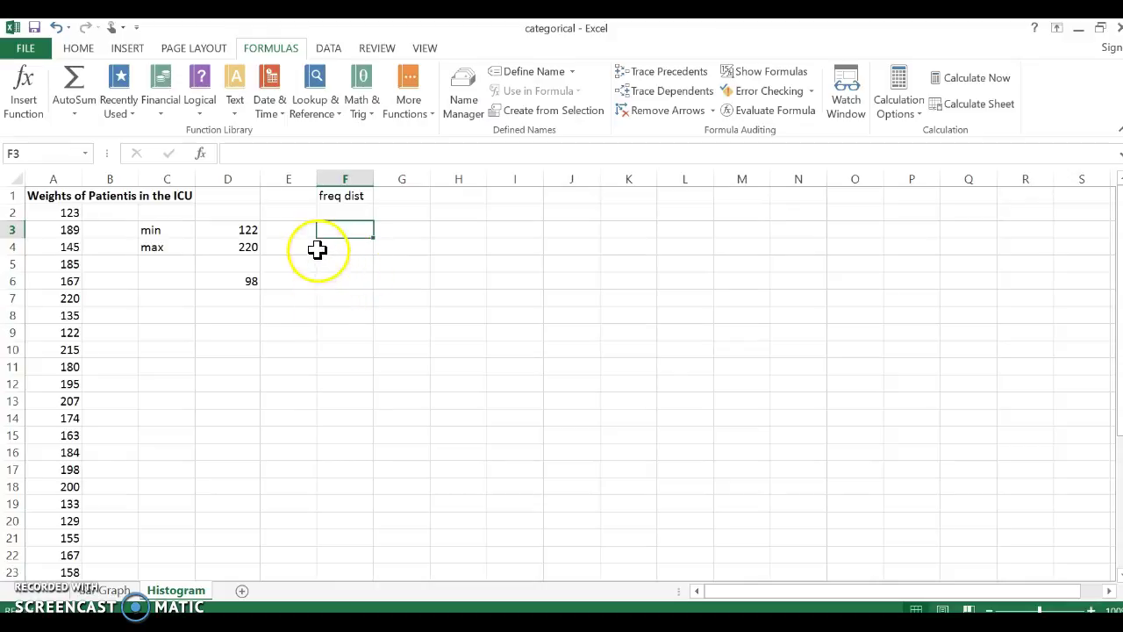
{"action": "scroll", "coordinate": [263, 399], "scroll_direction": "down", "scroll_amount": 8}
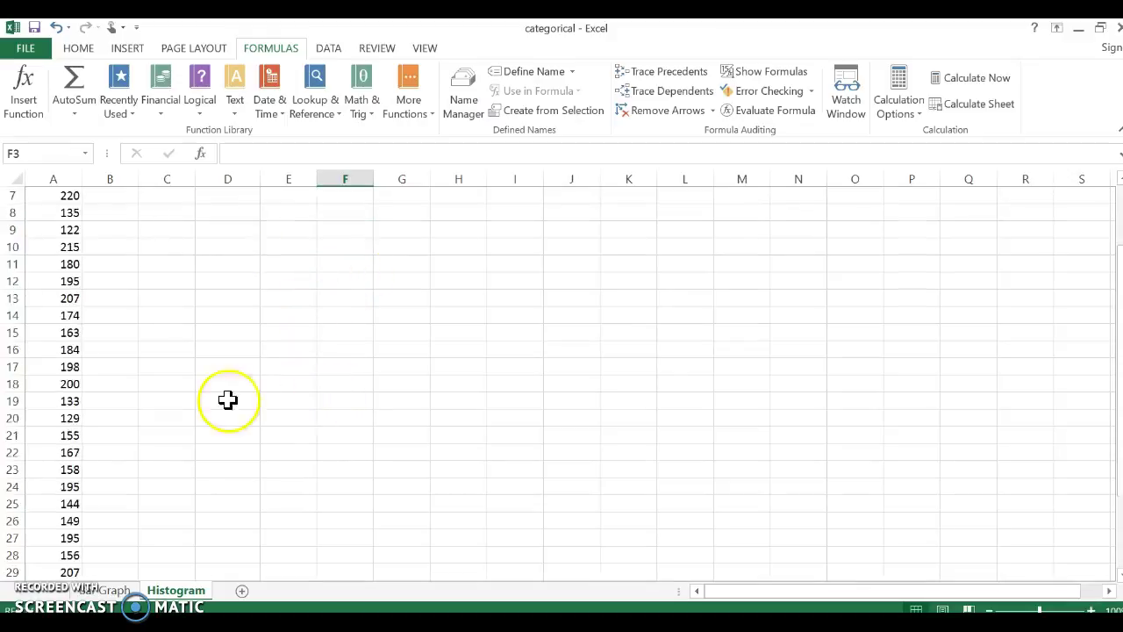
{"action": "scroll", "coordinate": [104, 337], "scroll_direction": "up", "scroll_amount": 8}
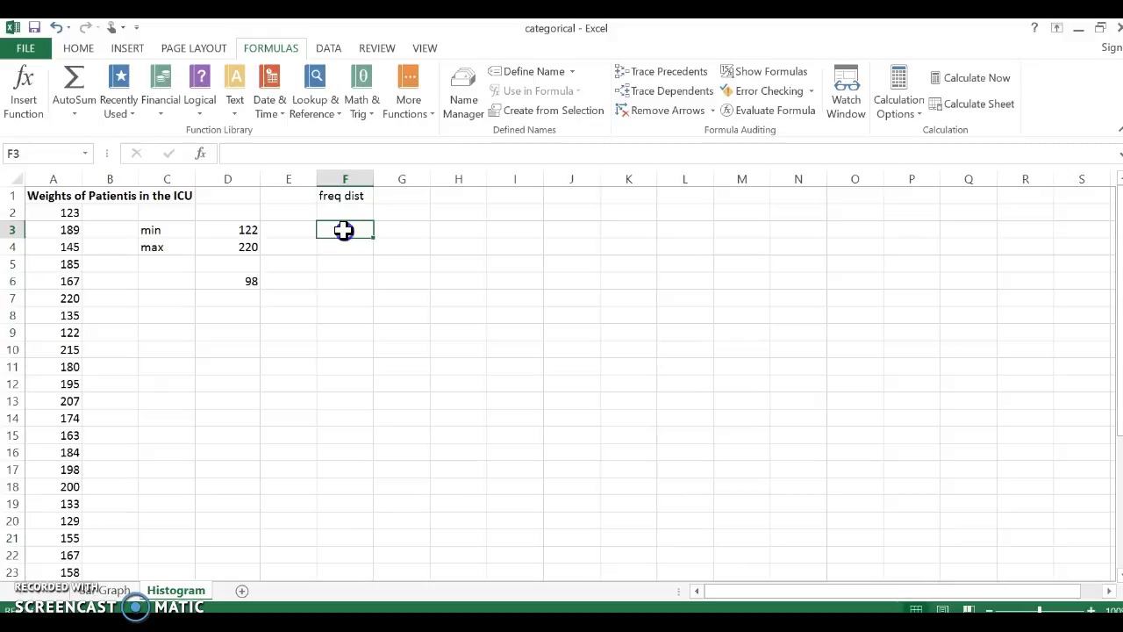
{"action": "type", "text": "12"}
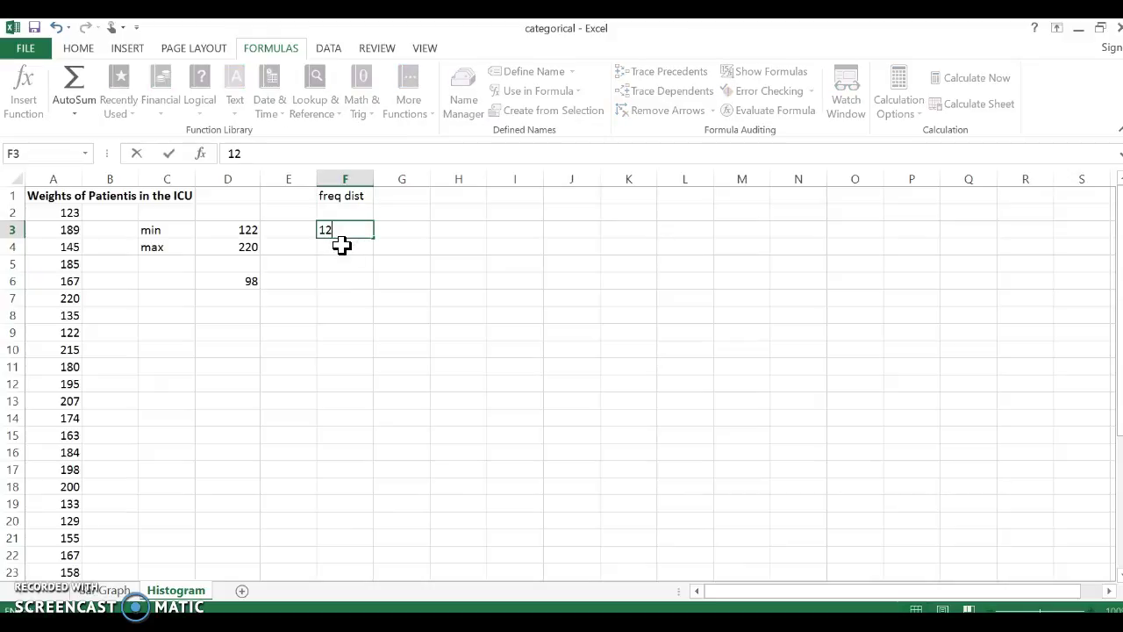
{"action": "type", "text": "0-129.99"}
{"action": "key", "text": "Return"}
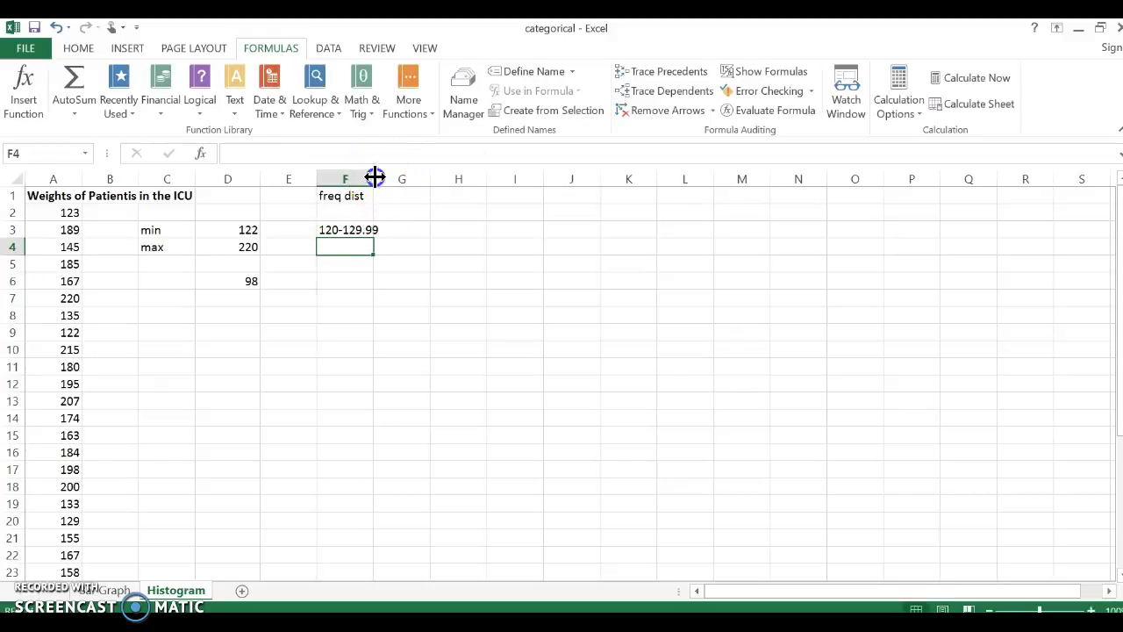
{"action": "left_click_drag", "start_coordinate": [374, 177], "coordinate": [382, 177]}
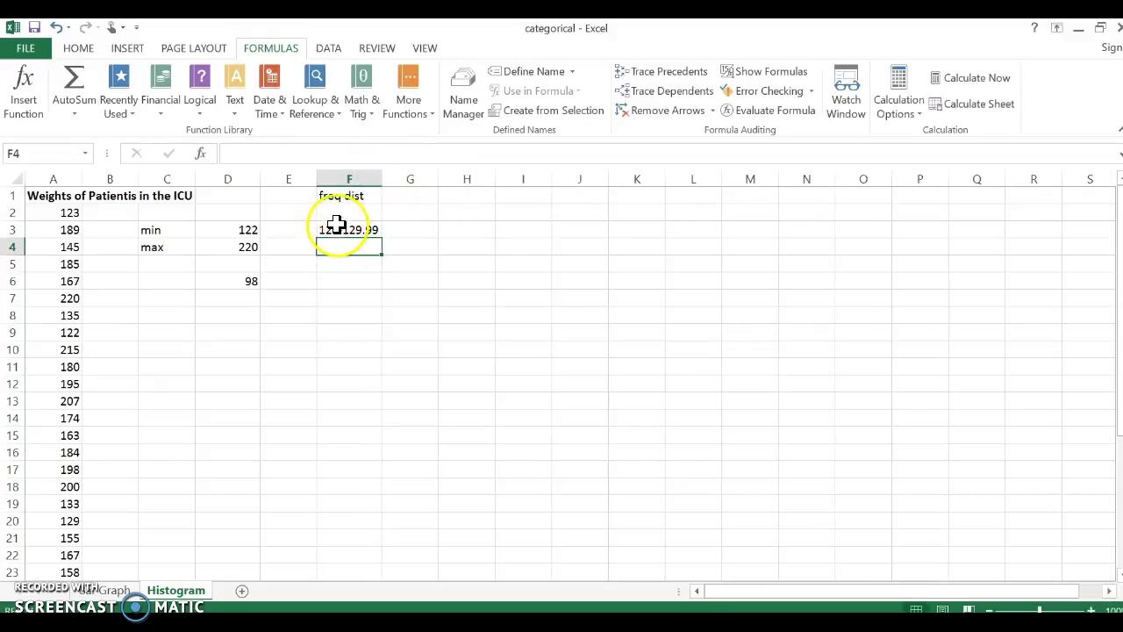
Enter the overlapping example intervals 120-130 in I3 and 130-140 in I4
{"action": "left_click", "coordinate": [524, 230]}
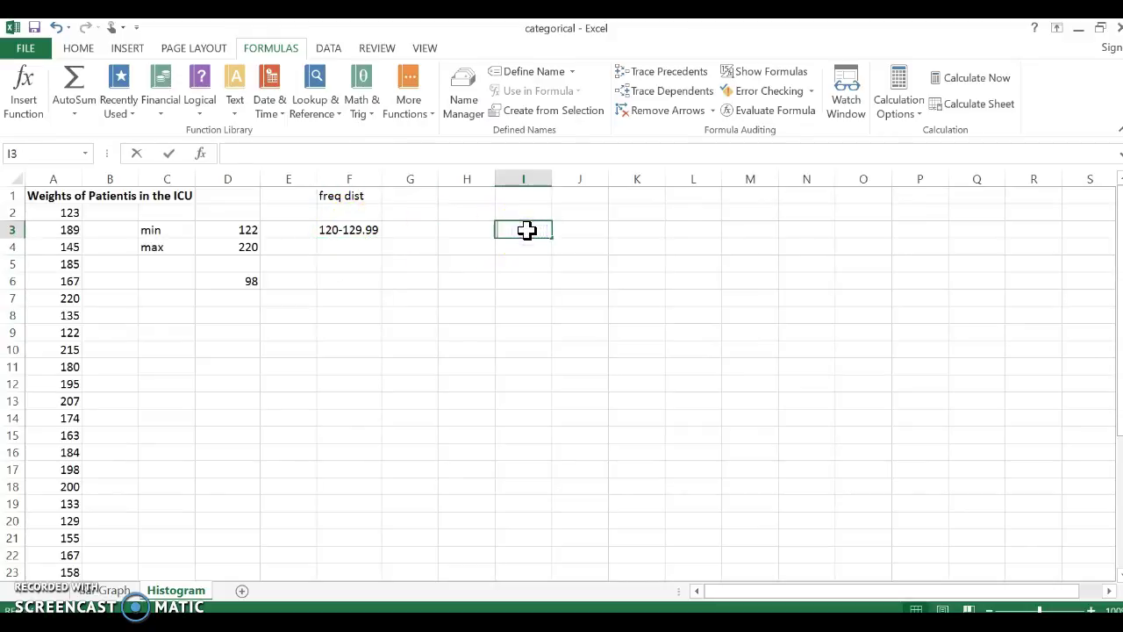
{"action": "type", "text": "120-120"}
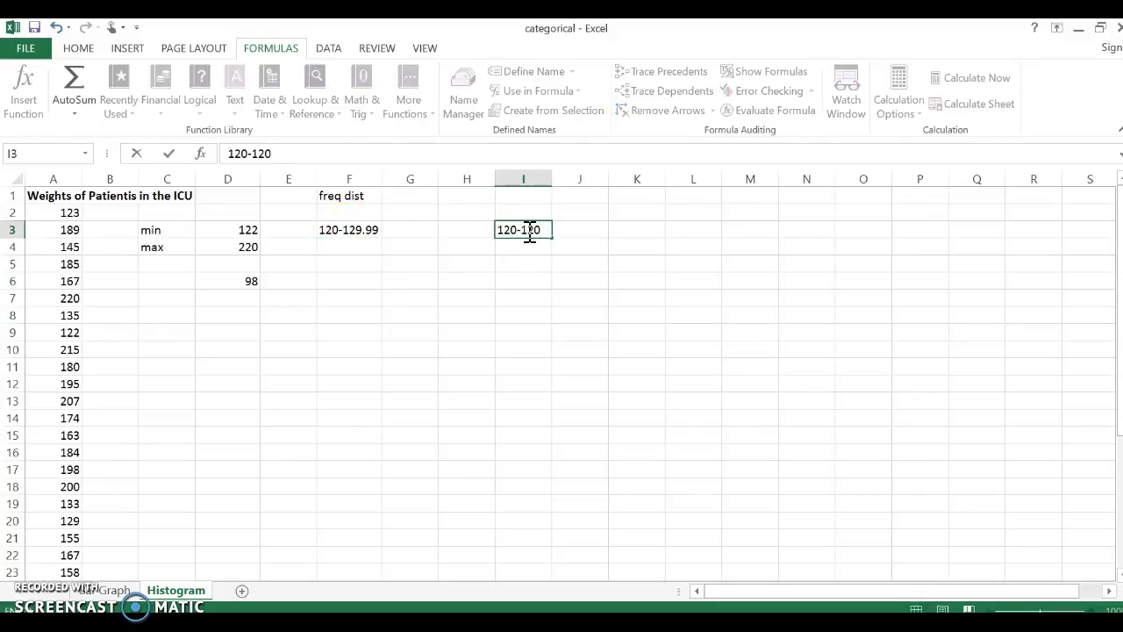
{"action": "key", "text": "BackSpace"}
{"action": "key", "text": "BackSpace"}
{"action": "type", "text": "30"}
{"action": "key", "text": "Return"}
{"action": "type", "text": "130-"}
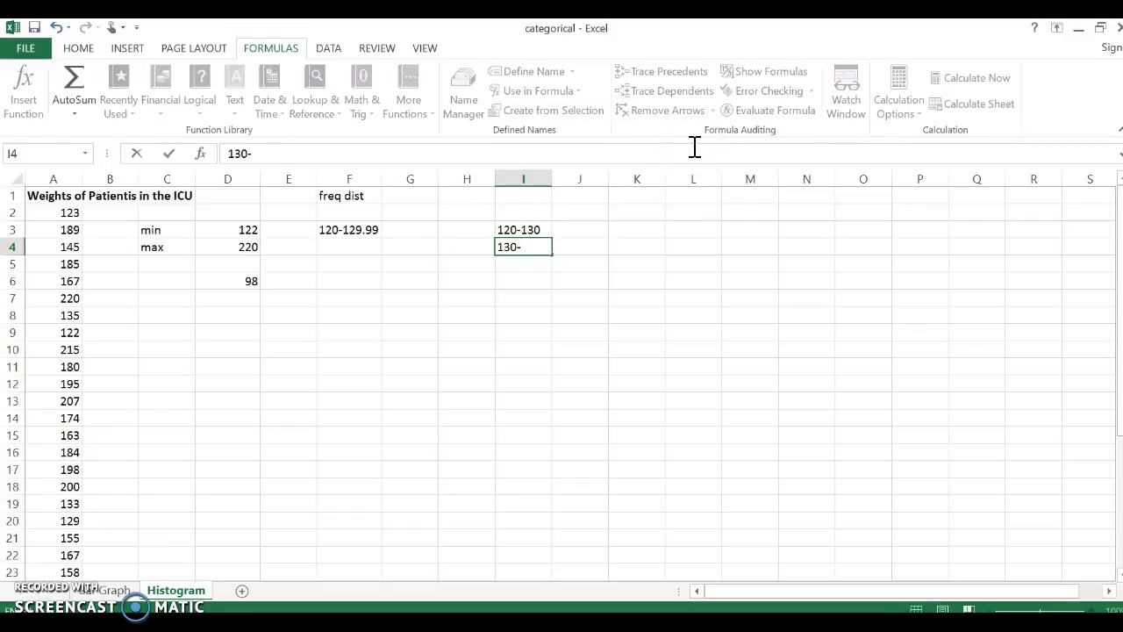
{"action": "type", "text": "140"}
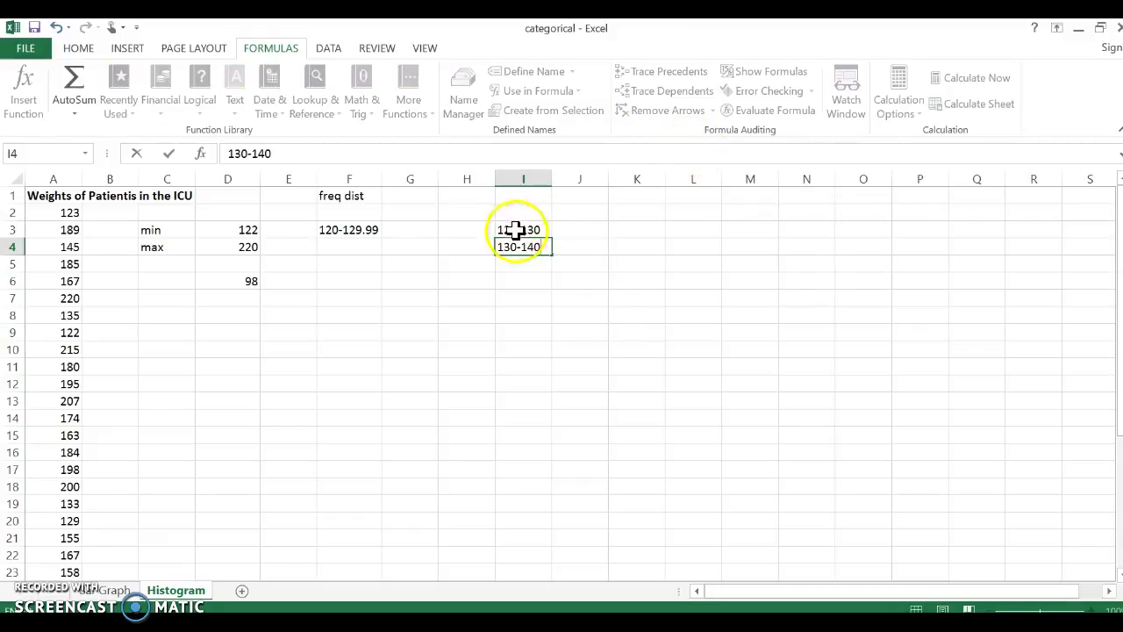
{"action": "left_click", "coordinate": [531, 298]}
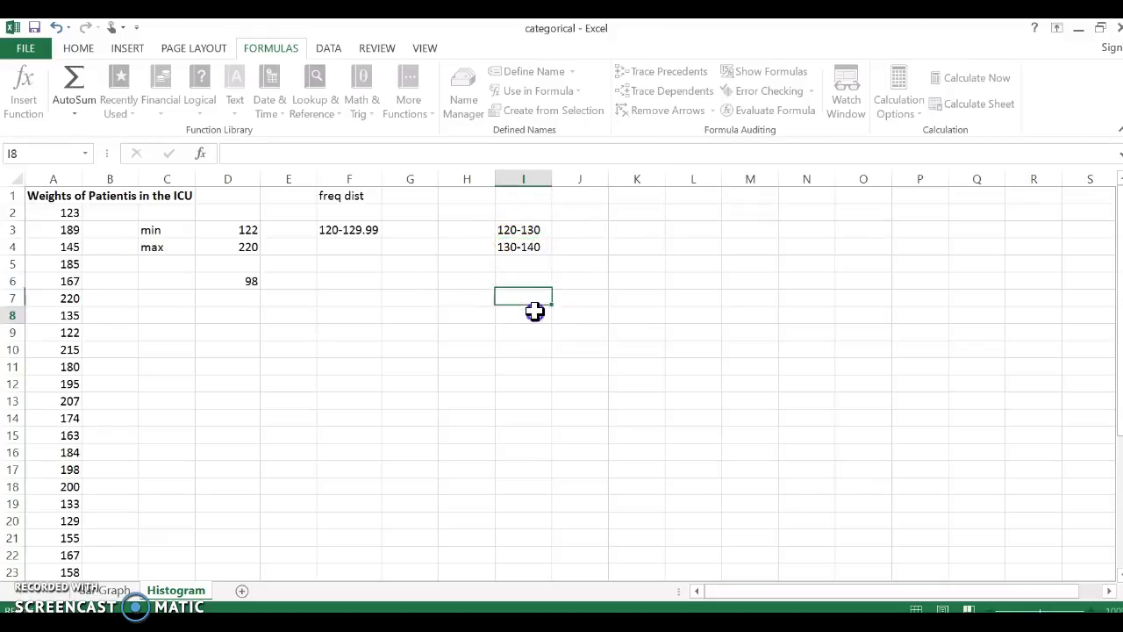
Clear the example intervals from I3 and I4
{"action": "left_click", "coordinate": [524, 259]}
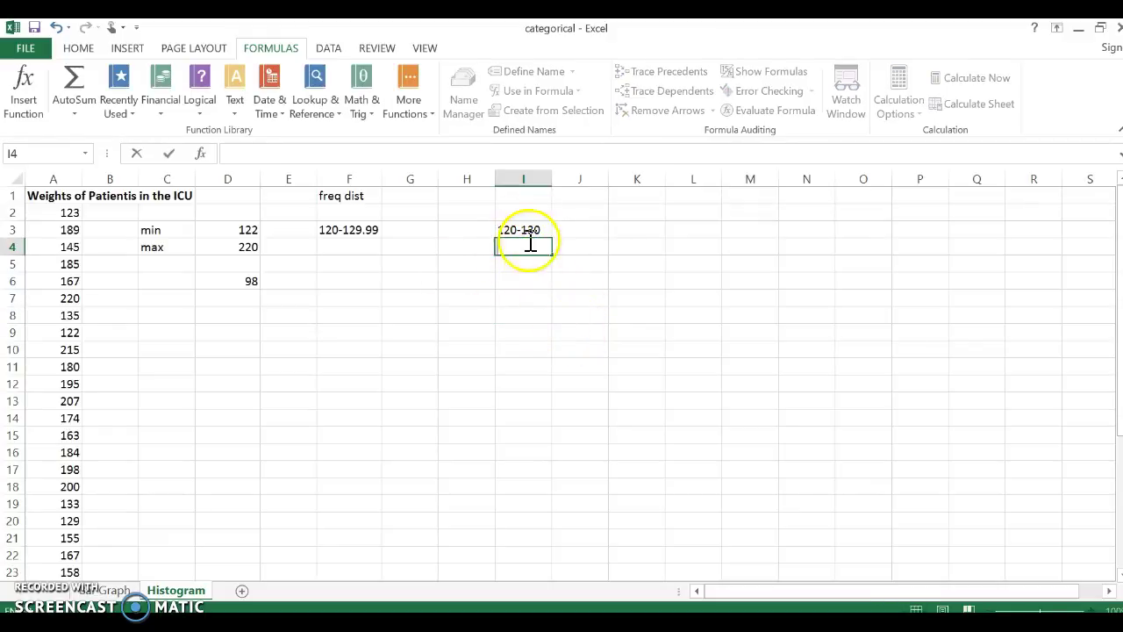
{"action": "left_click", "coordinate": [525, 230]}
{"action": "key", "text": "Delete"}
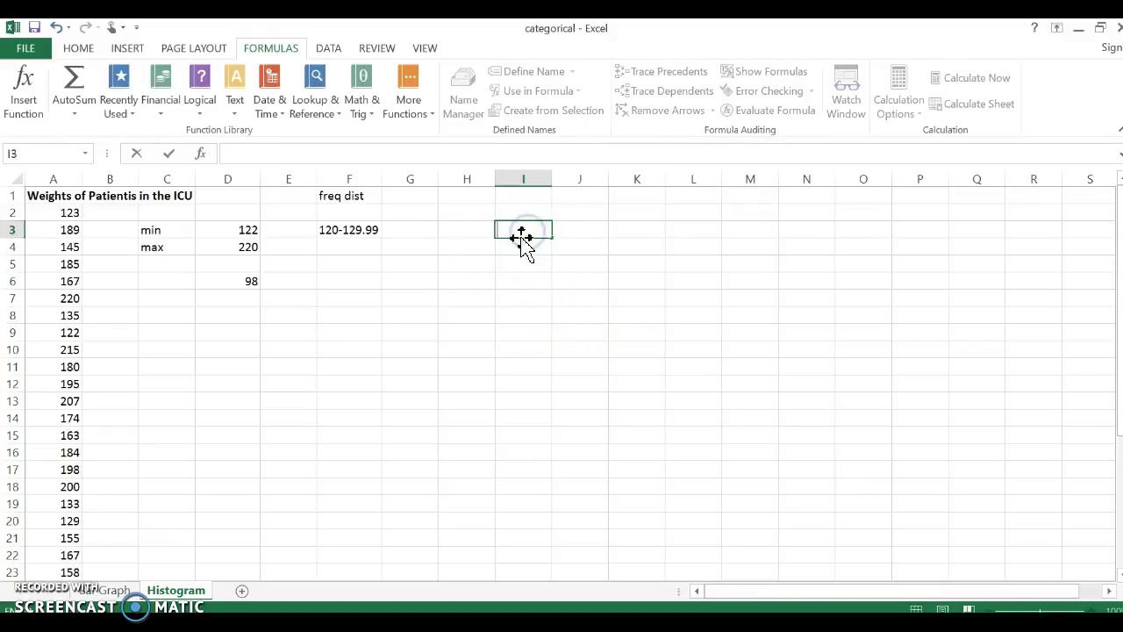
Enter the remaining class intervals in F4:F13, from 130-139.99 in steps of ten up to 220-229.99
{"action": "left_click", "coordinate": [355, 248]}
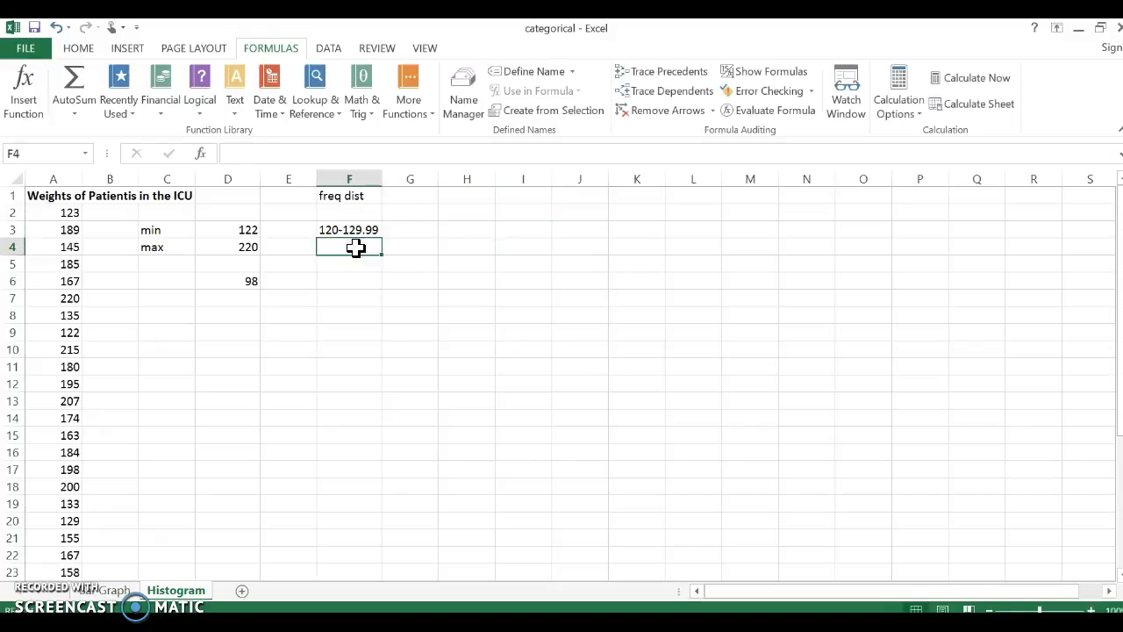
{"action": "type", "text": "130-139."}
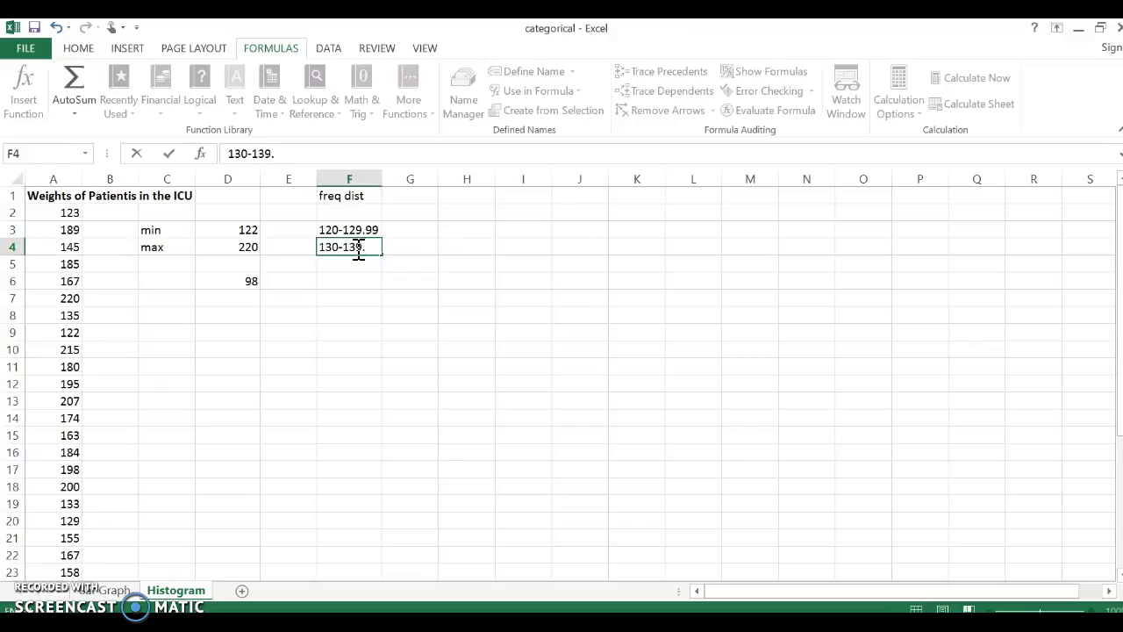
{"action": "type", "text": "99"}
{"action": "left_click", "coordinate": [475, 165]}
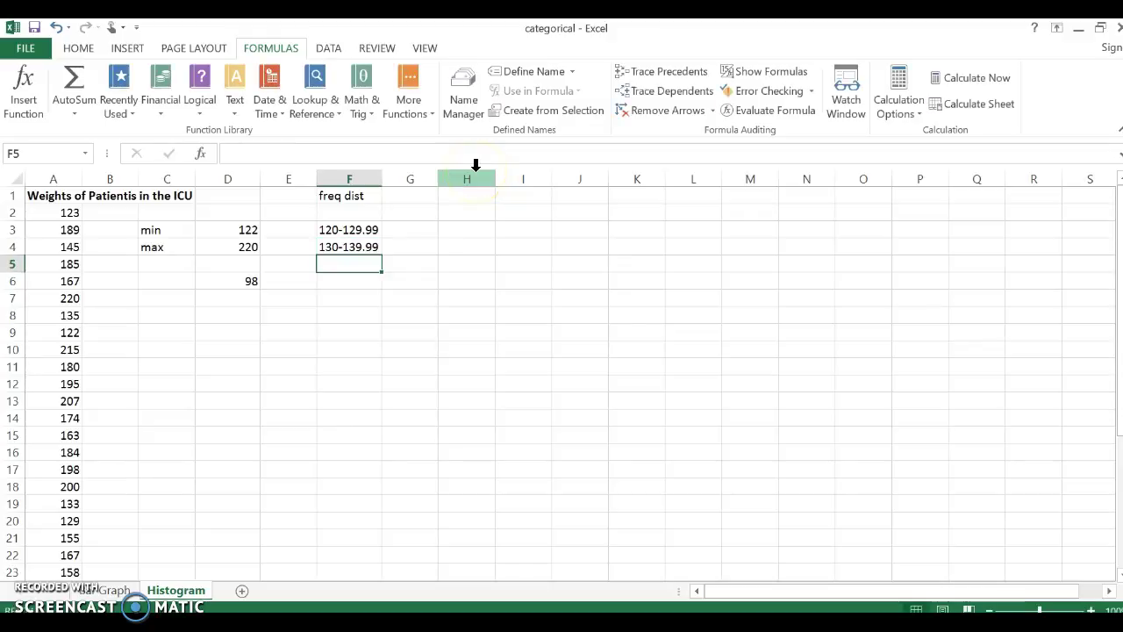
{"action": "type", "text": "140-149.99"}
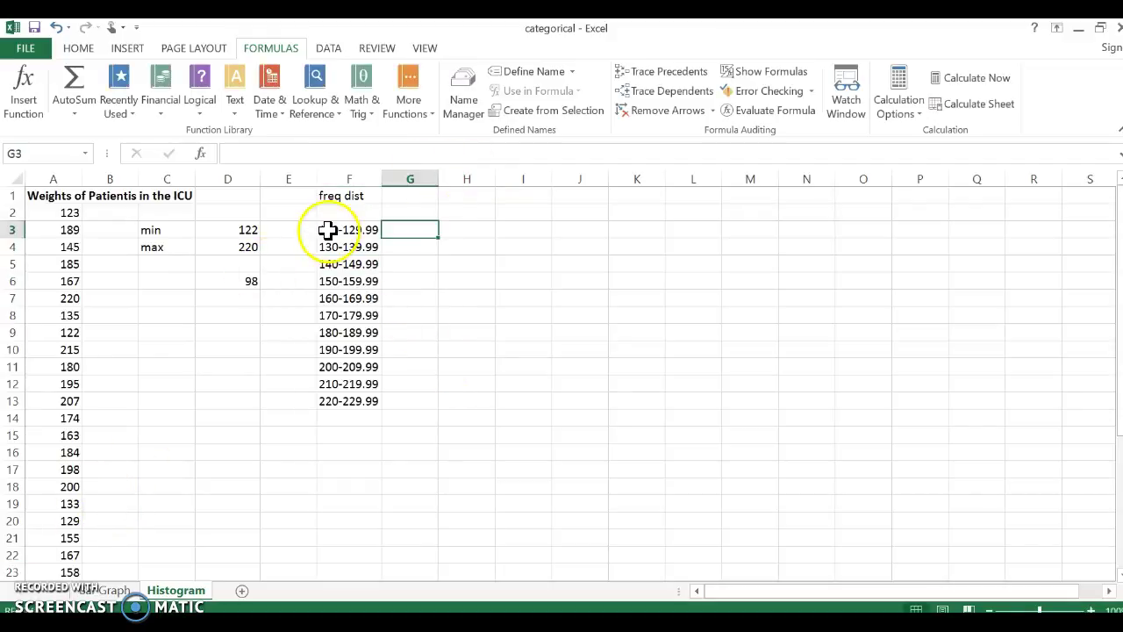
Add the column headings "Weights" in F2 and "freq" in G2
{"action": "left_click", "coordinate": [335, 208]}
{"action": "type", "text": "Weights"}
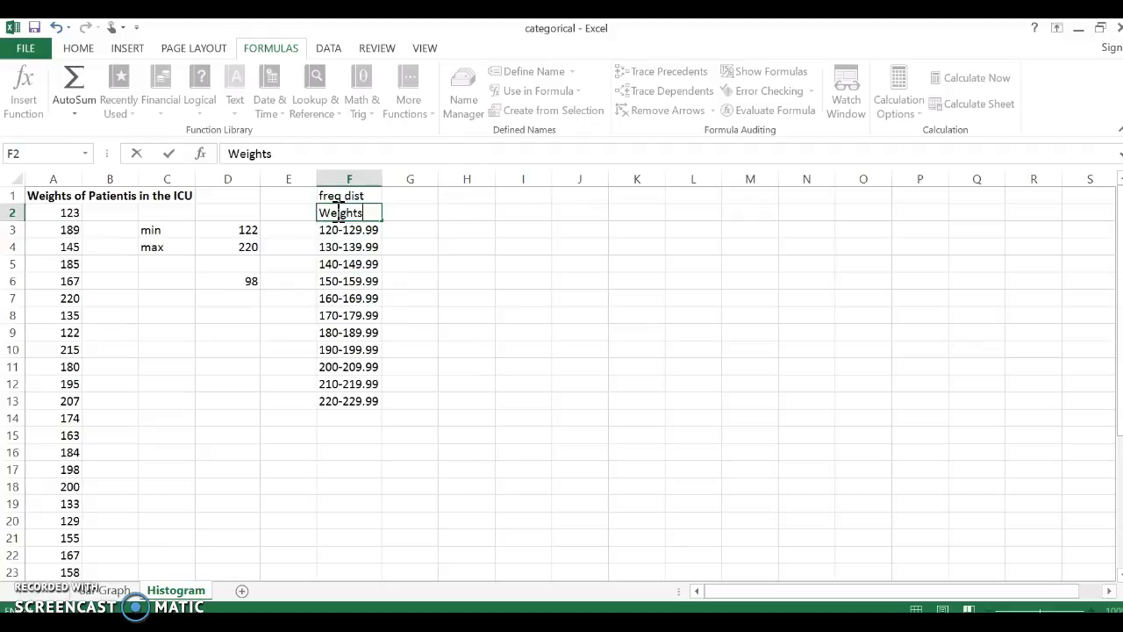
{"action": "left_click", "coordinate": [403, 210]}
{"action": "type", "text": "f"}
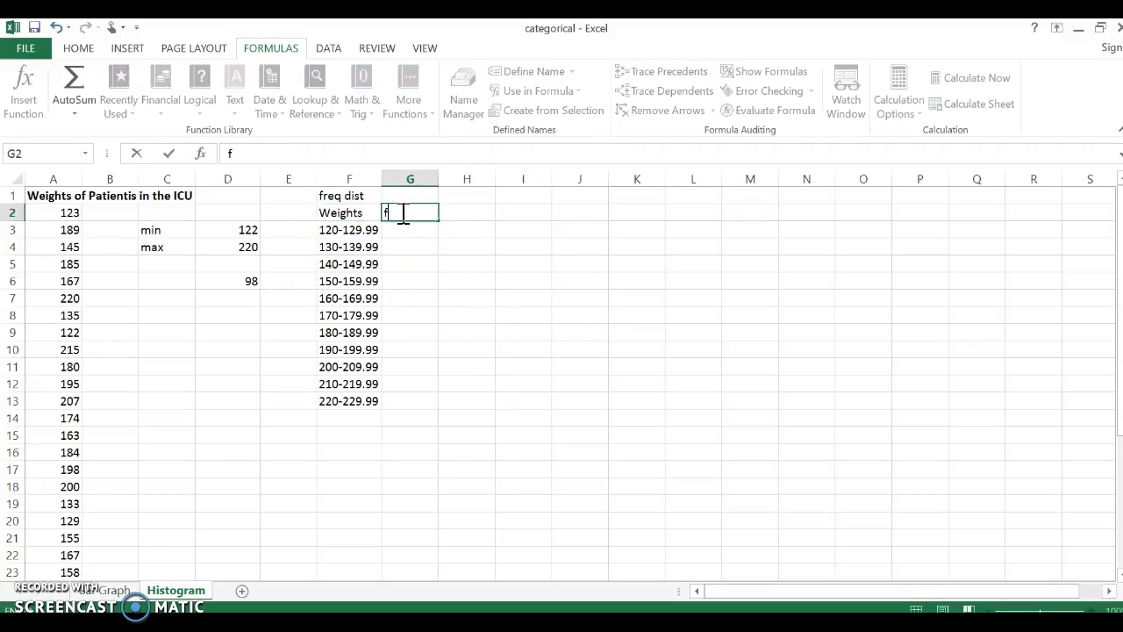
{"action": "type", "text": "req"}
{"action": "left_click", "coordinate": [373, 297]}
Make the headings in F2 and G2 bold
{"action": "left_click_drag", "start_coordinate": [355, 213], "coordinate": [390, 212]}
{"action": "left_click", "coordinate": [77, 48]}
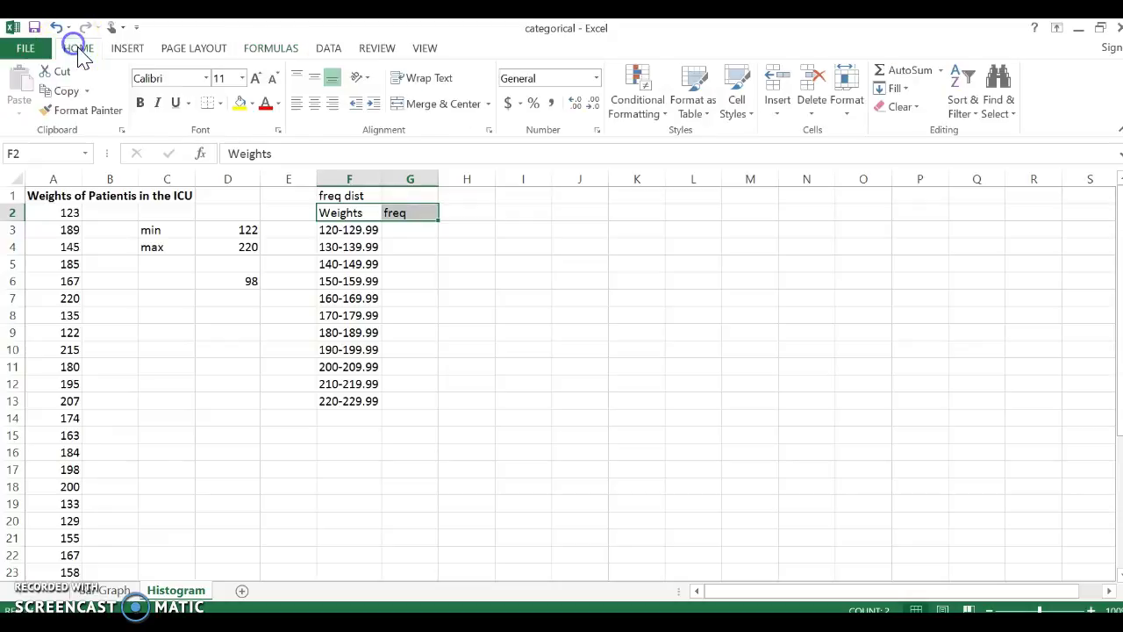
{"action": "left_click", "coordinate": [143, 103]}
{"action": "left_click", "coordinate": [445, 320]}
{"action": "left_click", "coordinate": [363, 401]}
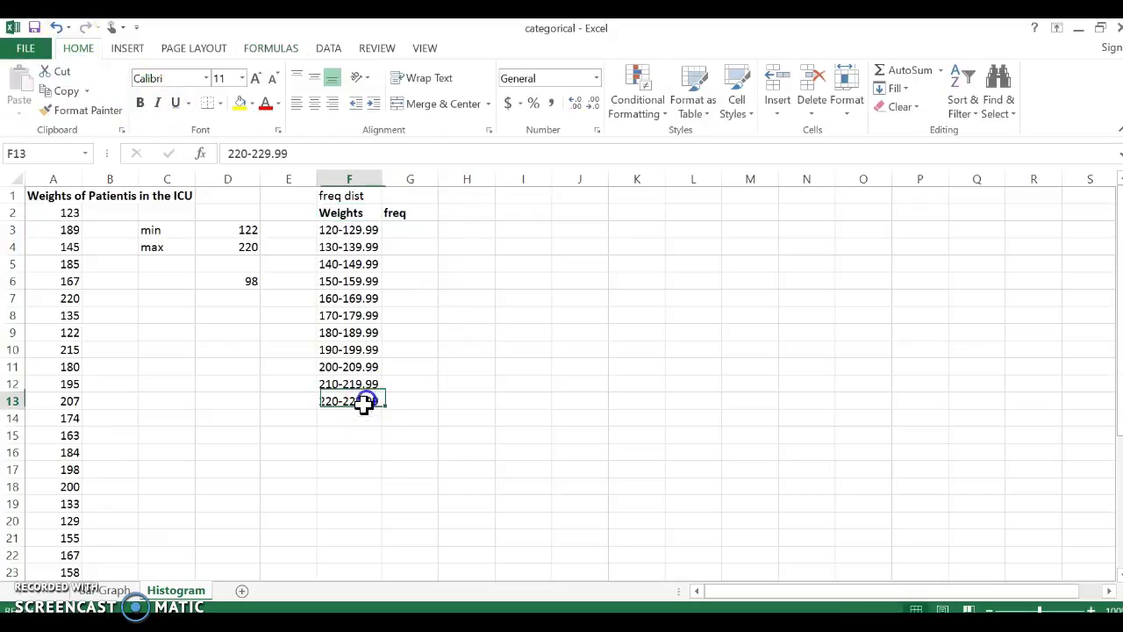
{"action": "left_click", "coordinate": [242, 246]}
{"action": "left_click", "coordinate": [350, 404]}
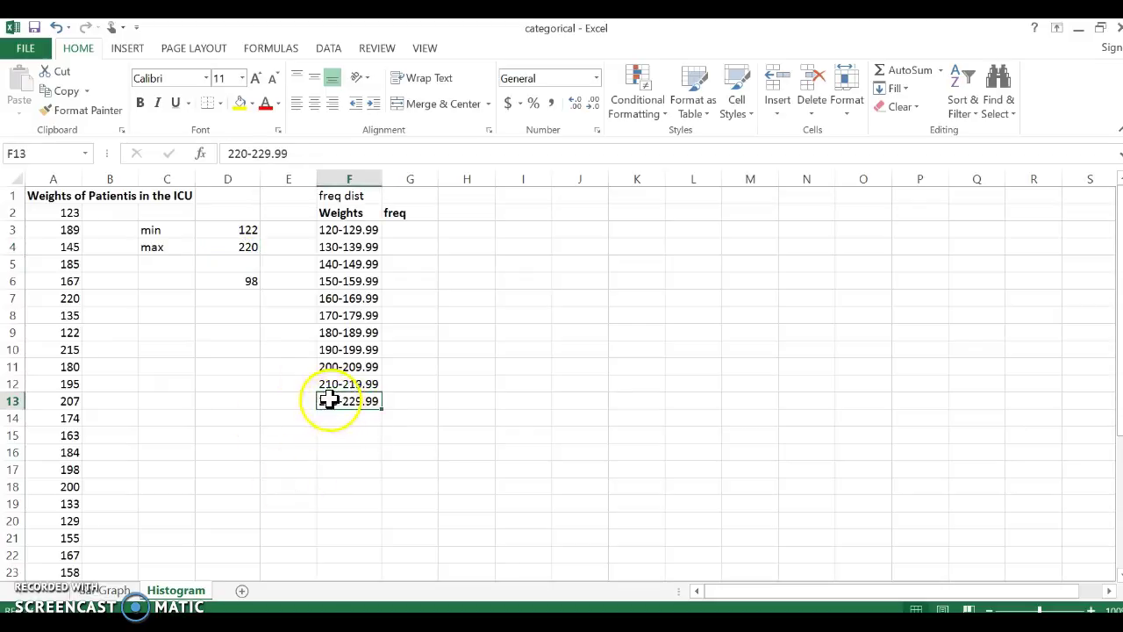
{"action": "left_click_drag", "start_coordinate": [349, 230], "coordinate": [342, 401]}
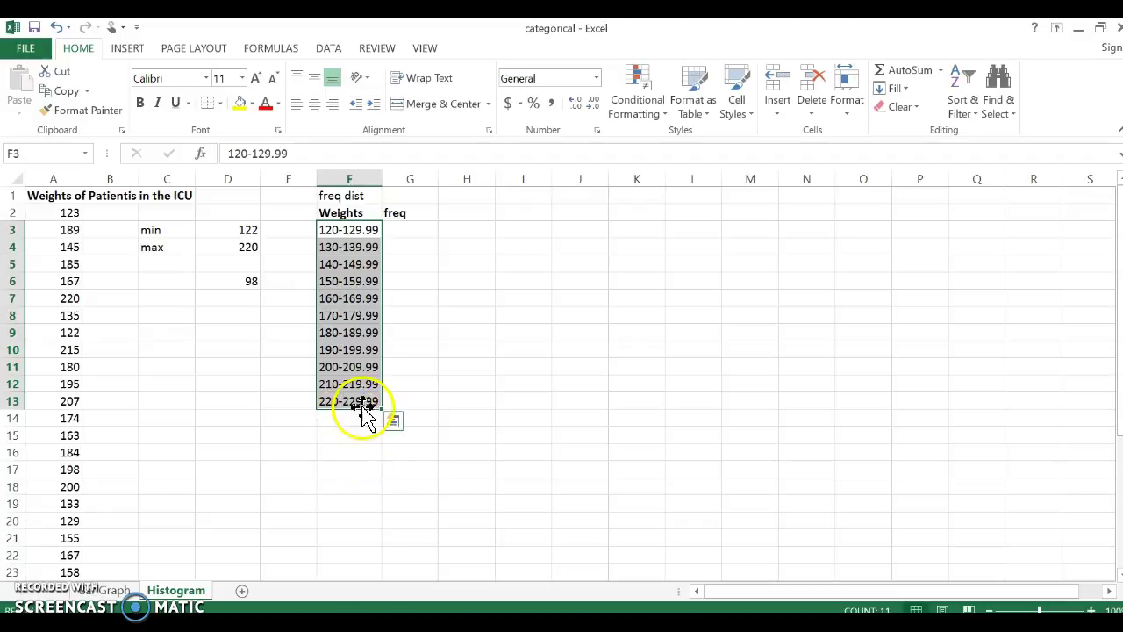
Move the "freq" heading from G2 to H2 and enter the heading "Bins" in G2
{"action": "left_click", "coordinate": [403, 213]}
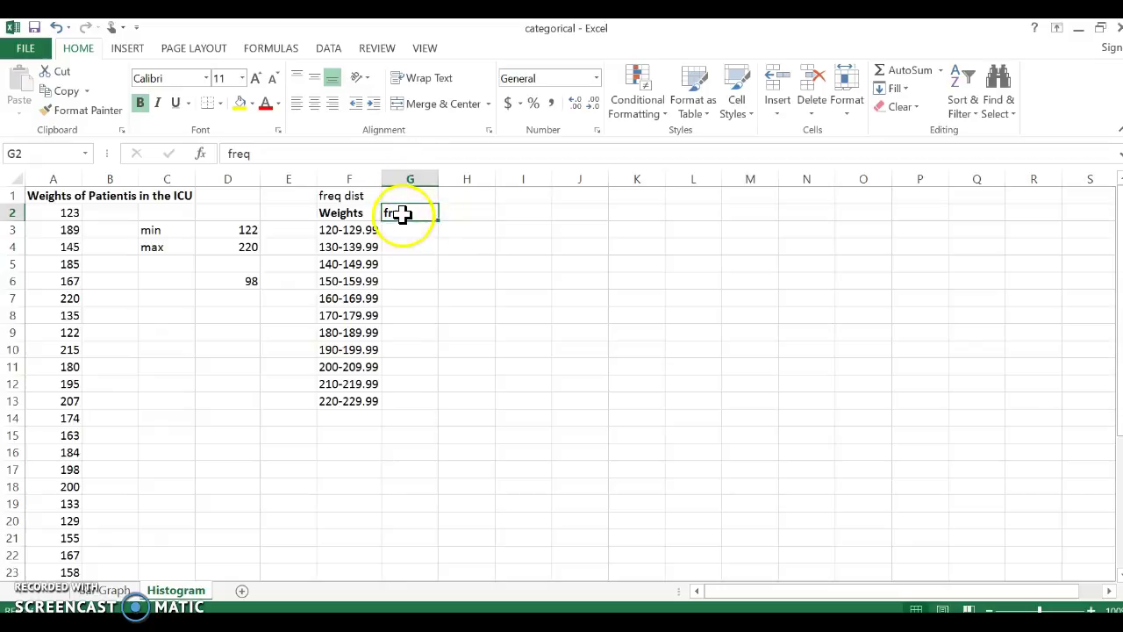
{"action": "left_click_drag", "start_coordinate": [412, 217], "coordinate": [458, 212]}
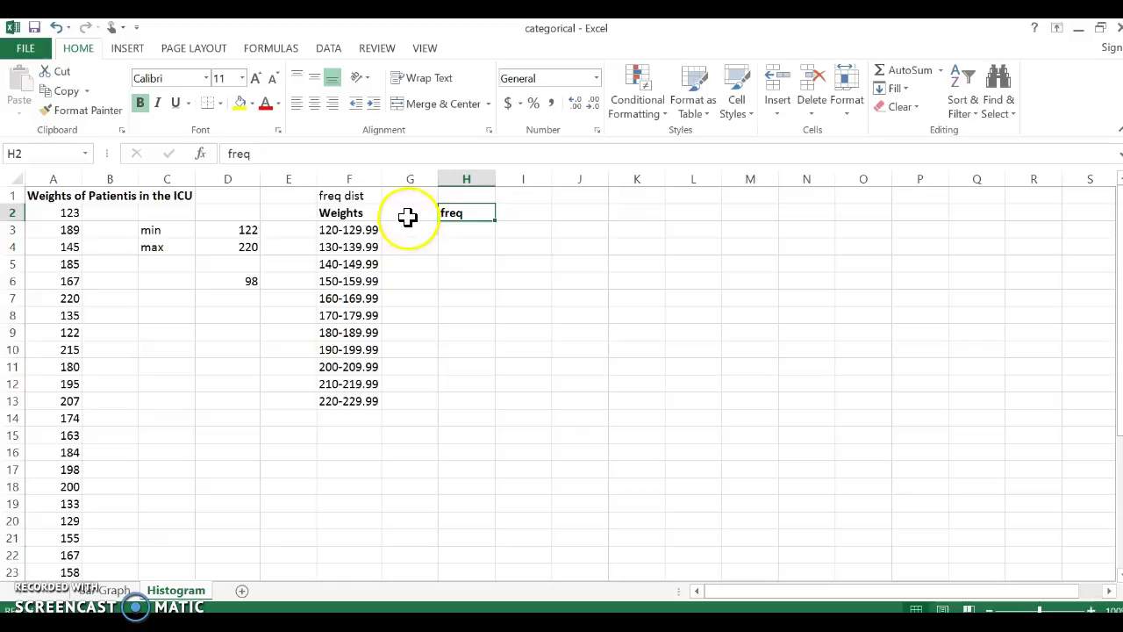
{"action": "left_click", "coordinate": [409, 211]}
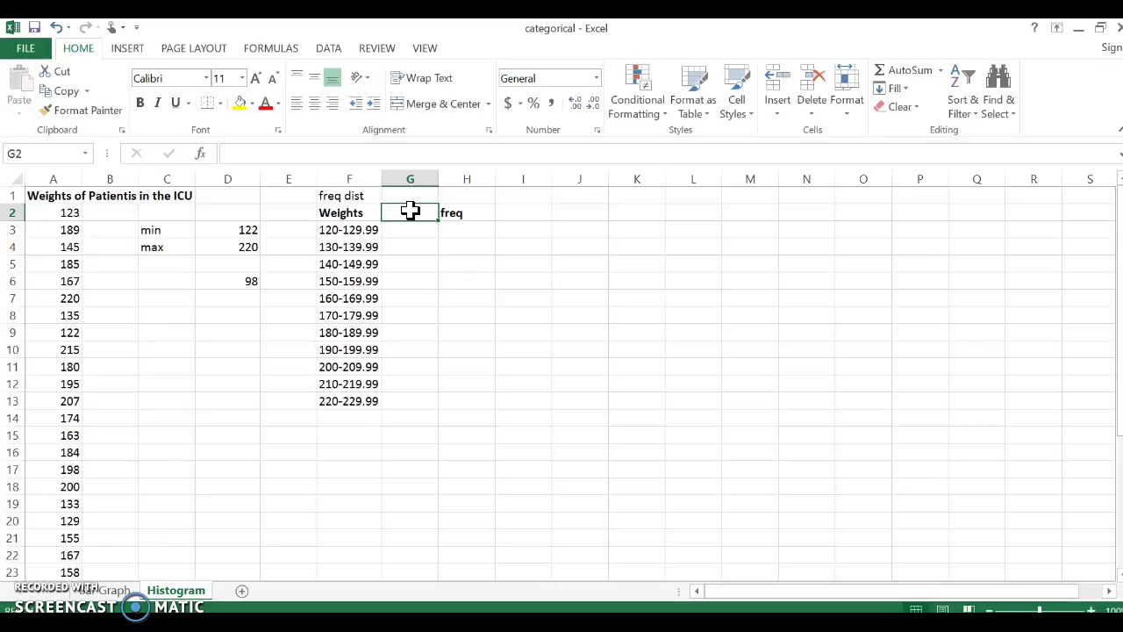
{"action": "type", "text": "Bin"}
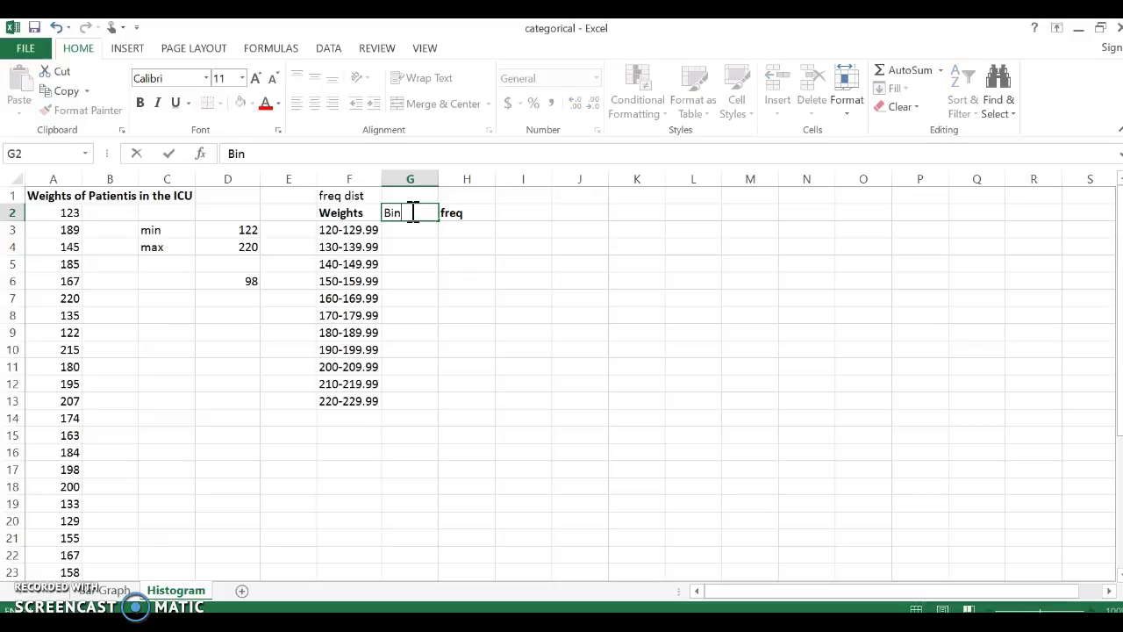
{"action": "type", "text": "s"}
Enter the first two bin upper limits, 129.99 in G3 and 139.99 in G4
{"action": "left_click", "coordinate": [413, 231]}
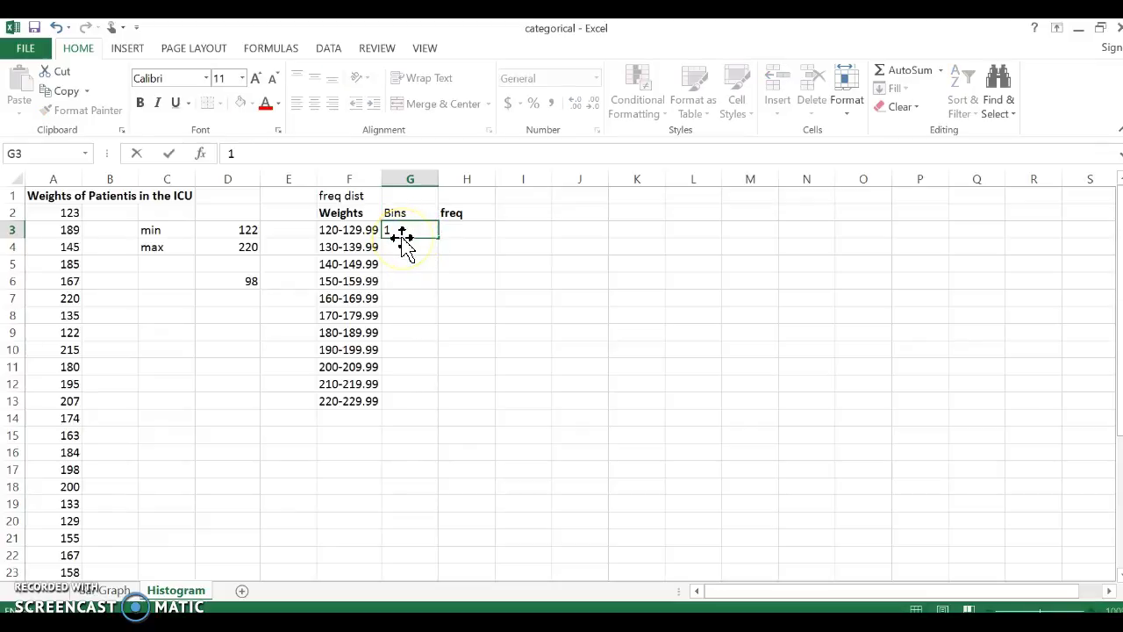
{"action": "type", "text": "129.99"}
{"action": "key", "text": "Return"}
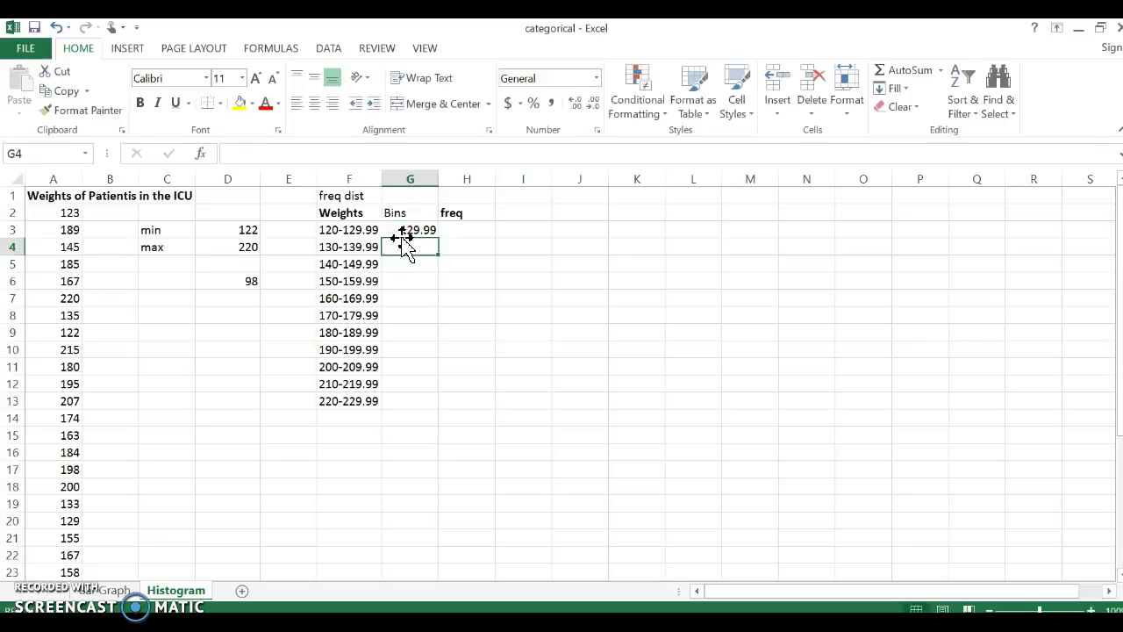
{"action": "type", "text": "139.99"}
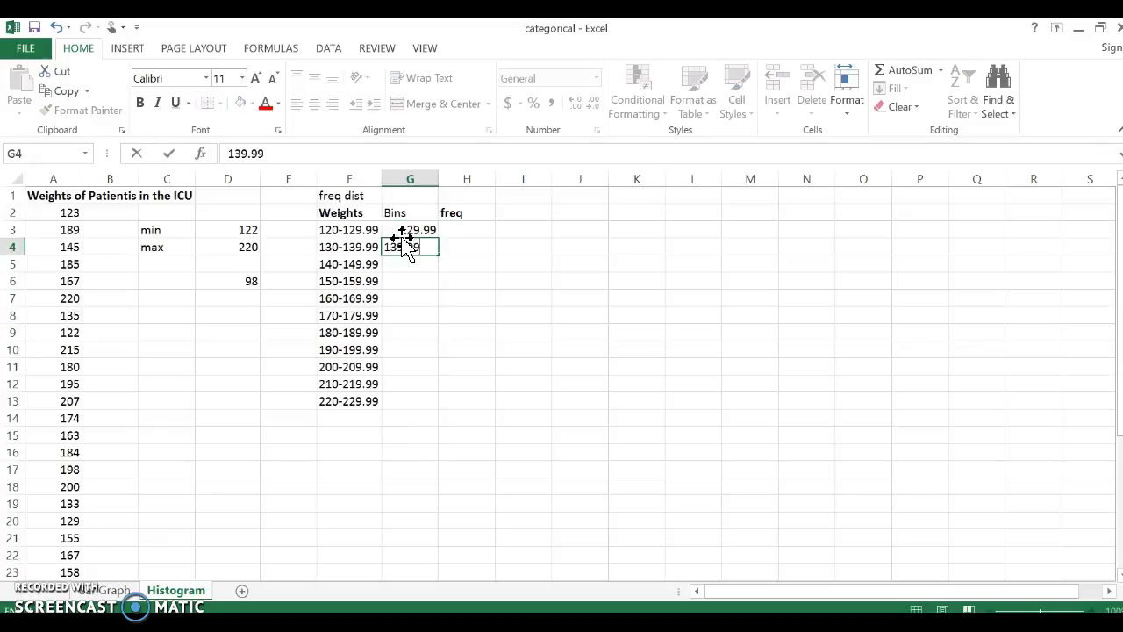
{"action": "left_click", "coordinate": [431, 314]}
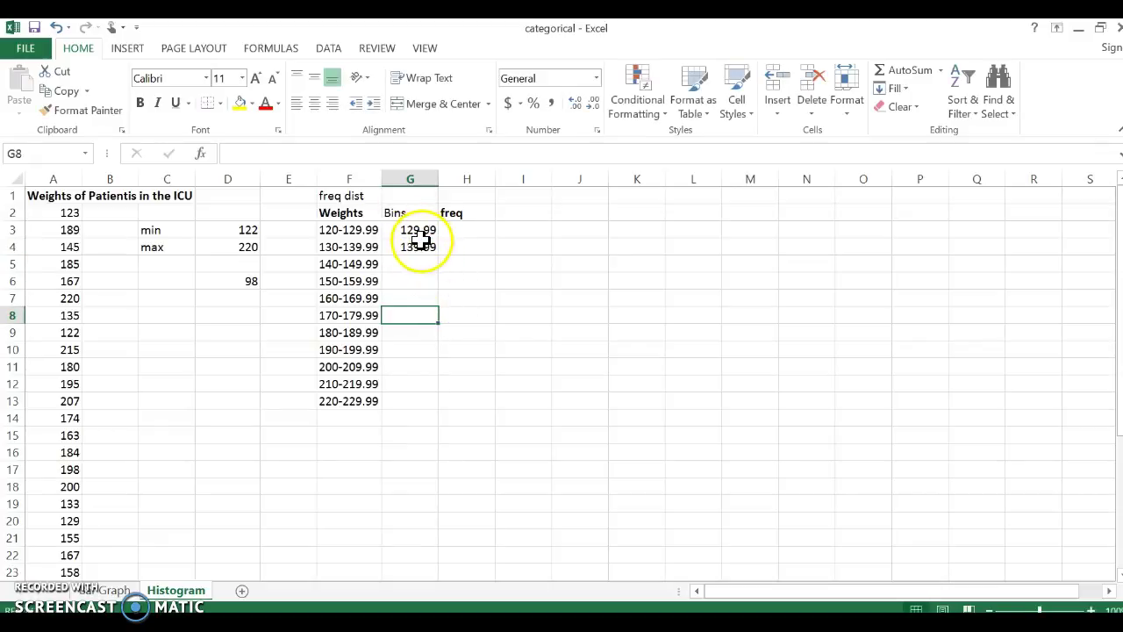
Extend the bin series from G3:G4 down through G13, ending at 229.99
{"action": "left_click_drag", "start_coordinate": [338, 228], "coordinate": [343, 331]}
{"action": "left_click_drag", "start_coordinate": [396, 231], "coordinate": [427, 246]}
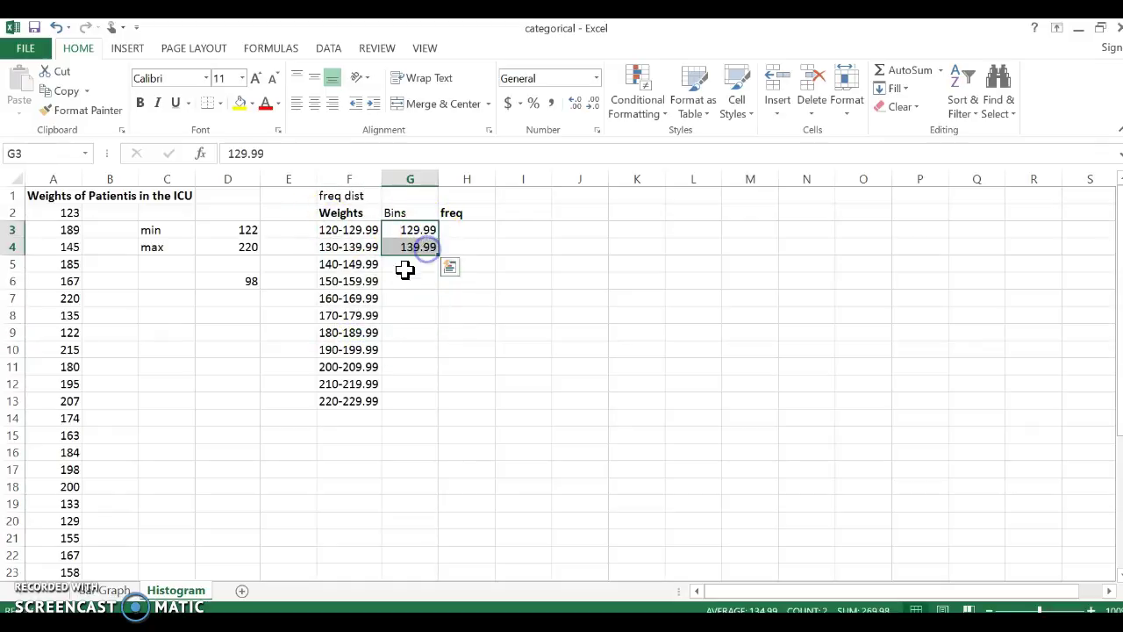
{"action": "left_click", "coordinate": [420, 229]}
{"action": "left_click_drag", "start_coordinate": [408, 231], "coordinate": [408, 247]}
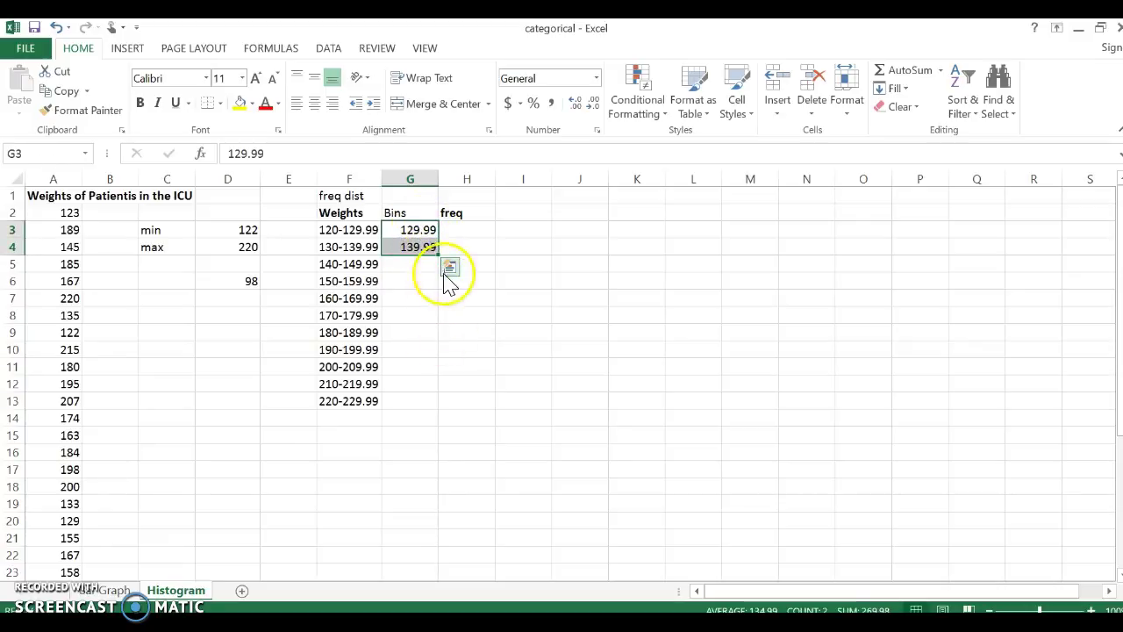
{"action": "left_click_drag", "start_coordinate": [436, 255], "coordinate": [424, 404]}
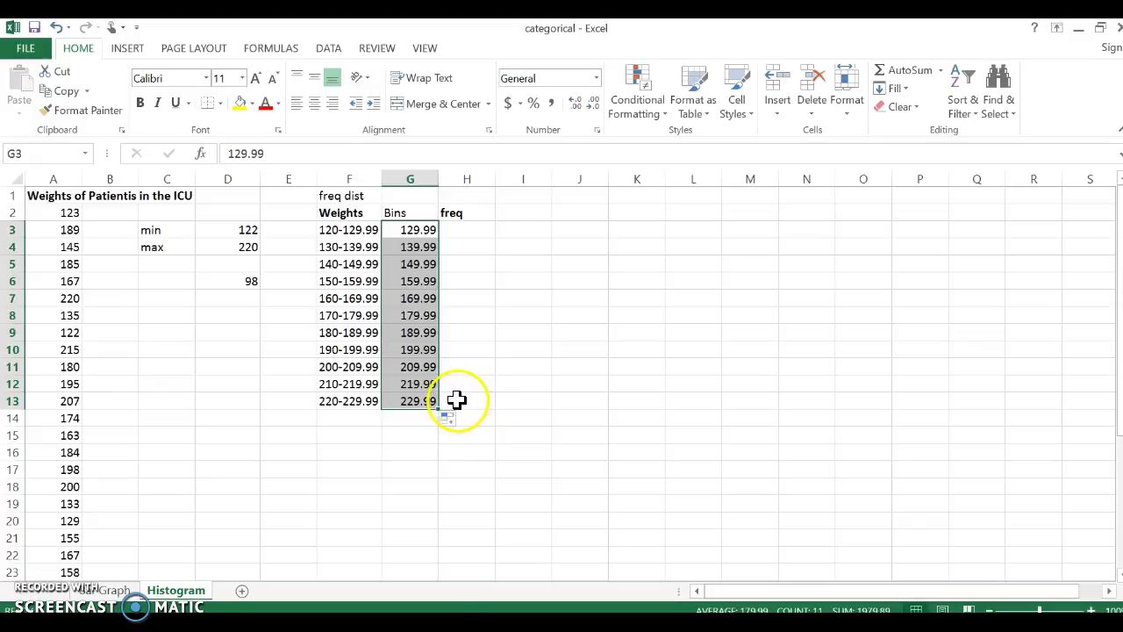
Start a FREQUENCY function for cells H3:H13 with a2:a35 as the data array
{"action": "left_click", "coordinate": [418, 231]}
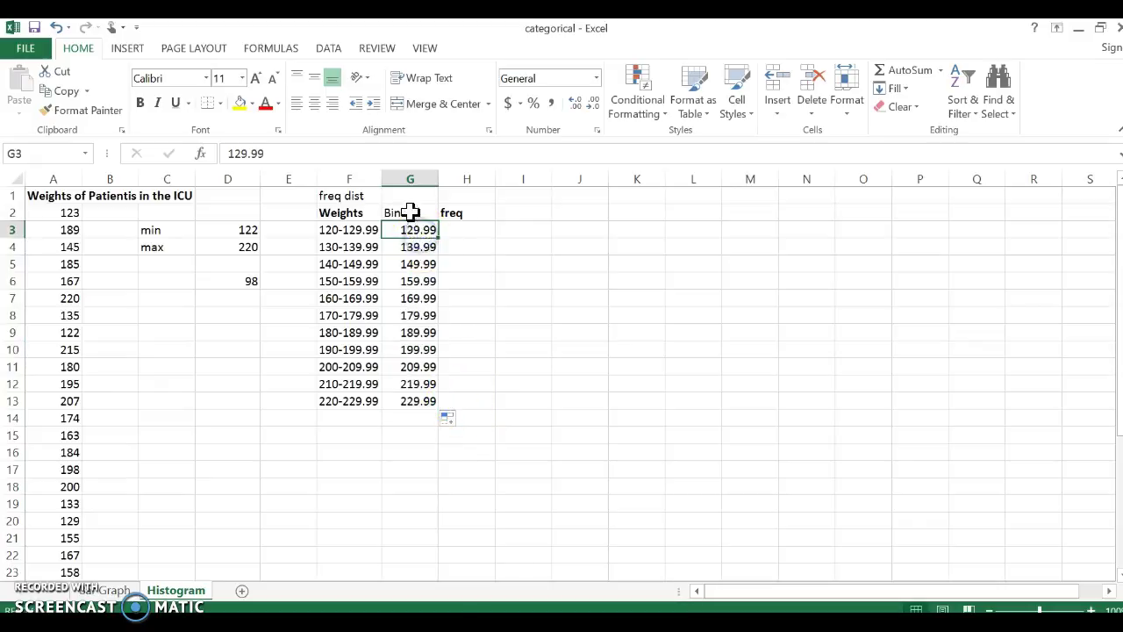
{"action": "left_click_drag", "start_coordinate": [458, 228], "coordinate": [454, 304]}
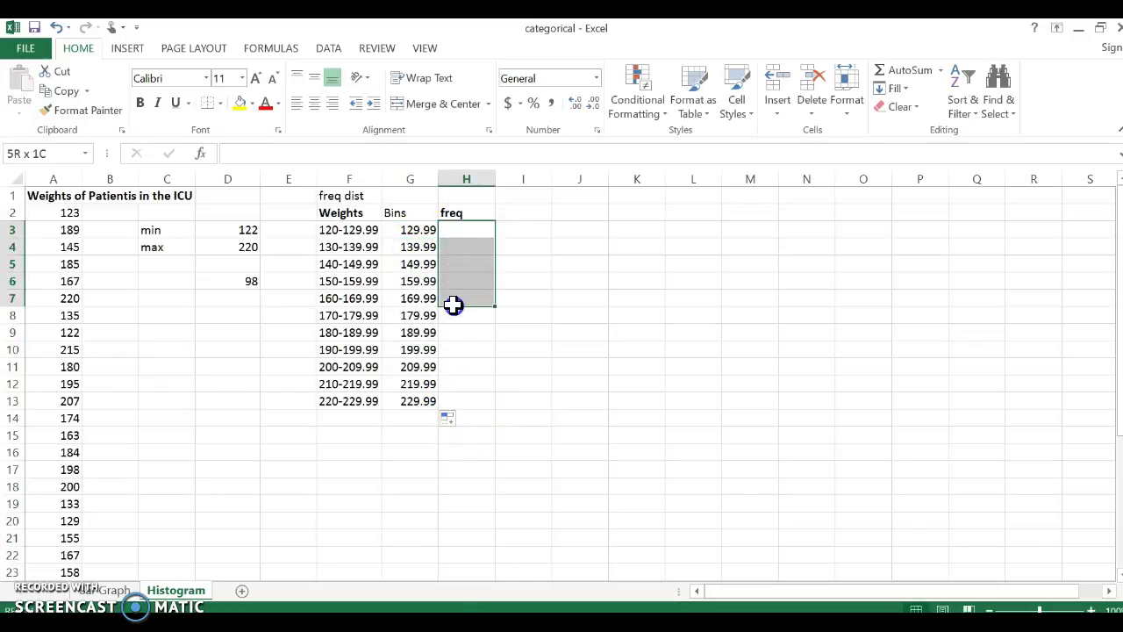
{"action": "left_click", "coordinate": [460, 214]}
{"action": "left_click", "coordinate": [459, 229]}
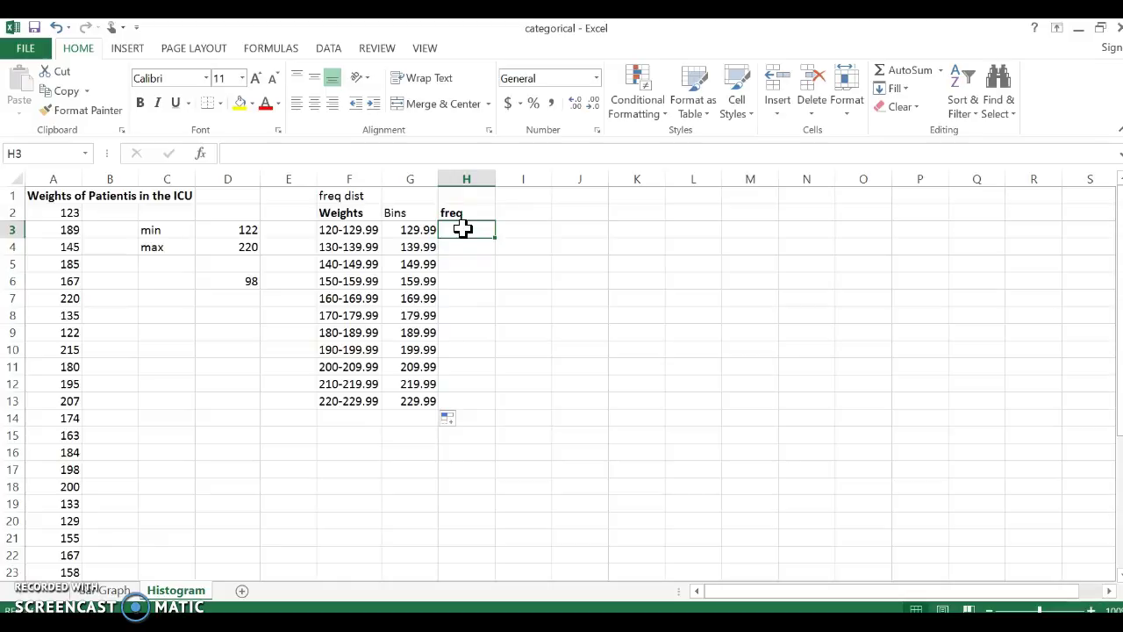
{"action": "left_click_drag", "start_coordinate": [462, 232], "coordinate": [459, 406]}
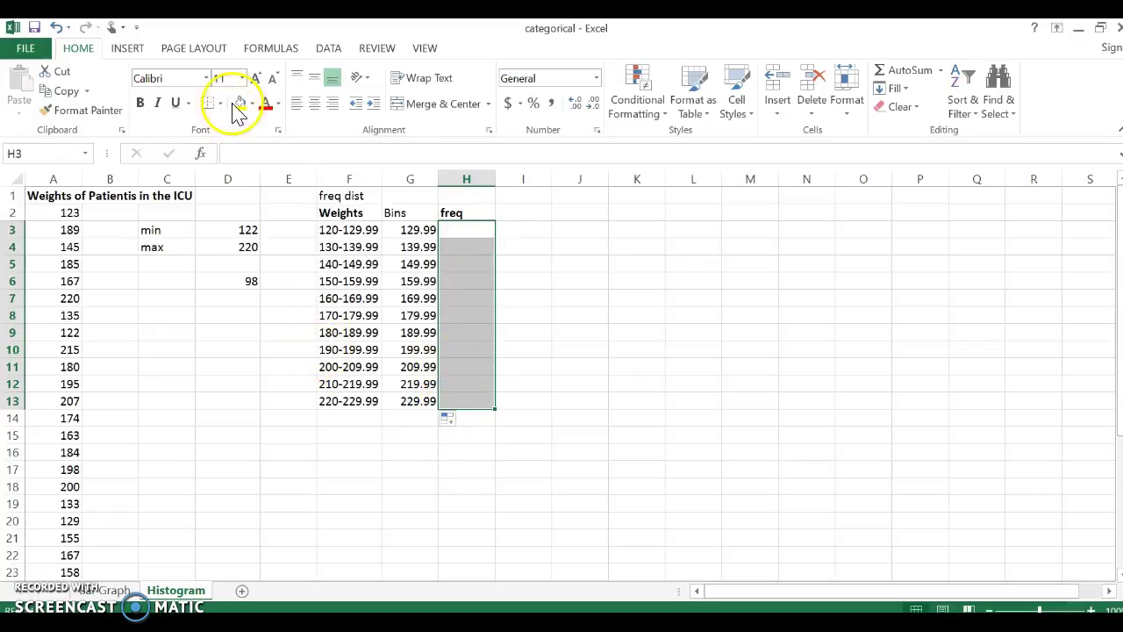
{"action": "left_click", "coordinate": [269, 47]}
{"action": "left_click", "coordinate": [409, 101]}
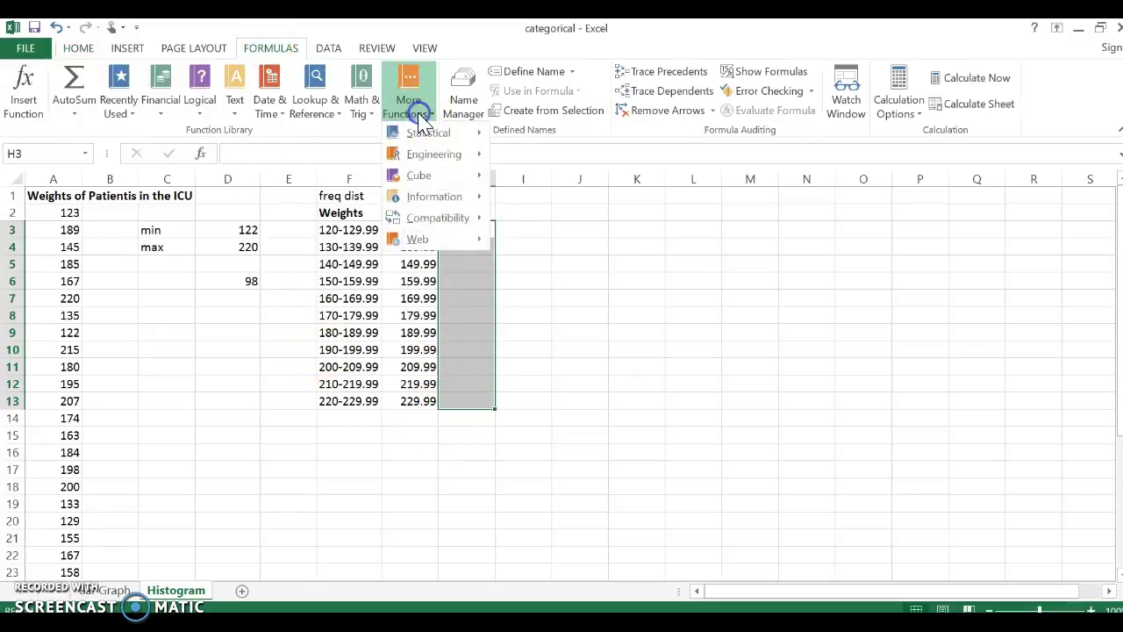
{"action": "mouse_move", "coordinate": [430, 133]}
{"action": "left_click_drag", "start_coordinate": [623, 184], "coordinate": [635, 253]}
{"action": "left_click", "coordinate": [570, 347]}
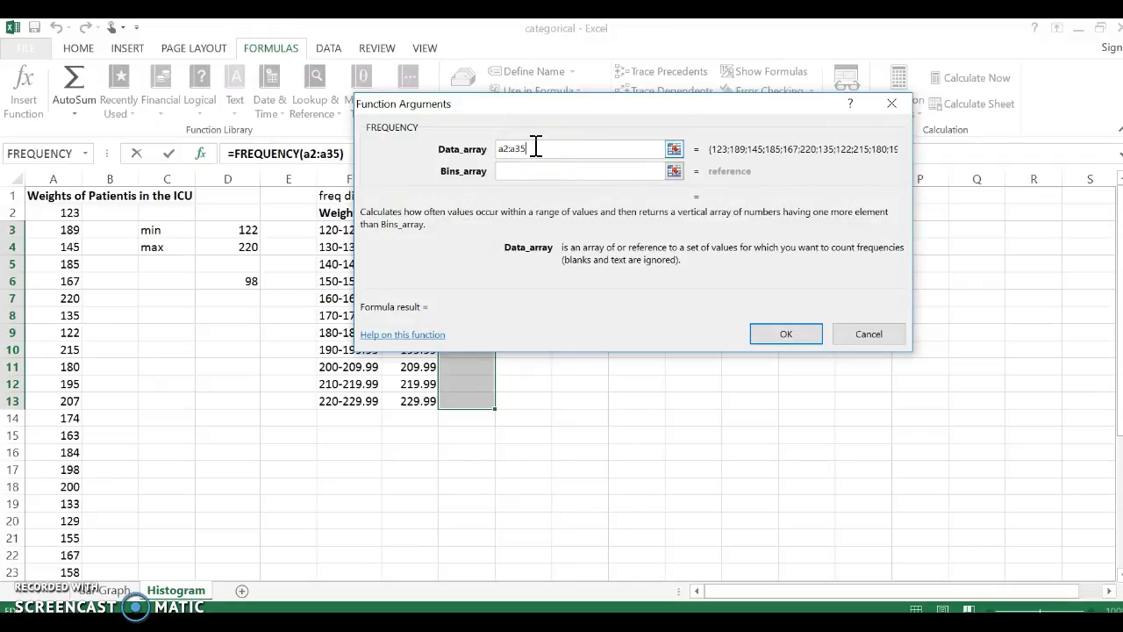
Set the bins array to g3:g13 and enter FREQUENCY as an array formula across H3:H13
{"action": "left_click_drag", "start_coordinate": [649, 106], "coordinate": [789, 87]}
{"action": "left_click", "coordinate": [677, 154]}
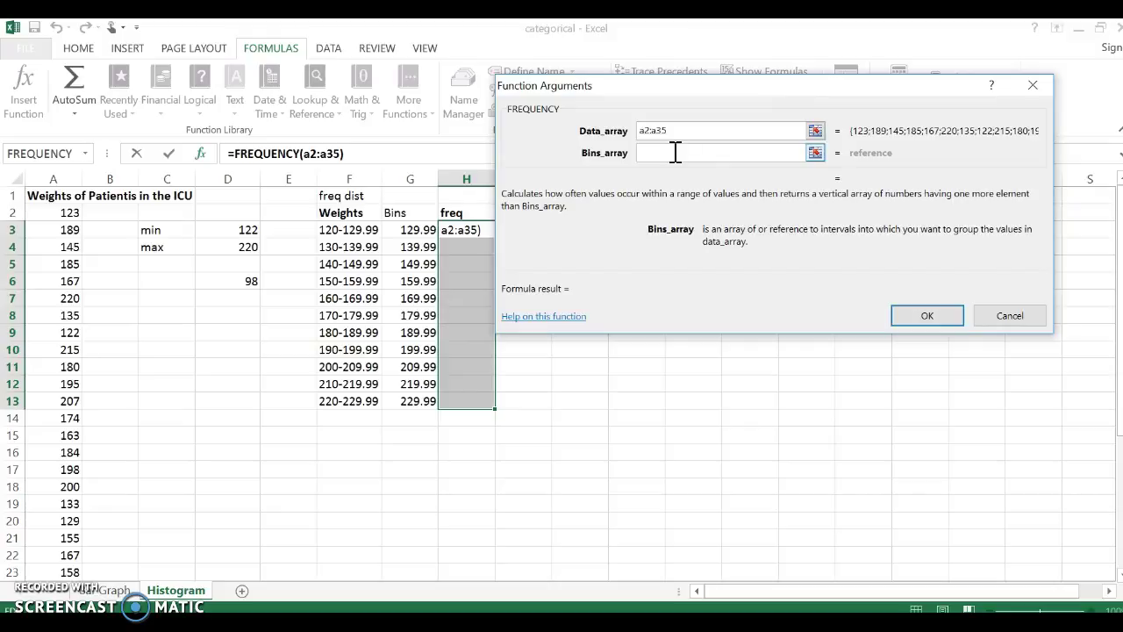
{"action": "type", "text": "g3"}
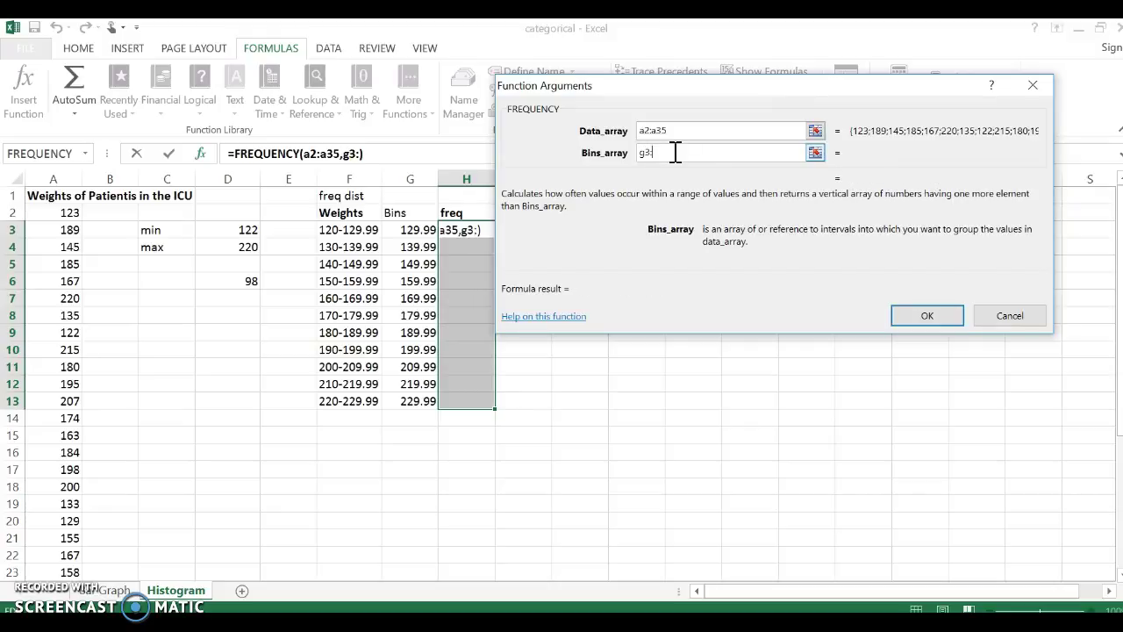
{"action": "type", "text": ":g13"}
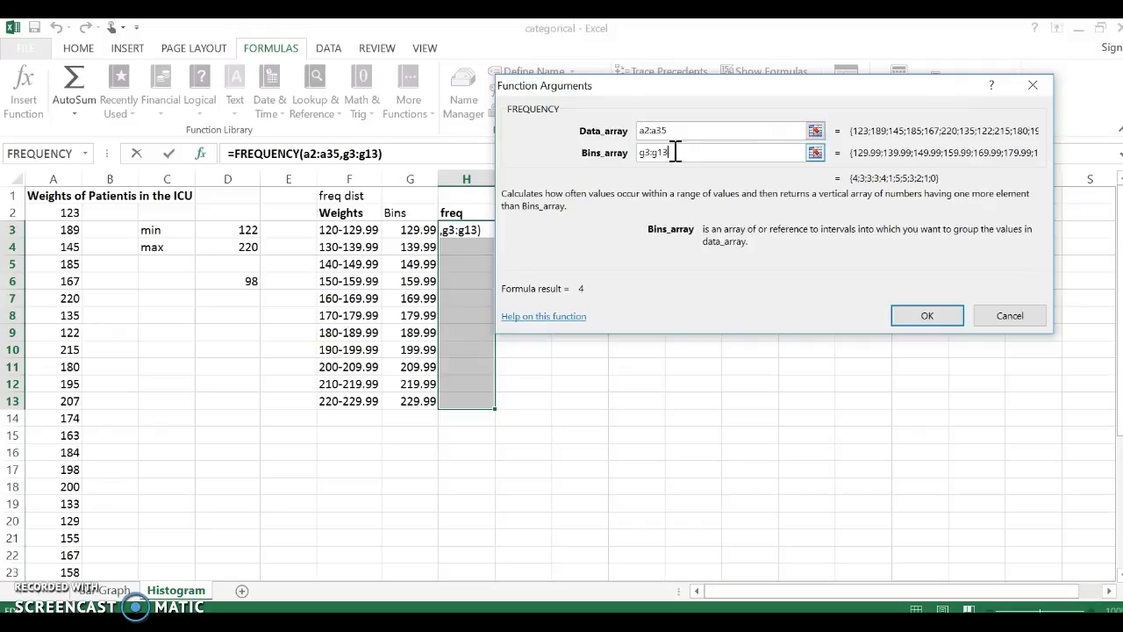
{"action": "key", "text": "ctrl+shift+Return"}
Enter the notes "control", "shift" and "enter" in cells I1, J1 and K1
{"action": "left_click", "coordinate": [538, 193]}
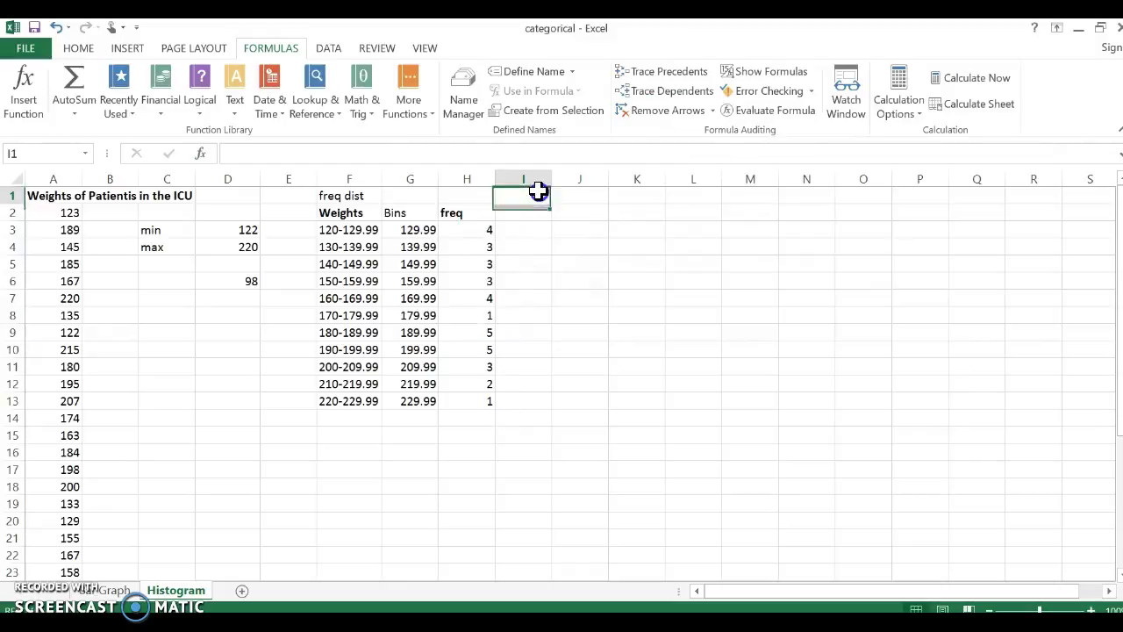
{"action": "type", "text": "control"}
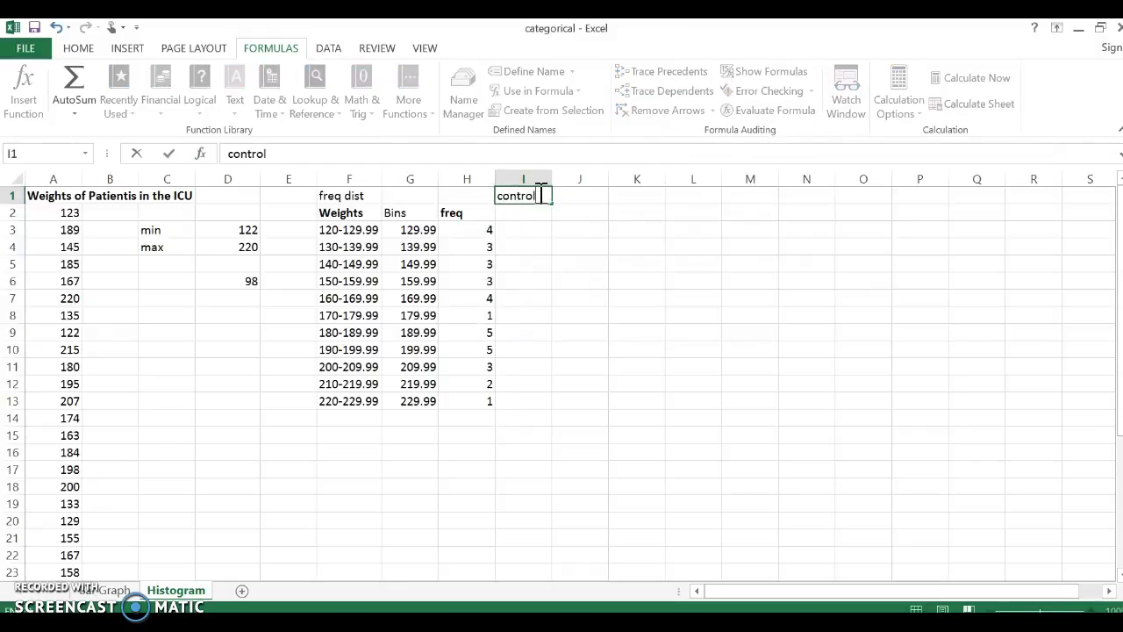
{"action": "key", "text": "Tab"}
{"action": "type", "text": "shift"}
{"action": "key", "text": "Tab"}
{"action": "type", "text": "enter"}
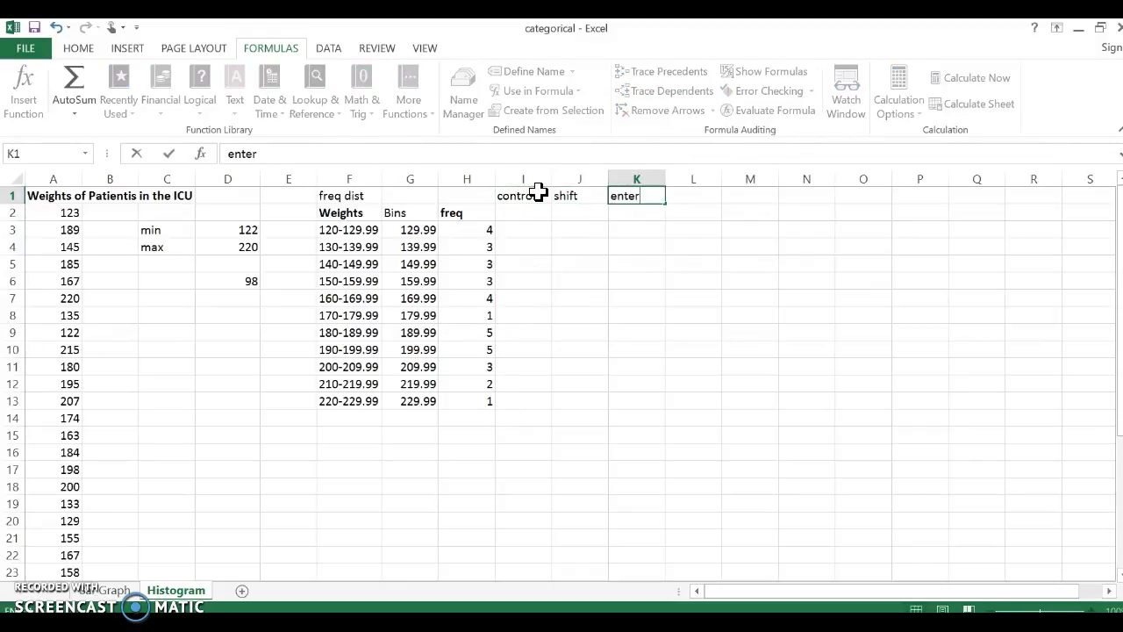
{"action": "left_click", "coordinate": [580, 263]}
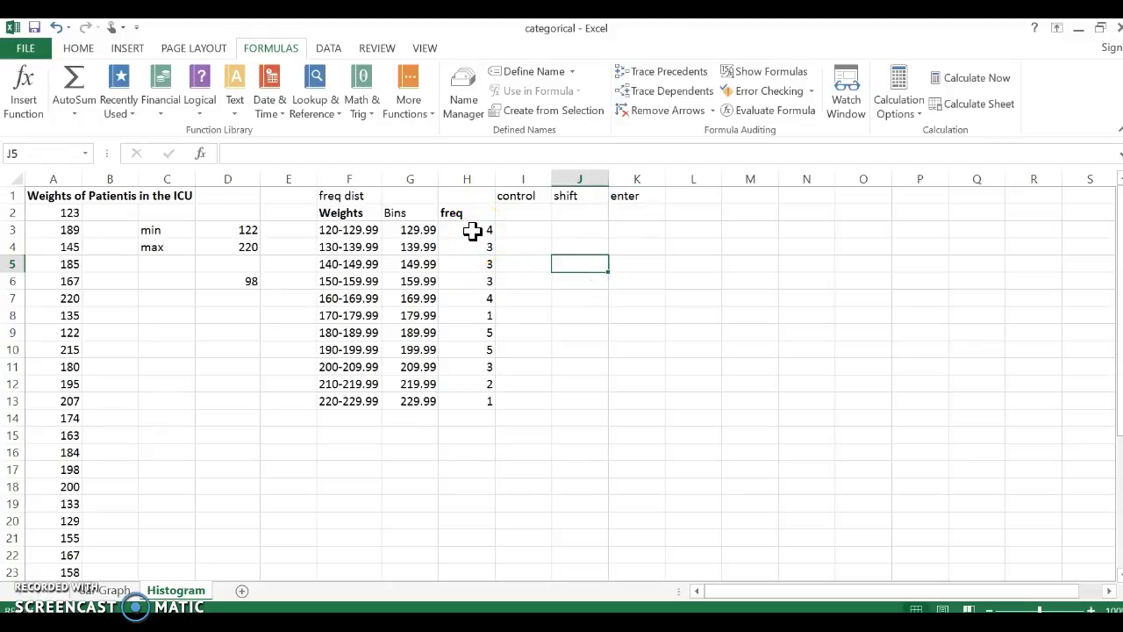
Total the frequencies H3:H13 in H14 with AutoSum as a check and clear that cell again
{"action": "left_click", "coordinate": [466, 415]}
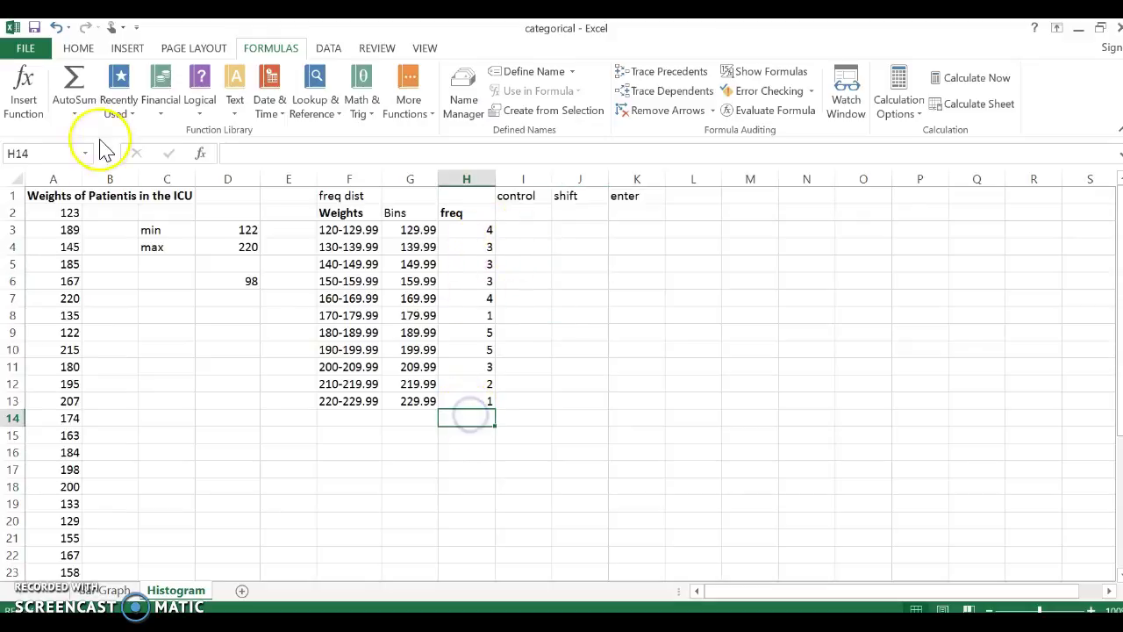
{"action": "left_click", "coordinate": [73, 83]}
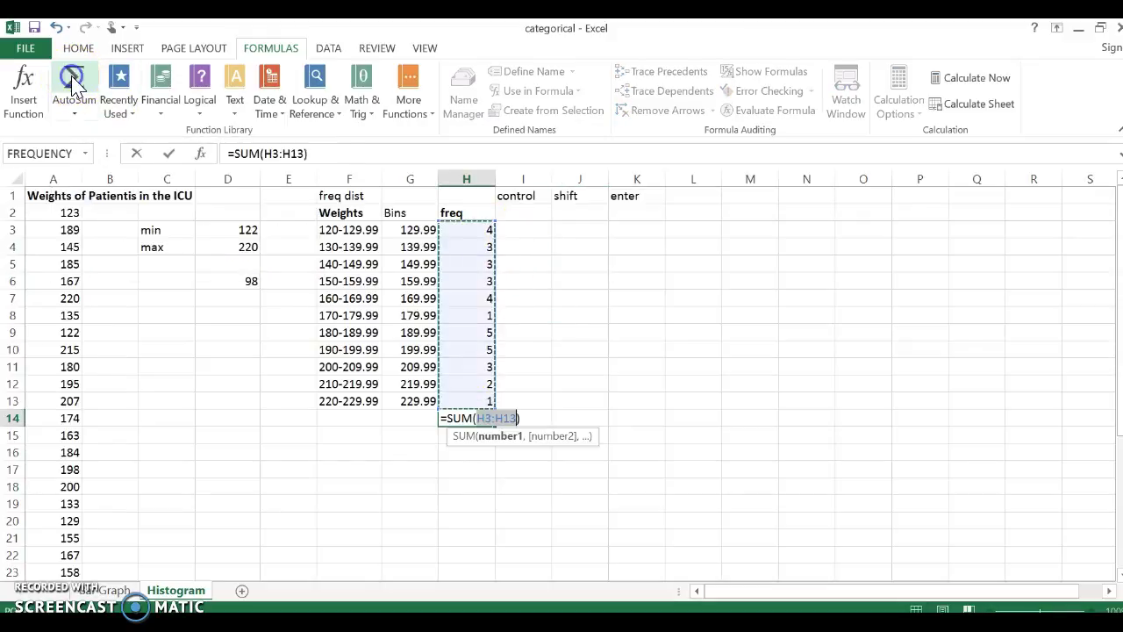
{"action": "key", "text": "Return"}
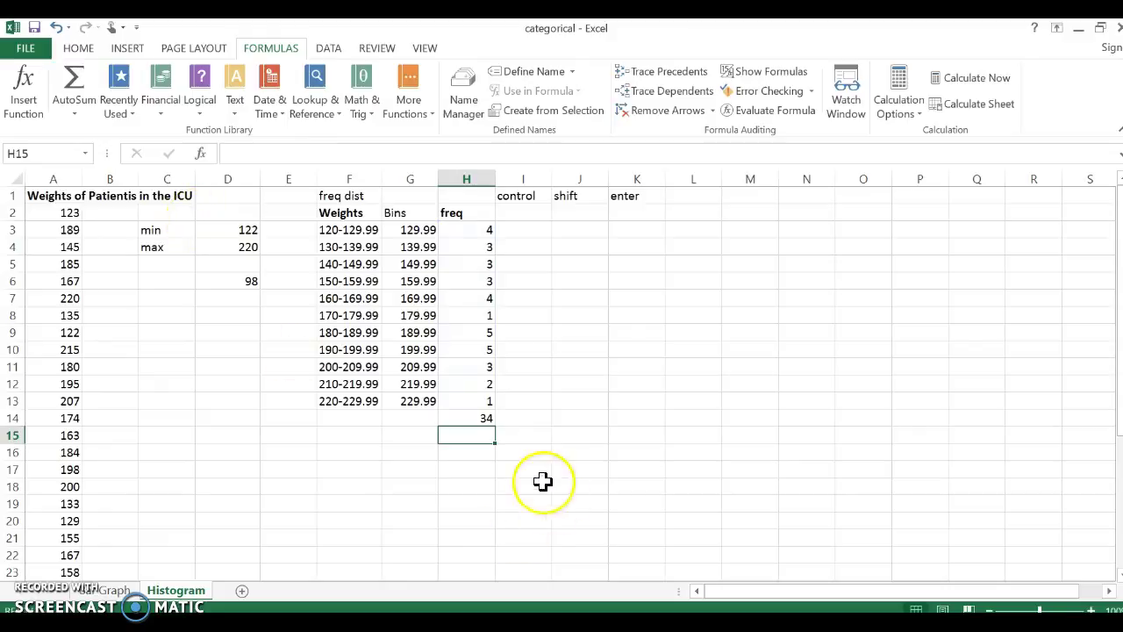
{"action": "left_click", "coordinate": [478, 420]}
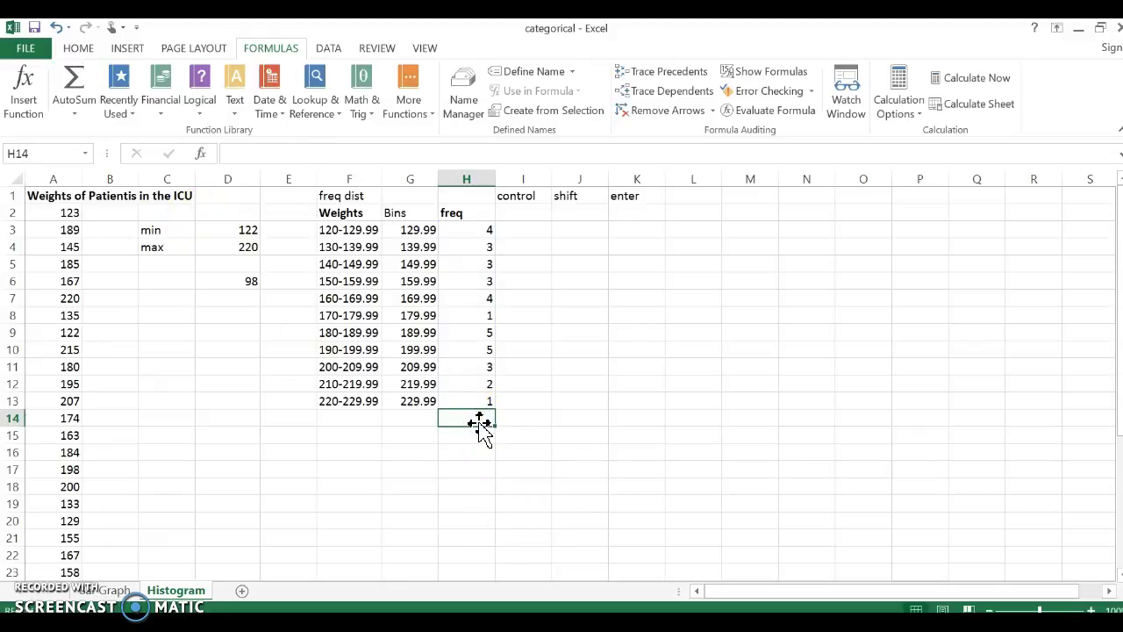
{"action": "left_click_drag", "start_coordinate": [598, 455], "coordinate": [597, 465]}
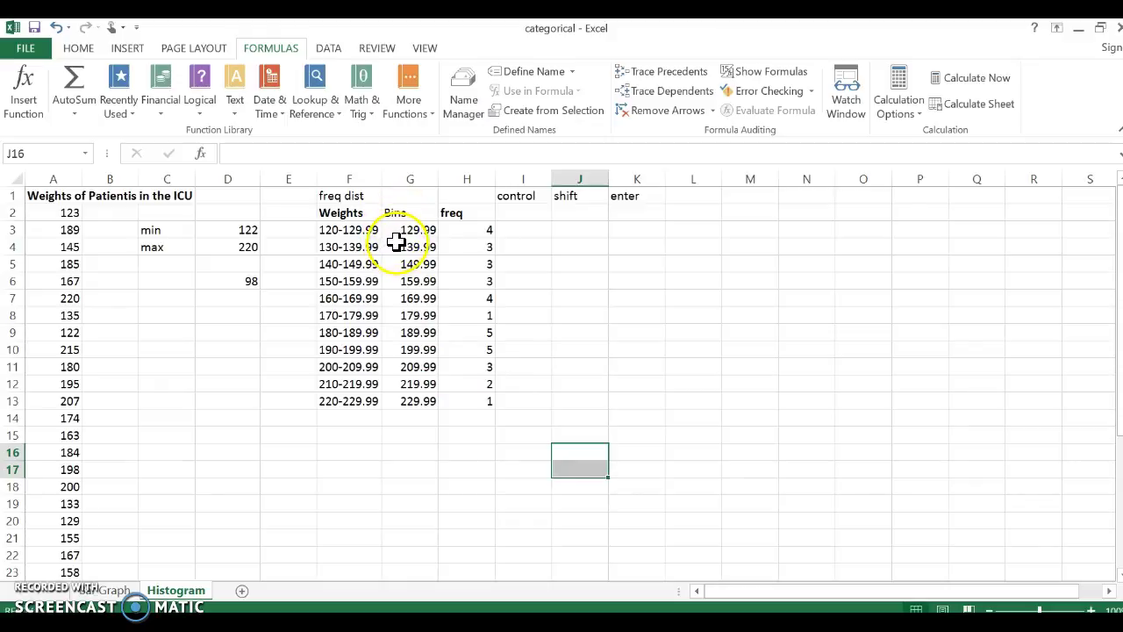
{"action": "left_click_drag", "start_coordinate": [390, 212], "coordinate": [460, 401]}
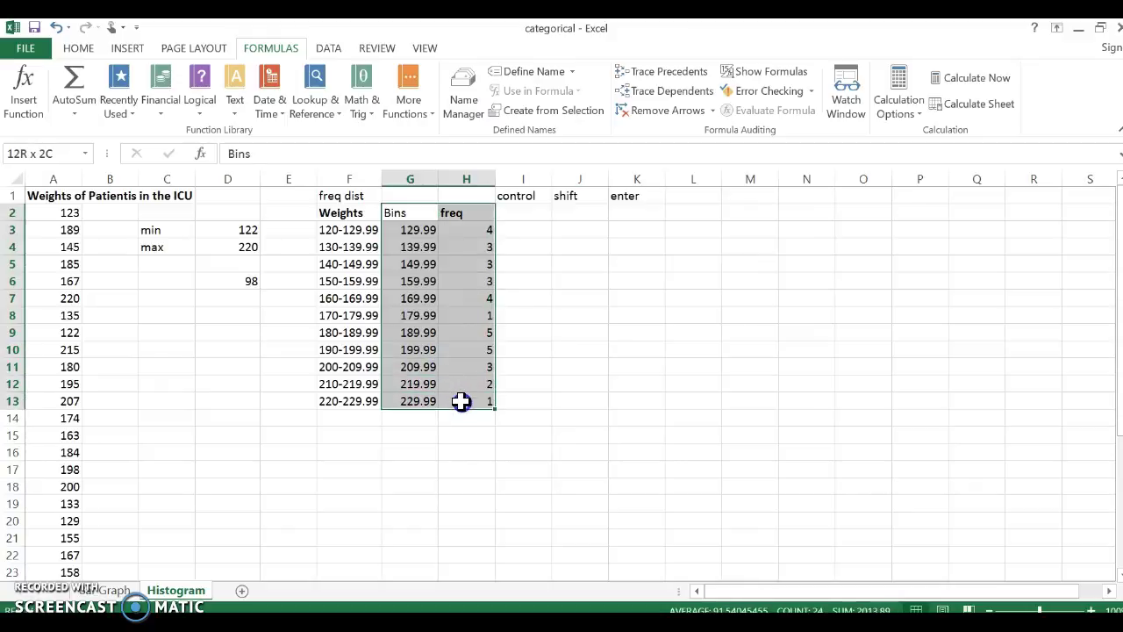
{"action": "left_click", "coordinate": [438, 384]}
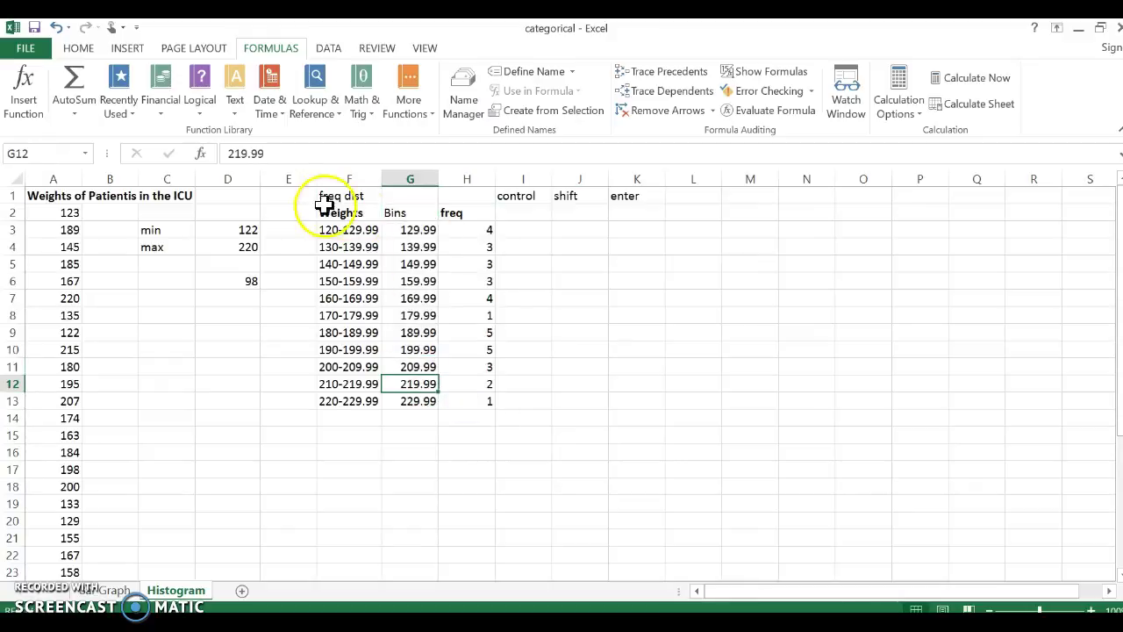
{"action": "left_click_drag", "start_coordinate": [338, 214], "coordinate": [342, 246]}
{"action": "left_click_drag", "start_coordinate": [401, 212], "coordinate": [446, 400]}
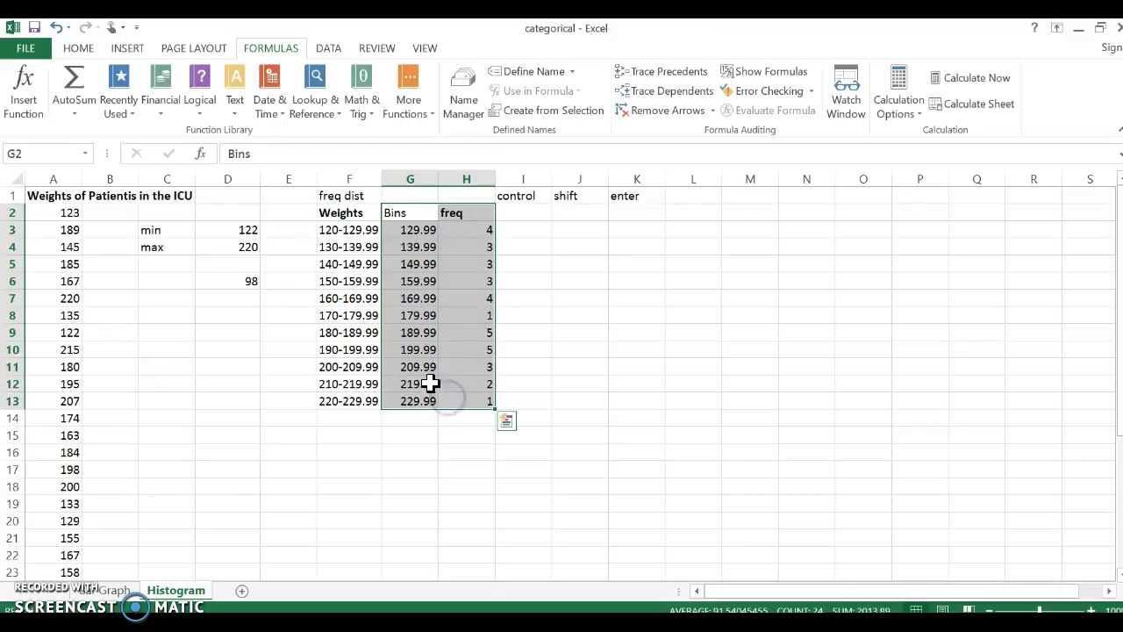
{"action": "right_click", "coordinate": [447, 349]}
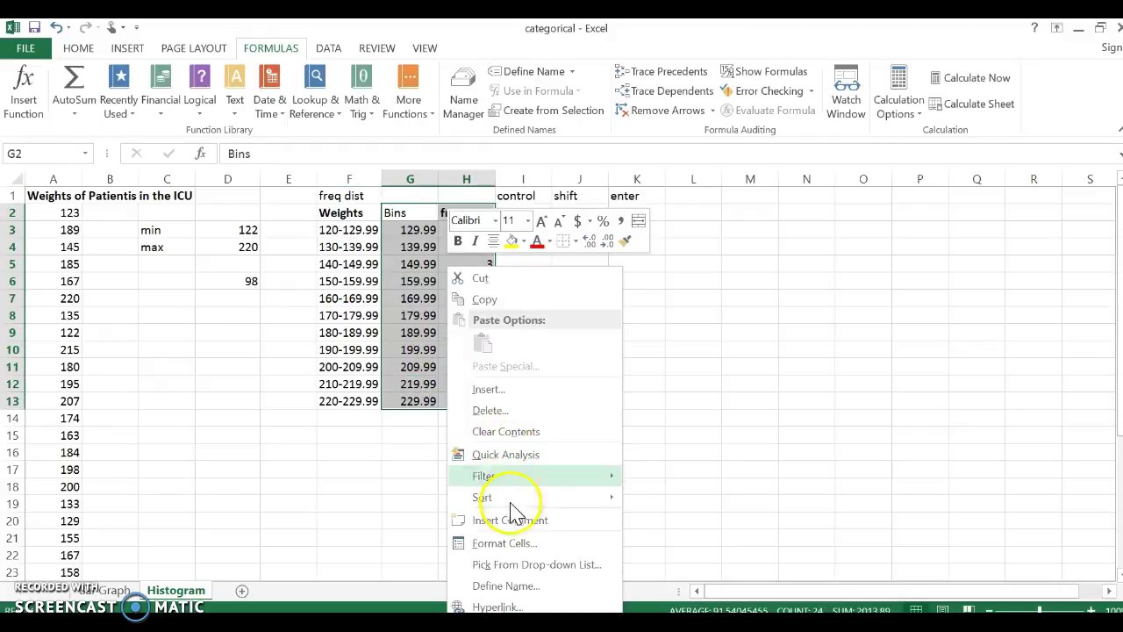
{"action": "left_click", "coordinate": [404, 212]}
Insert a clustered column chart of the bins and frequencies in G2:H13 and place it beside the table
{"action": "left_click_drag", "start_coordinate": [406, 211], "coordinate": [431, 400]}
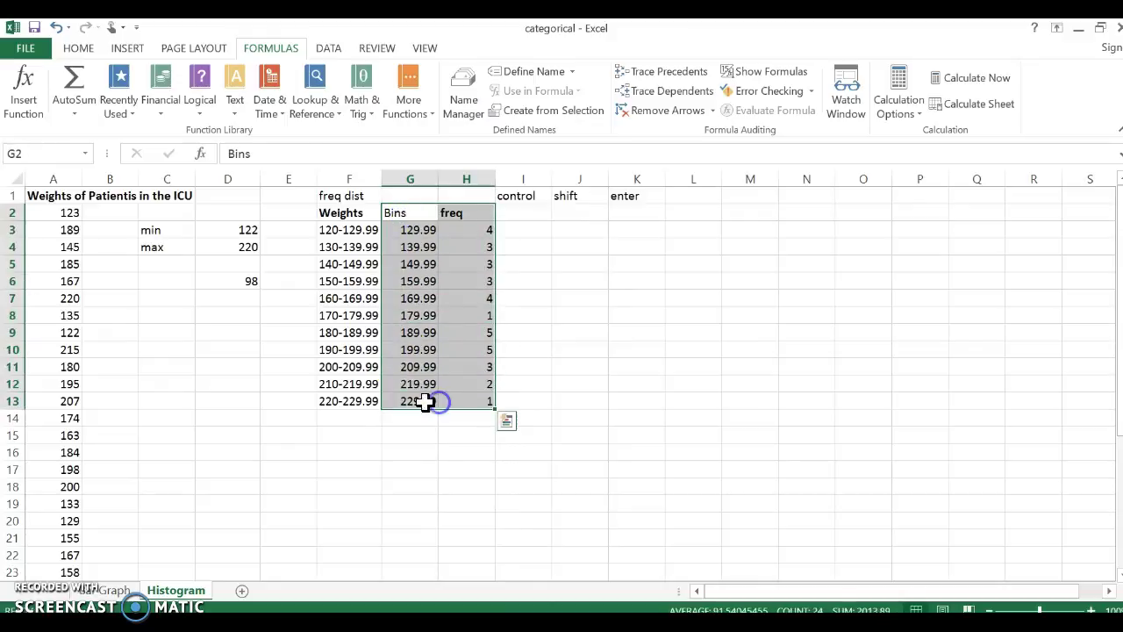
{"action": "left_click", "coordinate": [128, 50]}
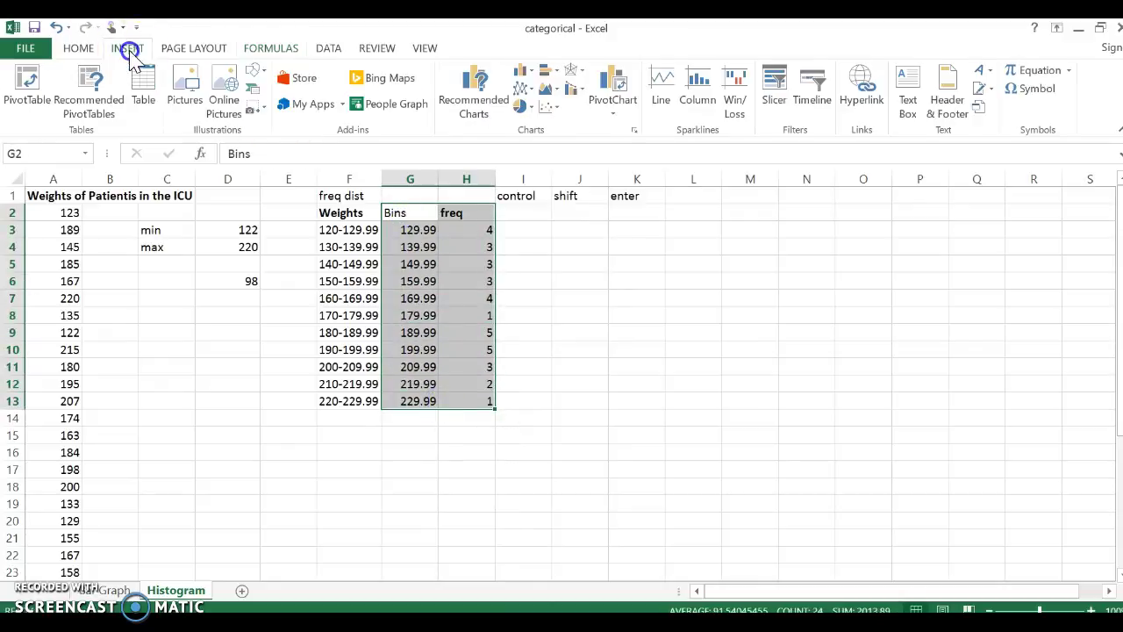
{"action": "left_click", "coordinate": [475, 96]}
{"action": "left_click", "coordinate": [380, 253]}
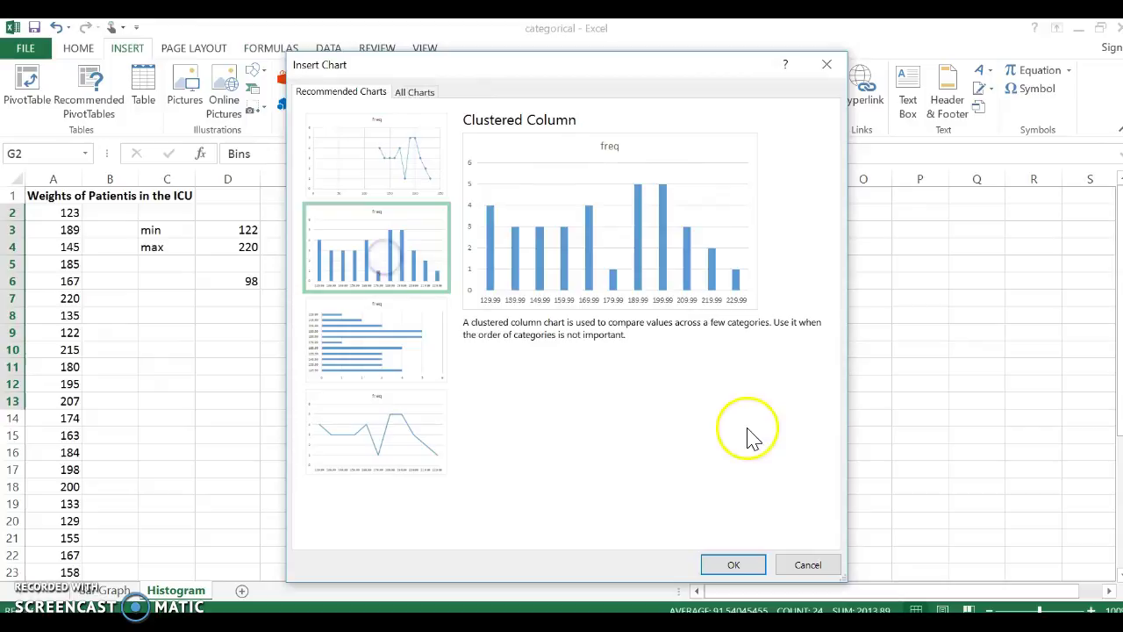
{"action": "left_click", "coordinate": [750, 577]}
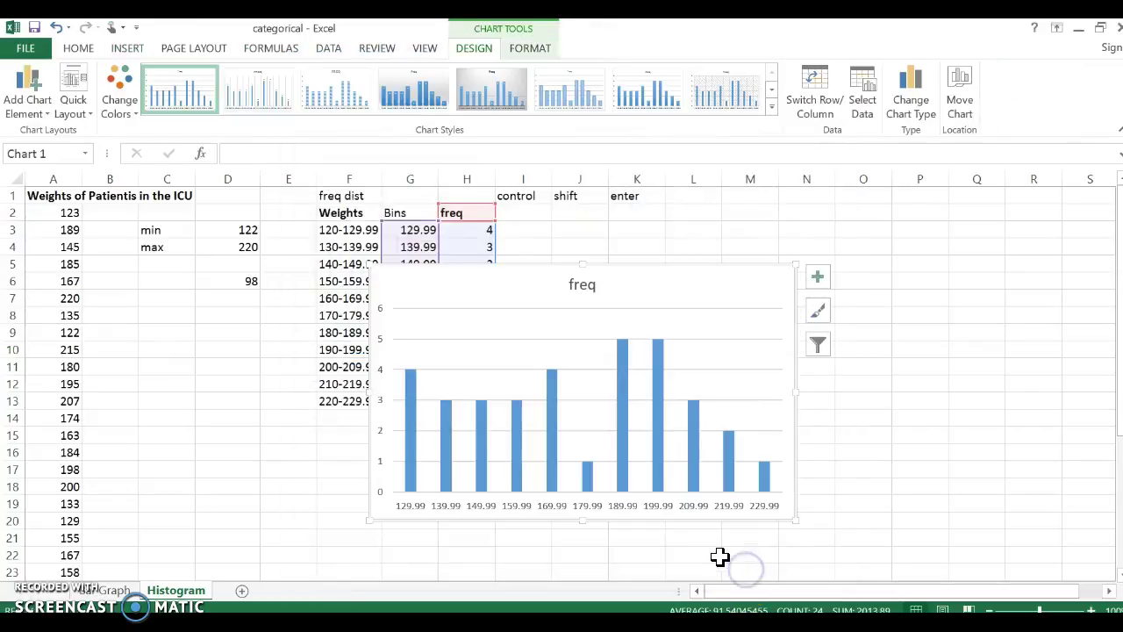
{"action": "mouse_move", "coordinate": [628, 285]}
{"action": "left_mouse_down"}
{"action": "mouse_move", "coordinate": [637, 245]}
{"action": "mouse_move", "coordinate": [702, 150]}
{"action": "mouse_move", "coordinate": [750, 233]}
{"action": "mouse_move", "coordinate": [760, 226]}
{"action": "left_mouse_up"}
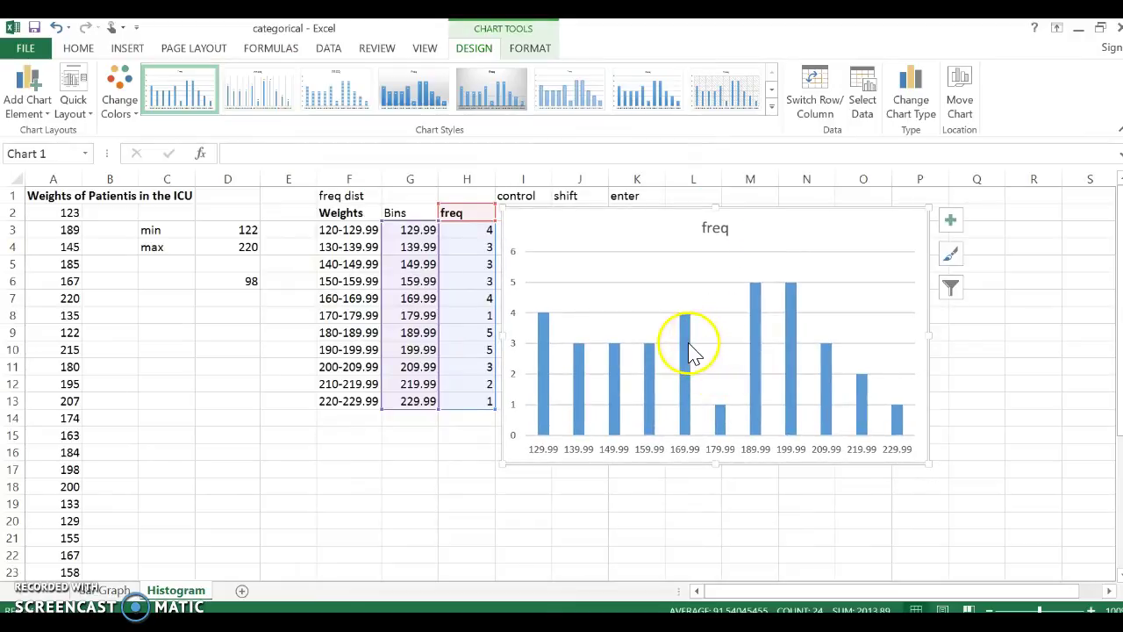
Change the chart title to "Weights of Patients in the ICU" and move the chart over the Bins and freq columns
{"action": "mouse_move", "coordinate": [686, 335]}
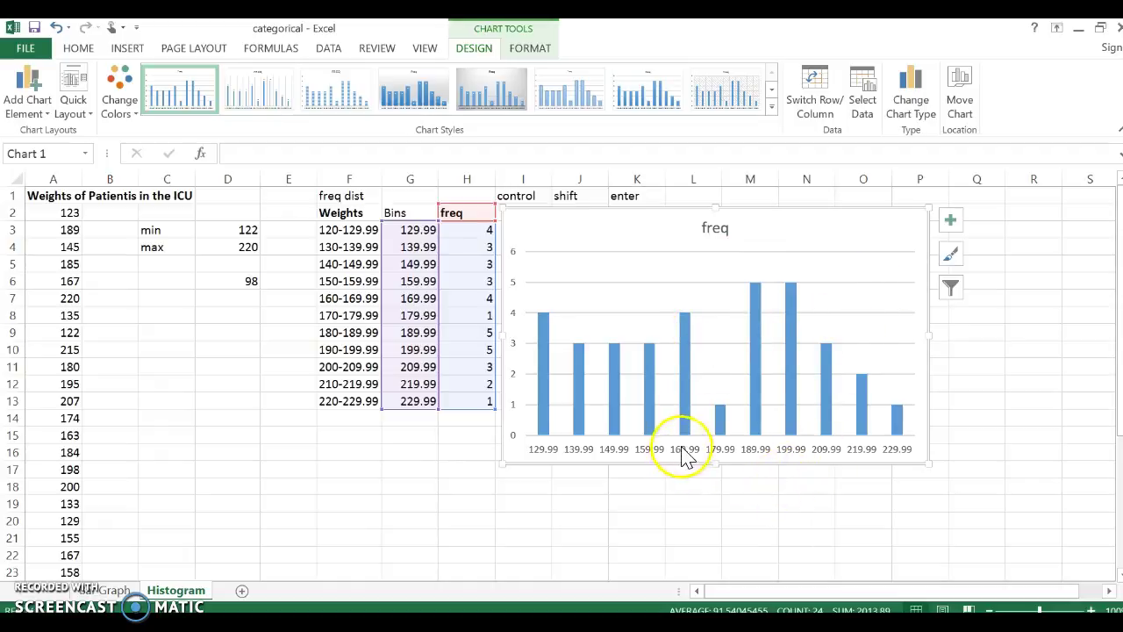
{"action": "double_click", "coordinate": [716, 230]}
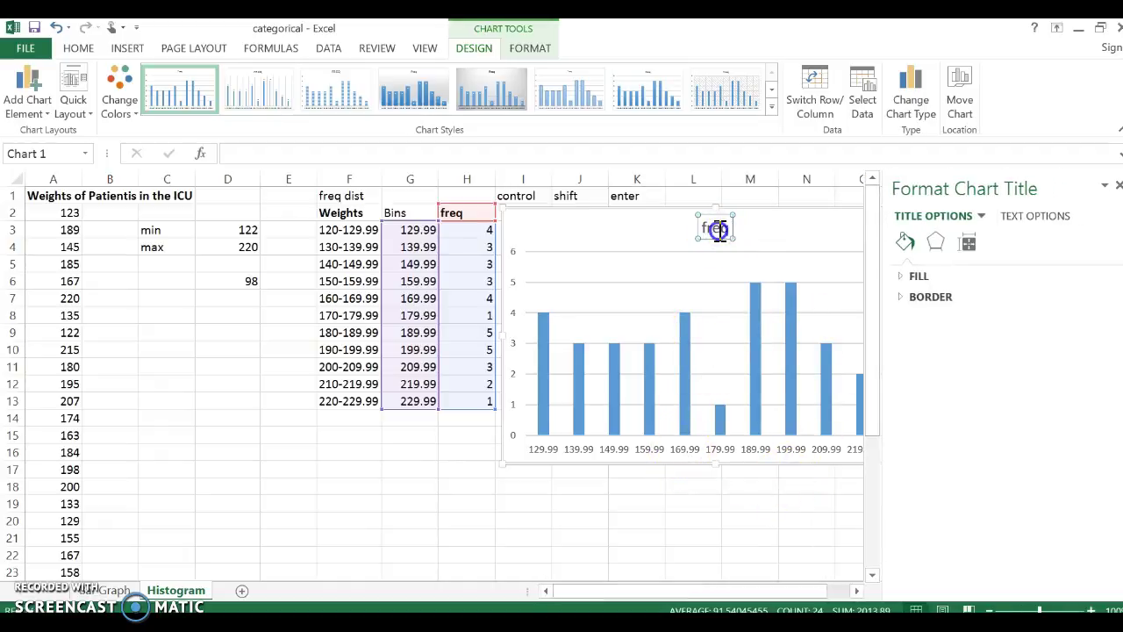
{"action": "double_click", "coordinate": [716, 230]}
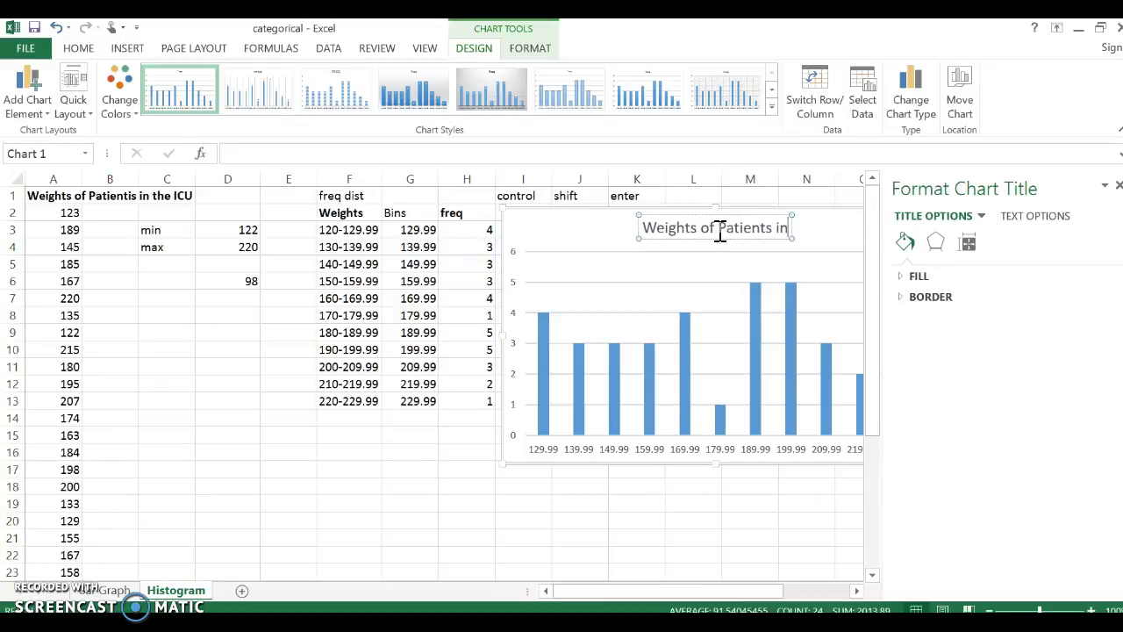
{"action": "type", "text": "the ICU"}
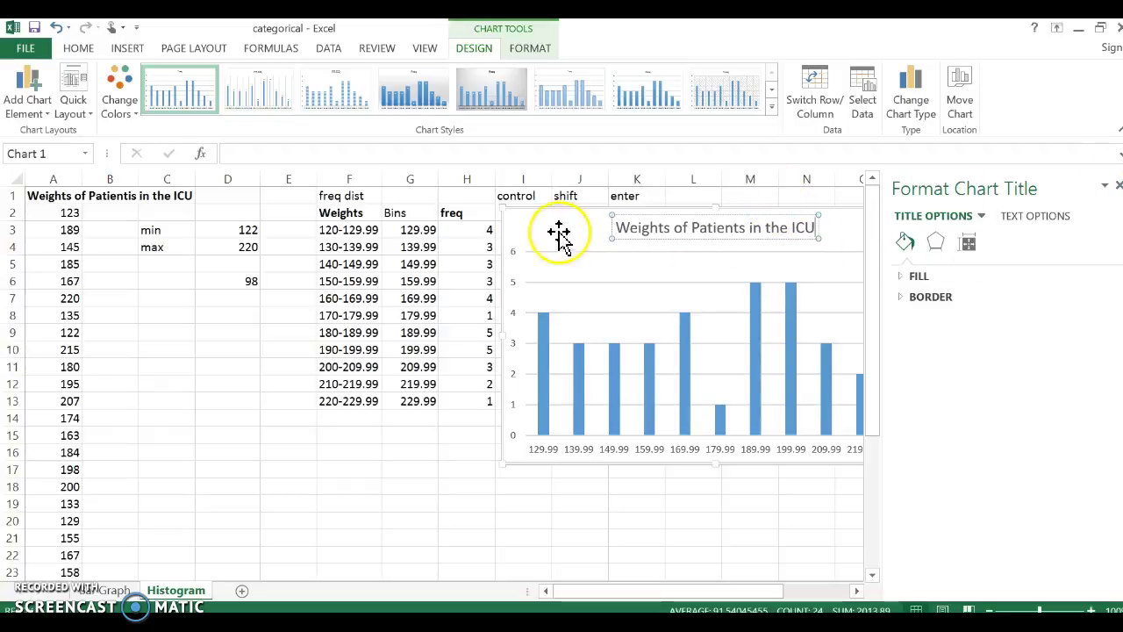
{"action": "left_click_drag", "start_coordinate": [559, 228], "coordinate": [436, 219]}
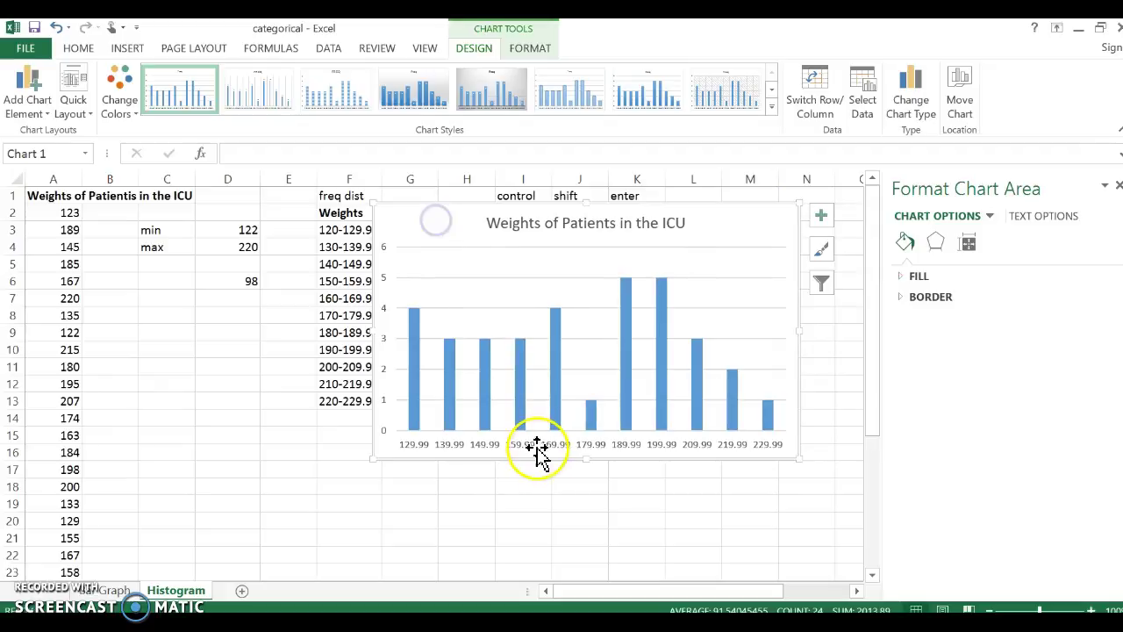
{"action": "left_click", "coordinate": [524, 444]}
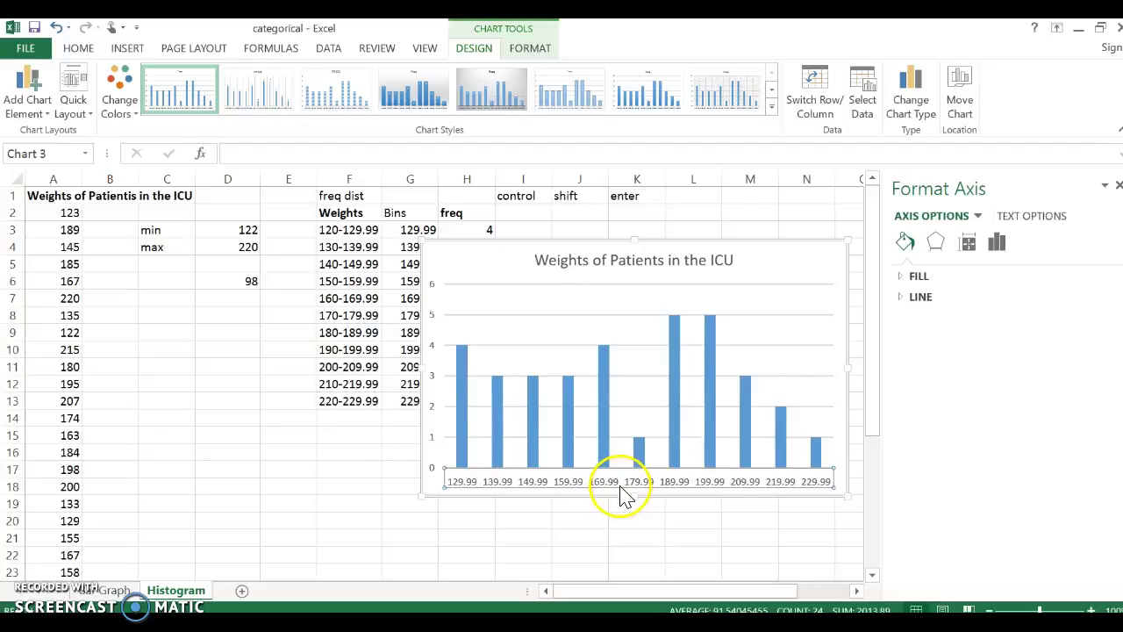
{"action": "right_click", "coordinate": [618, 485]}
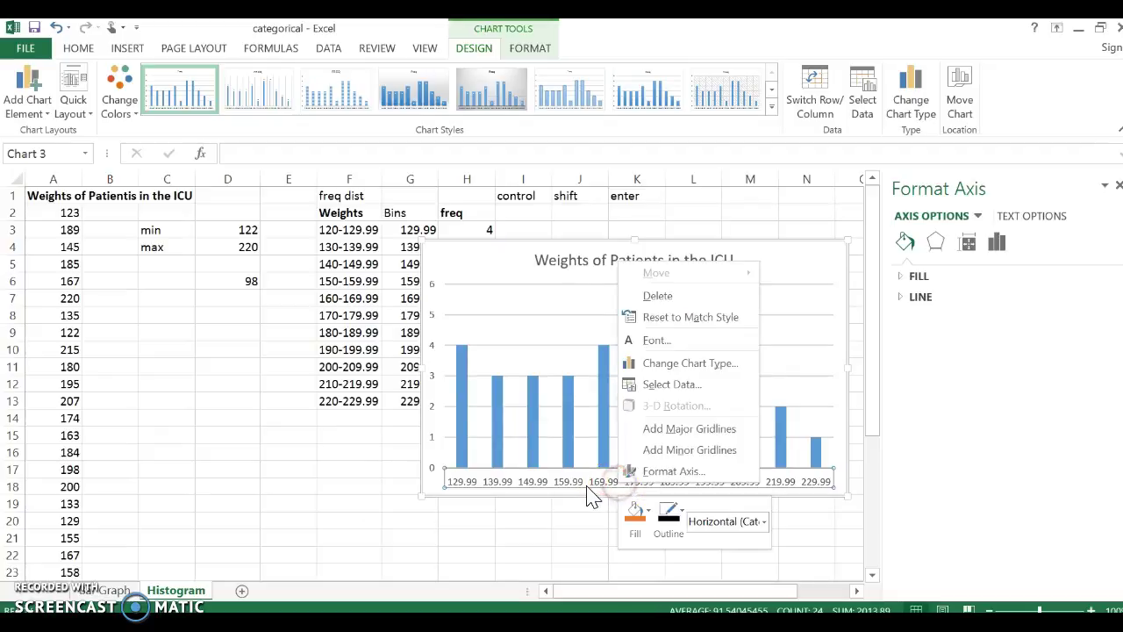
{"action": "left_click", "coordinate": [586, 486]}
{"action": "left_click", "coordinate": [430, 518]}
{"action": "left_click", "coordinate": [574, 520]}
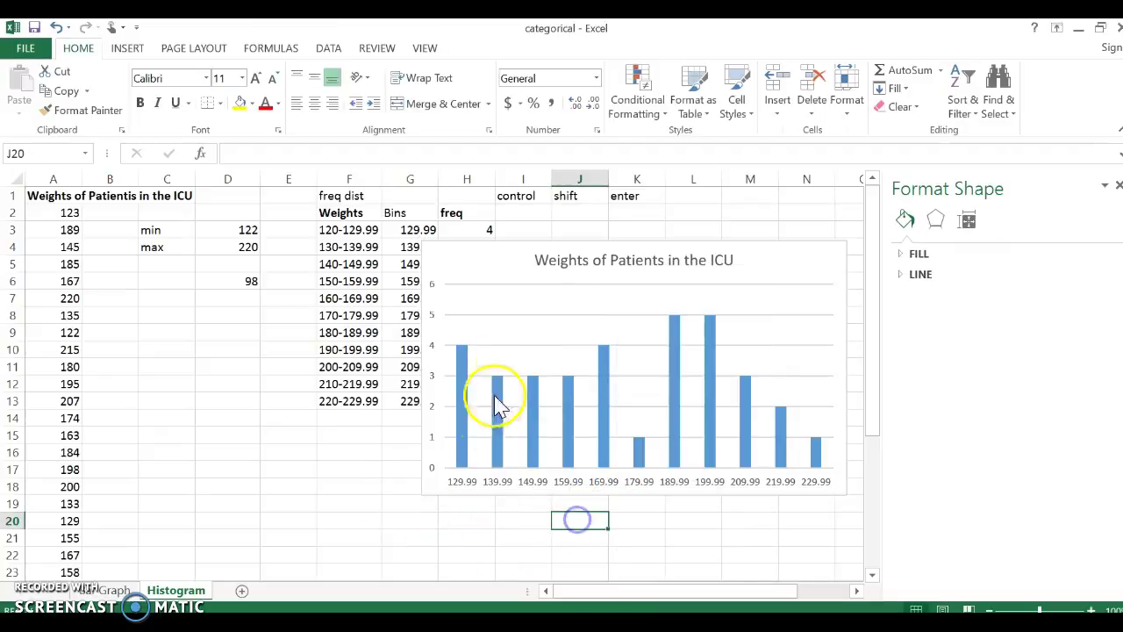
Replace the chart's horizontal axis labels with the weight classes in F3:F13
{"action": "left_click", "coordinate": [618, 485]}
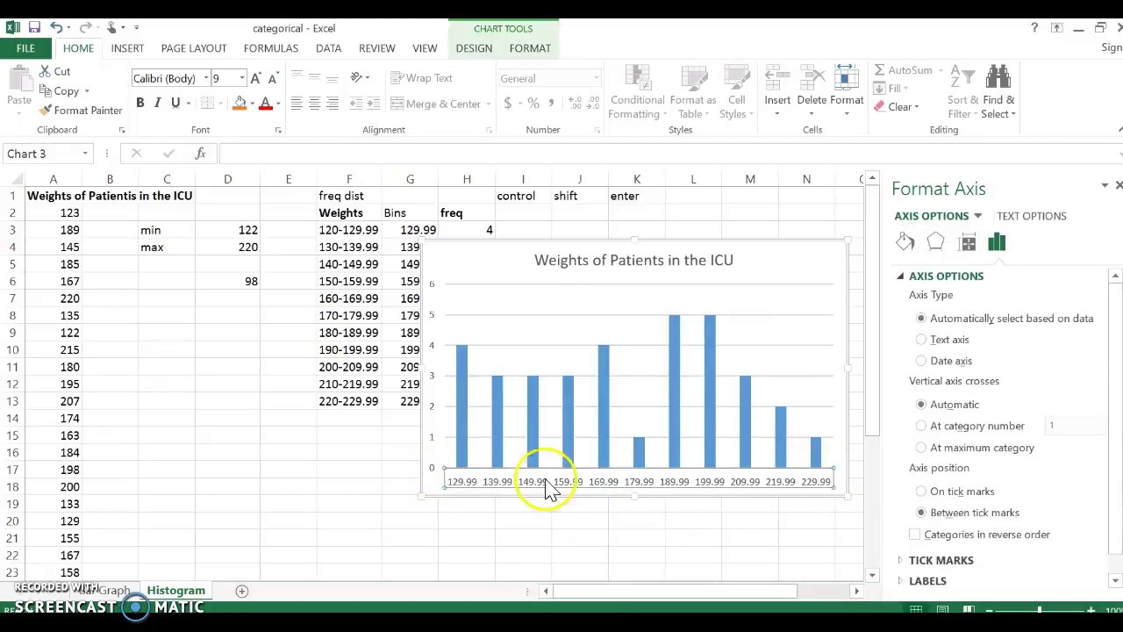
{"action": "right_click", "coordinate": [574, 490]}
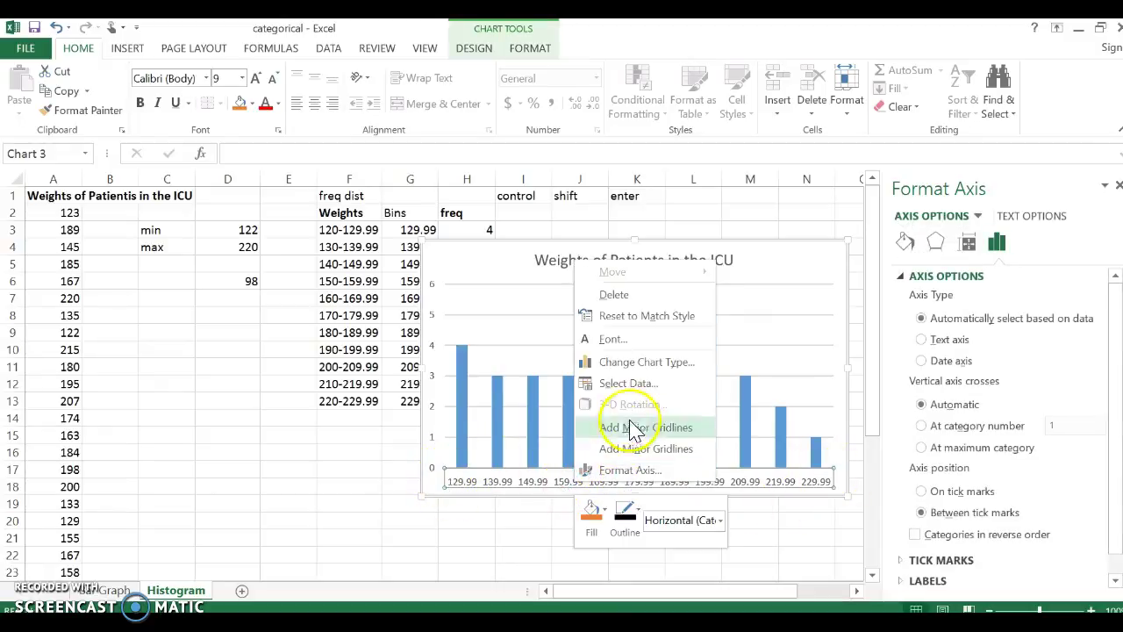
{"action": "left_click", "coordinate": [634, 392]}
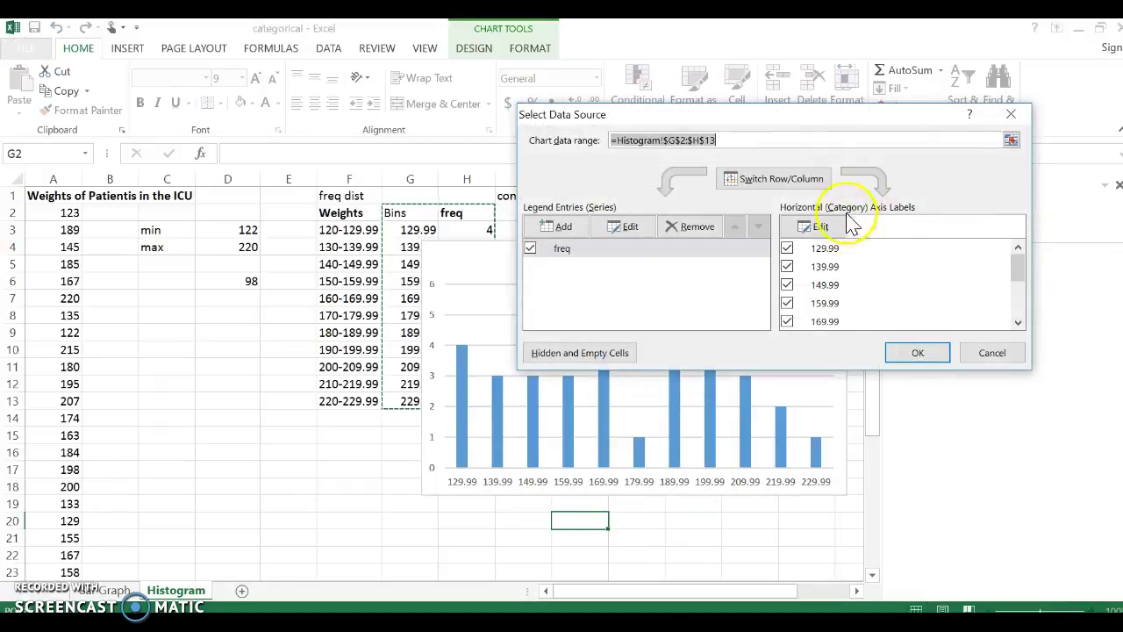
{"action": "left_click", "coordinate": [818, 226]}
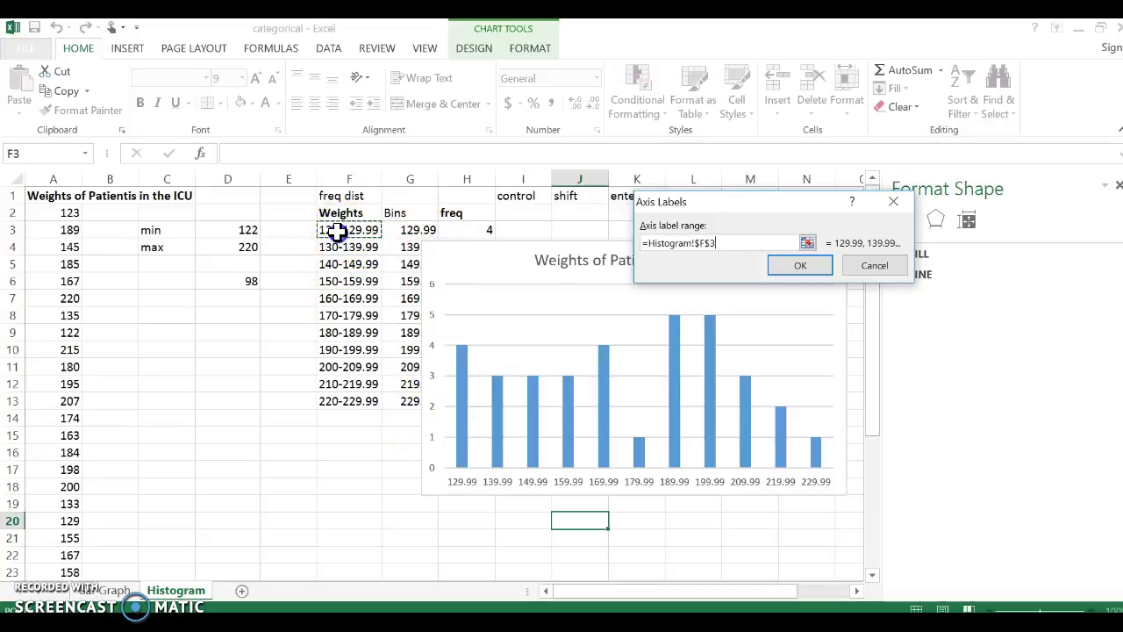
{"action": "left_click_drag", "start_coordinate": [338, 233], "coordinate": [334, 273]}
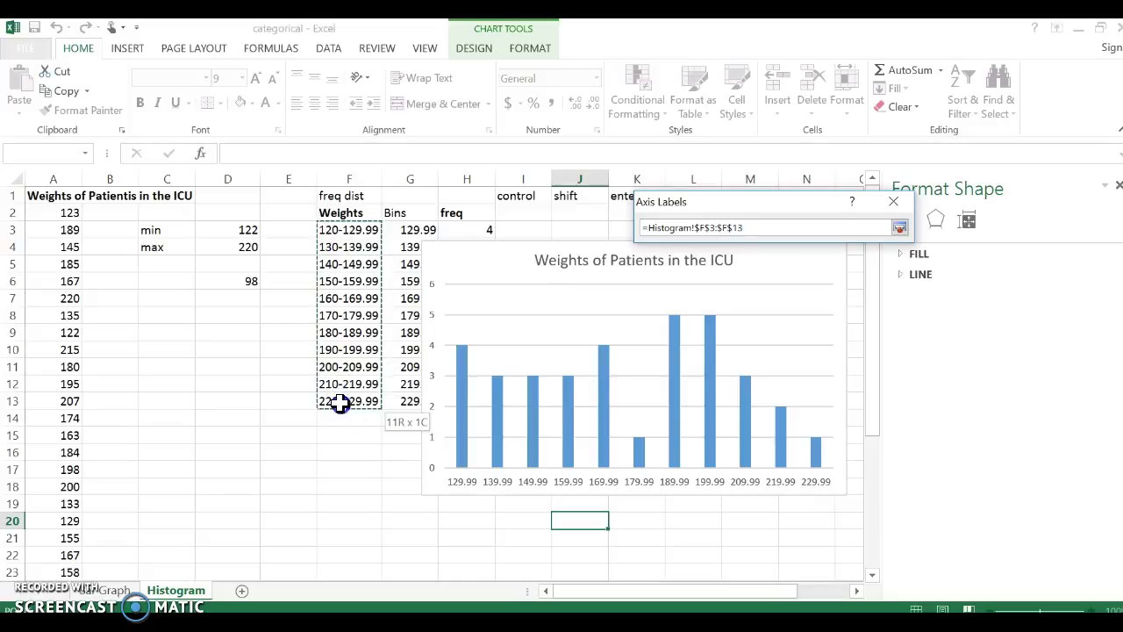
{"action": "left_click_drag", "start_coordinate": [340, 404], "coordinate": [340, 403]}
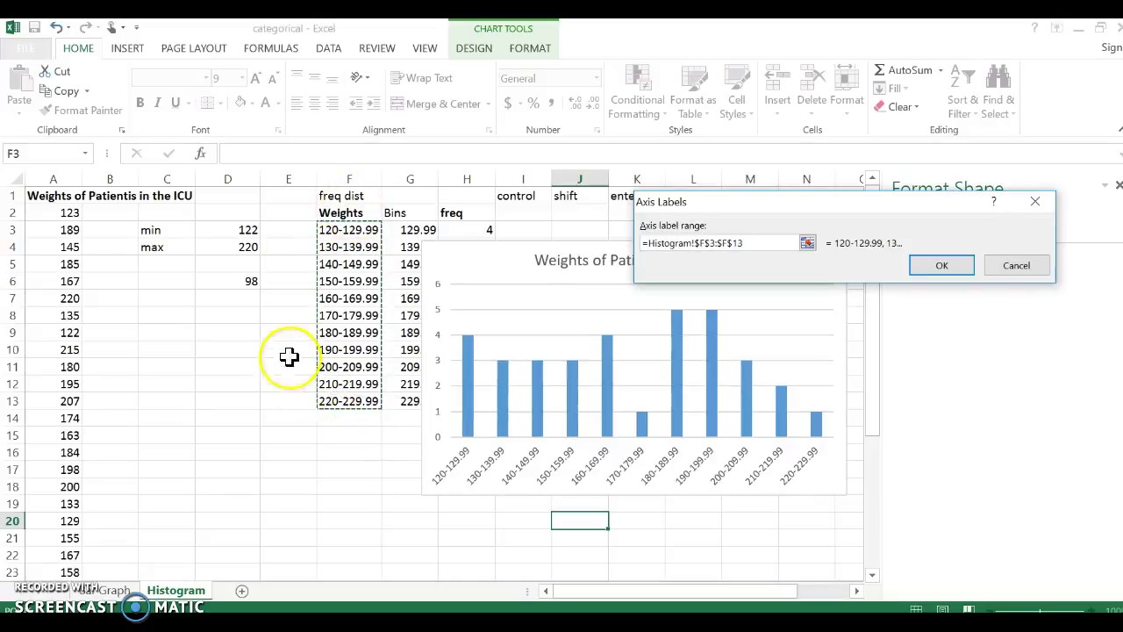
{"action": "left_click", "coordinate": [941, 264]}
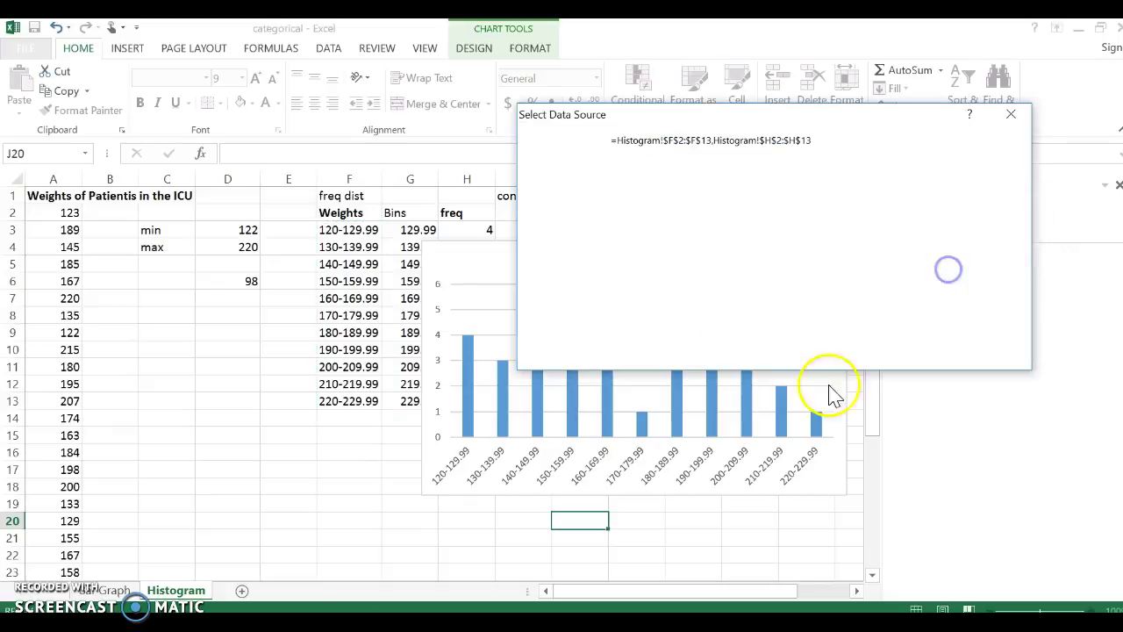
{"action": "left_click", "coordinate": [917, 353]}
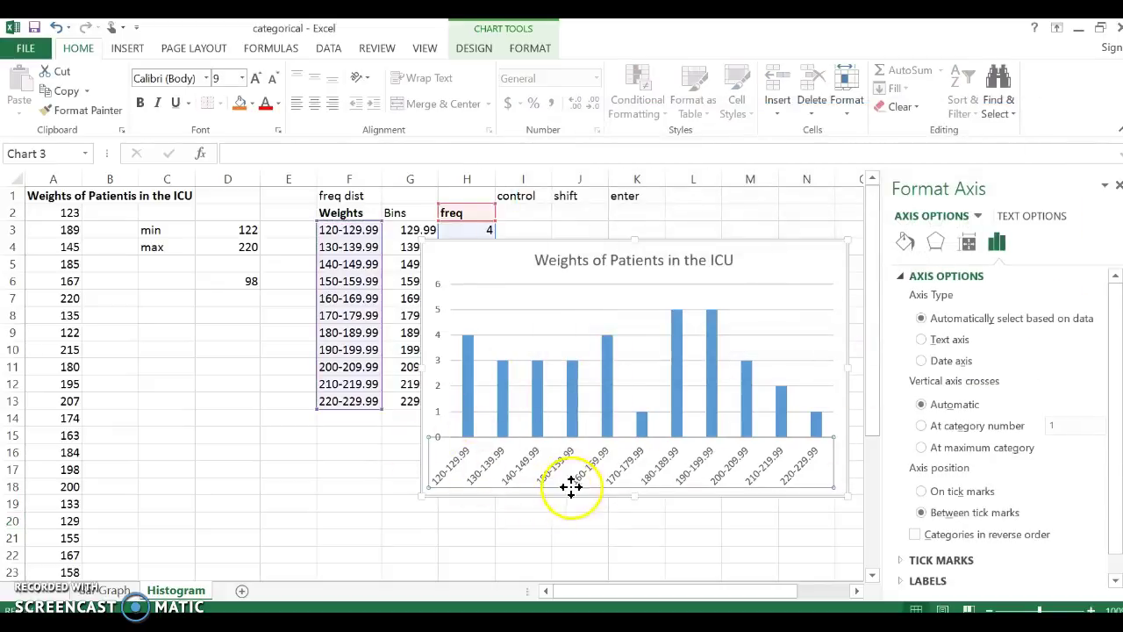
Move the chart up over the frequency table and add axis titles to it
{"action": "left_click_drag", "start_coordinate": [510, 256], "coordinate": [413, 210]}
{"action": "left_click", "coordinate": [776, 214]}
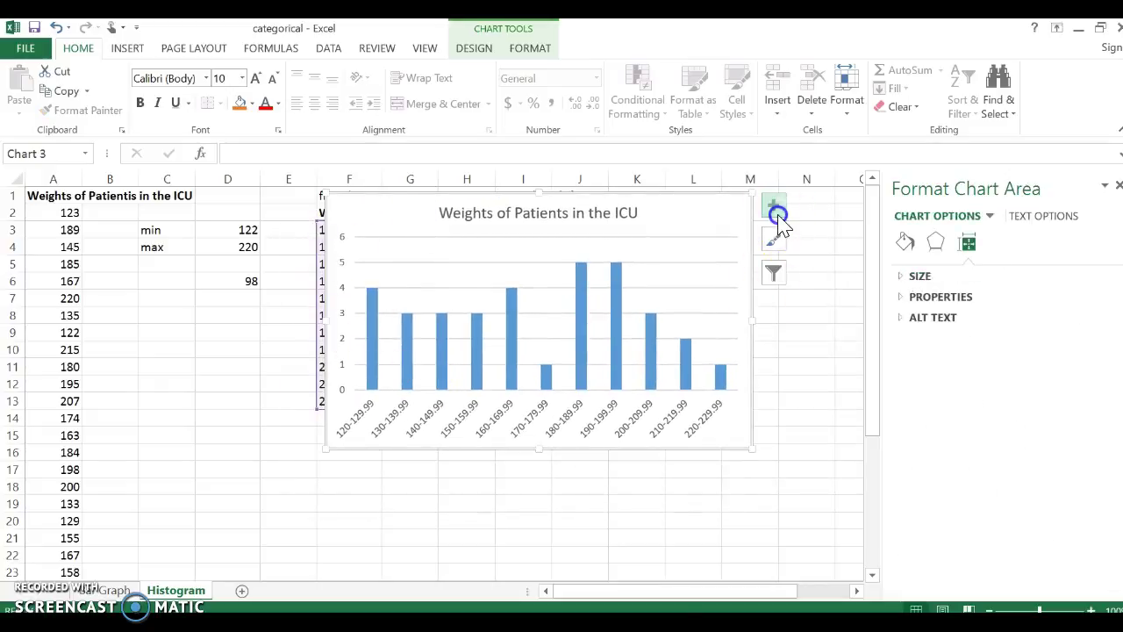
{"action": "left_click", "coordinate": [809, 247]}
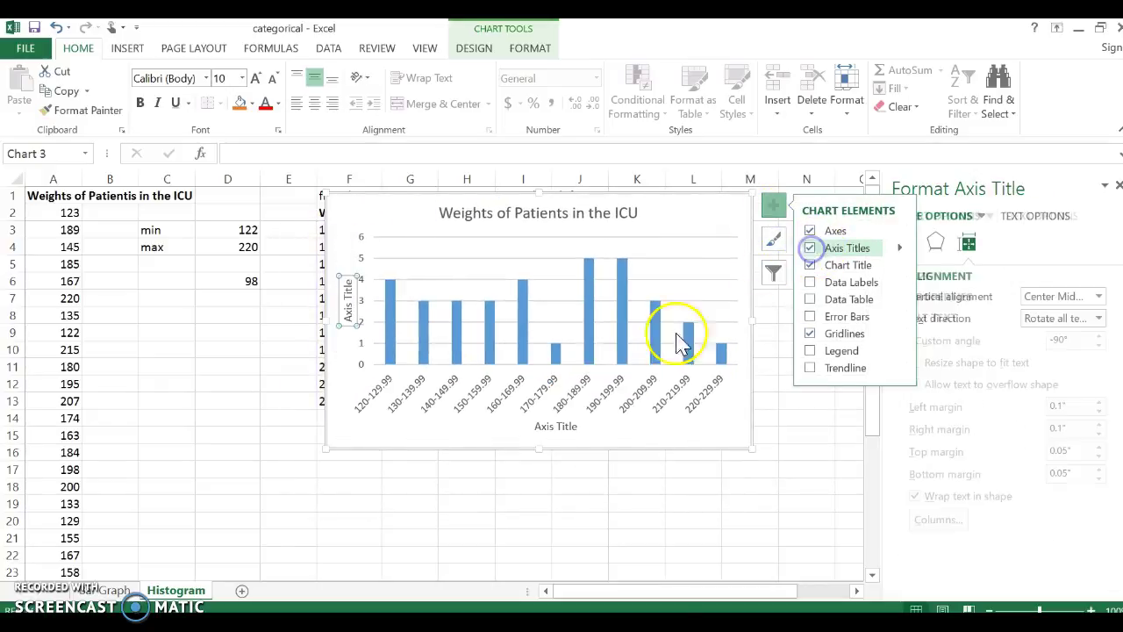
Title the chart's horizontal axis "Weights" and its vertical axis "Frequency"
{"action": "left_click", "coordinate": [560, 429]}
{"action": "double_click", "coordinate": [570, 426]}
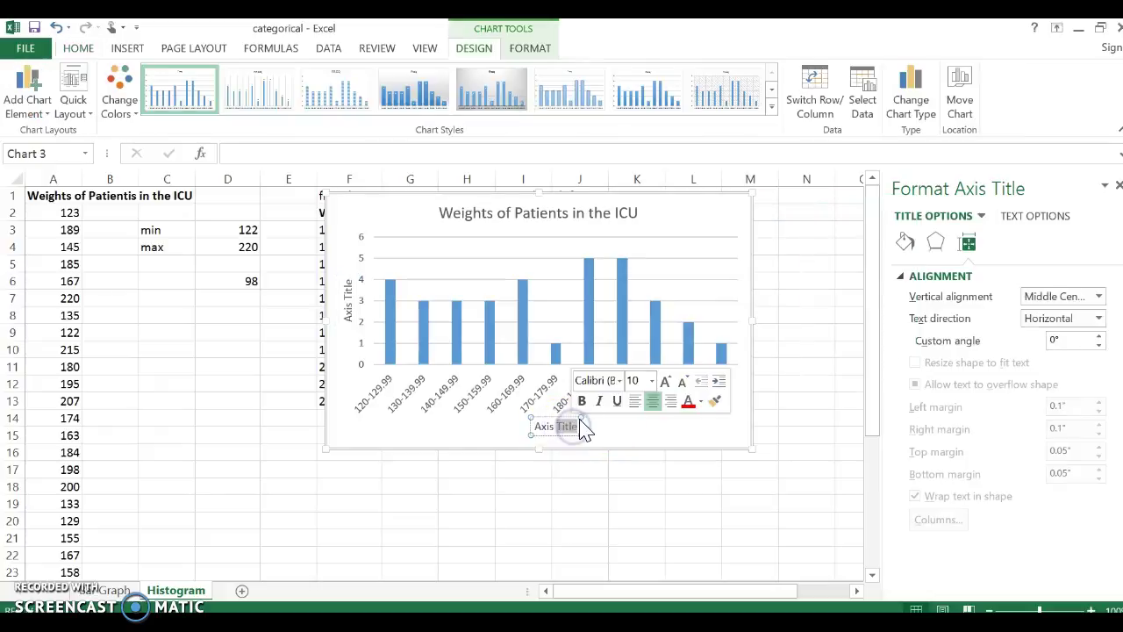
{"action": "key", "text": "BackSpace"}
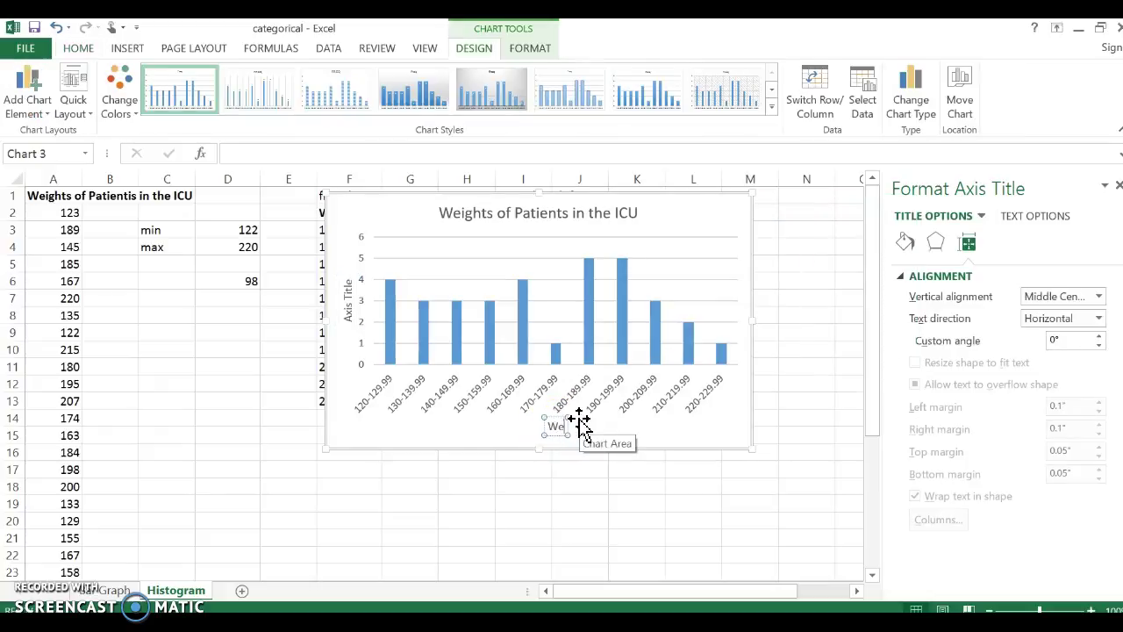
{"action": "type", "text": "Weights"}
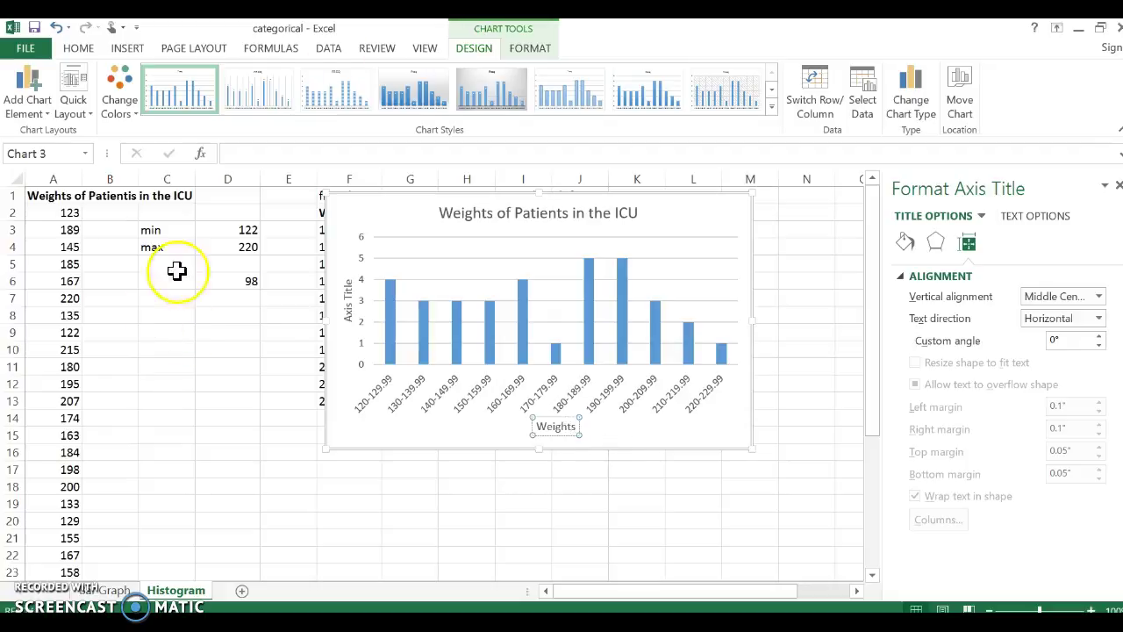
{"action": "left_click", "coordinate": [347, 298]}
{"action": "double_click", "coordinate": [348, 298]}
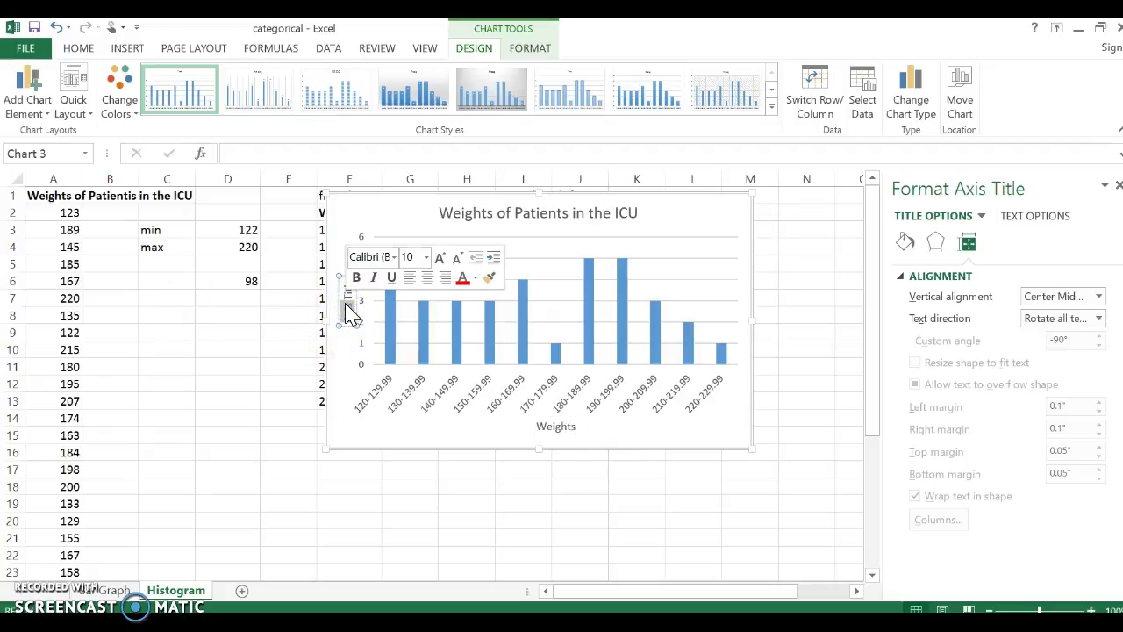
{"action": "key", "text": "BackSpace"}
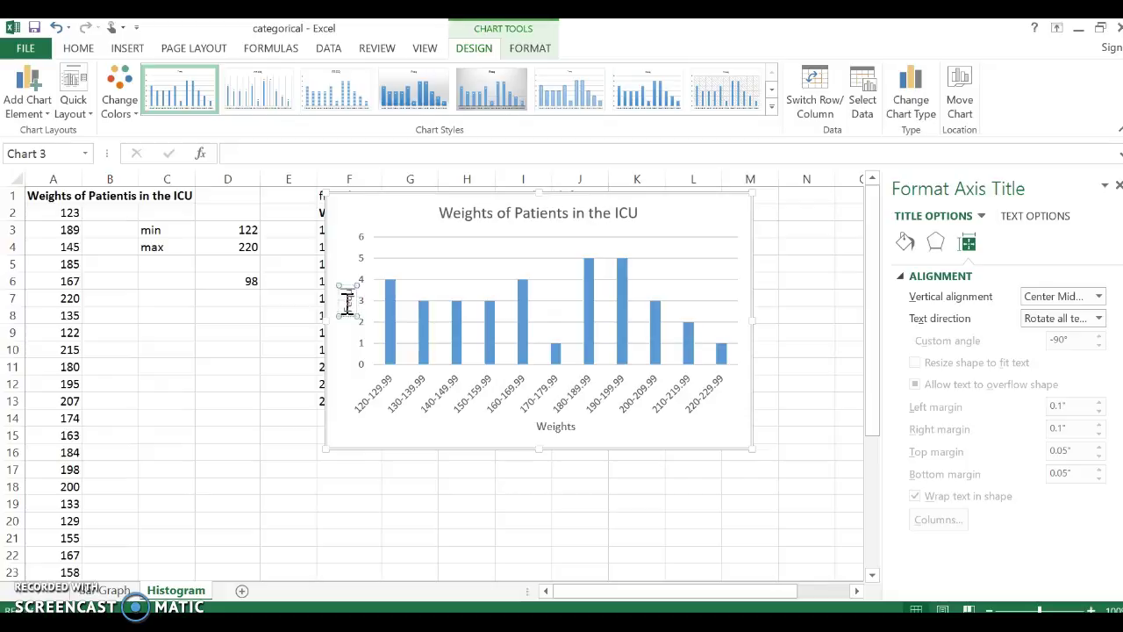
{"action": "left_click", "coordinate": [358, 307]}
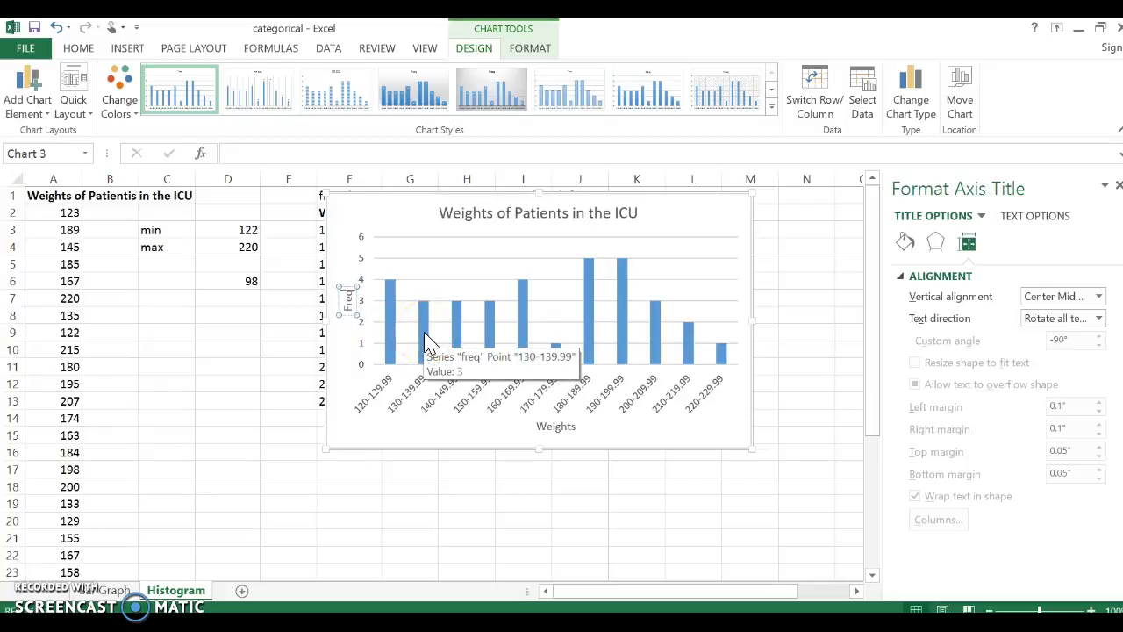
{"action": "left_click", "coordinate": [742, 429]}
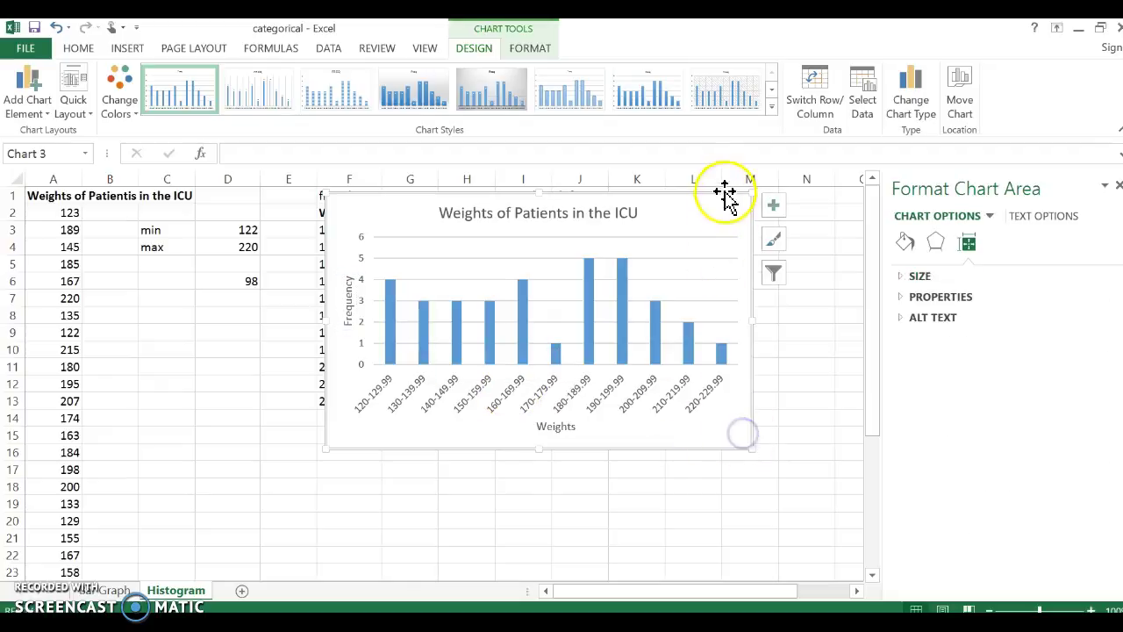
Enlarge the chart down to row 19 and set the gap width of its frequency columns to 0%
{"action": "left_click_drag", "start_coordinate": [754, 451], "coordinate": [798, 505]}
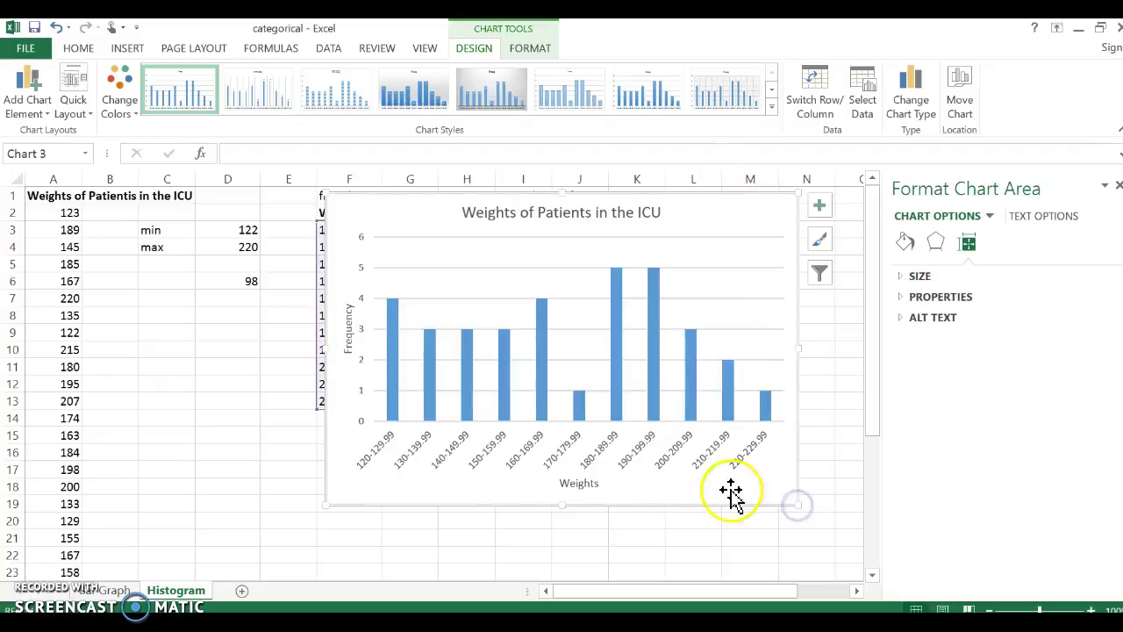
{"action": "left_click", "coordinate": [617, 355]}
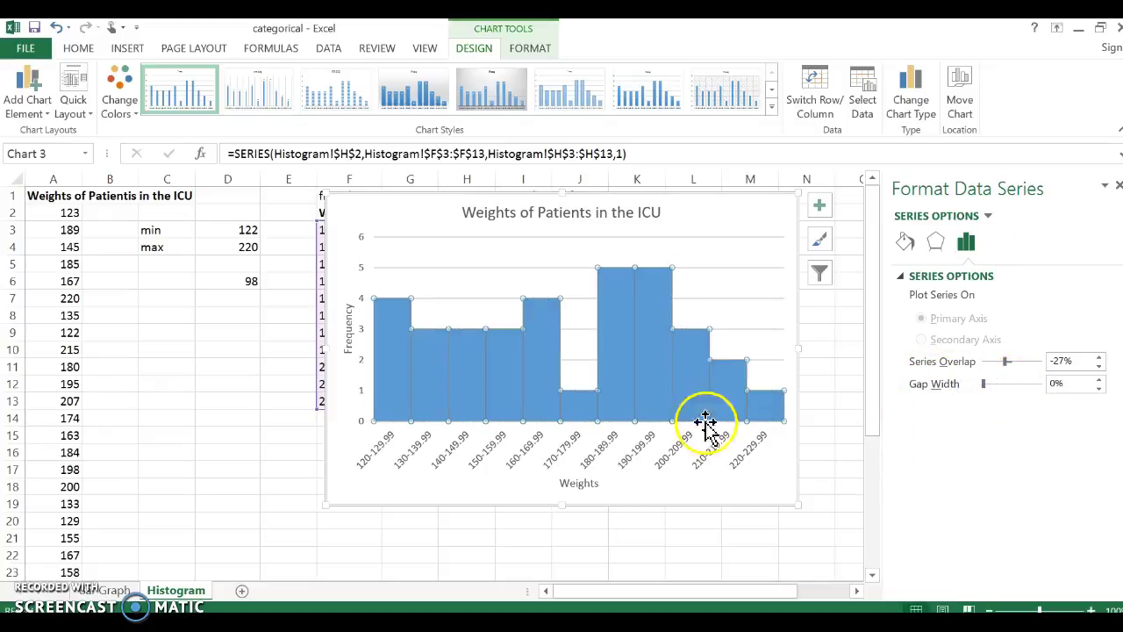
{"action": "left_click", "coordinate": [681, 388]}
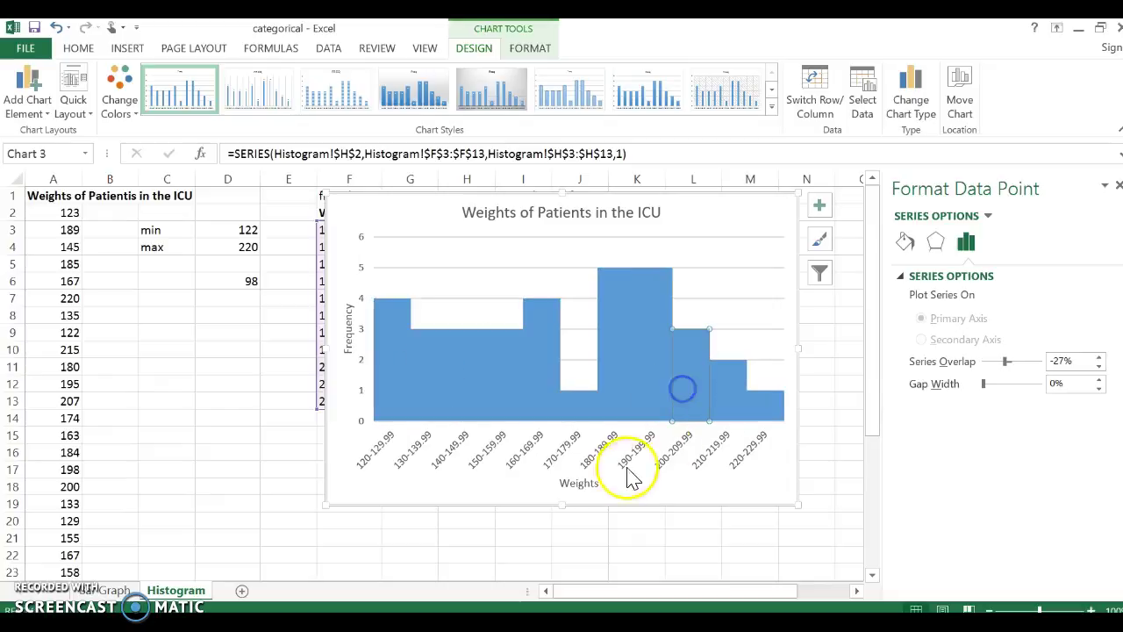
{"action": "left_click", "coordinate": [790, 481]}
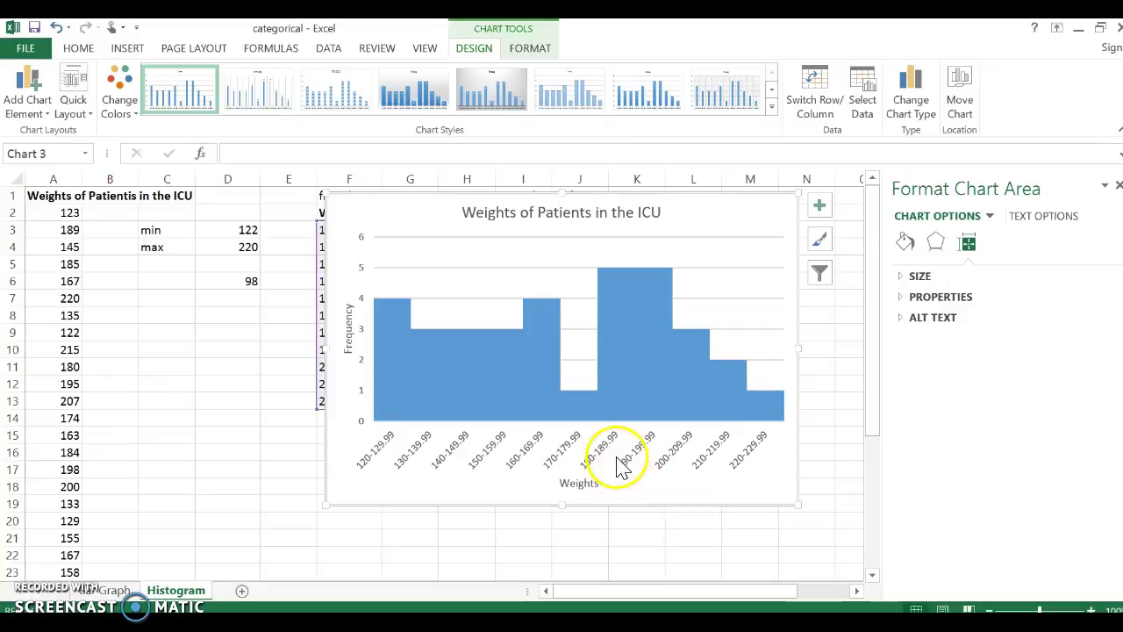
Give the histogram's frequency columns a black outline
{"action": "mouse_move", "coordinate": [611, 420]}
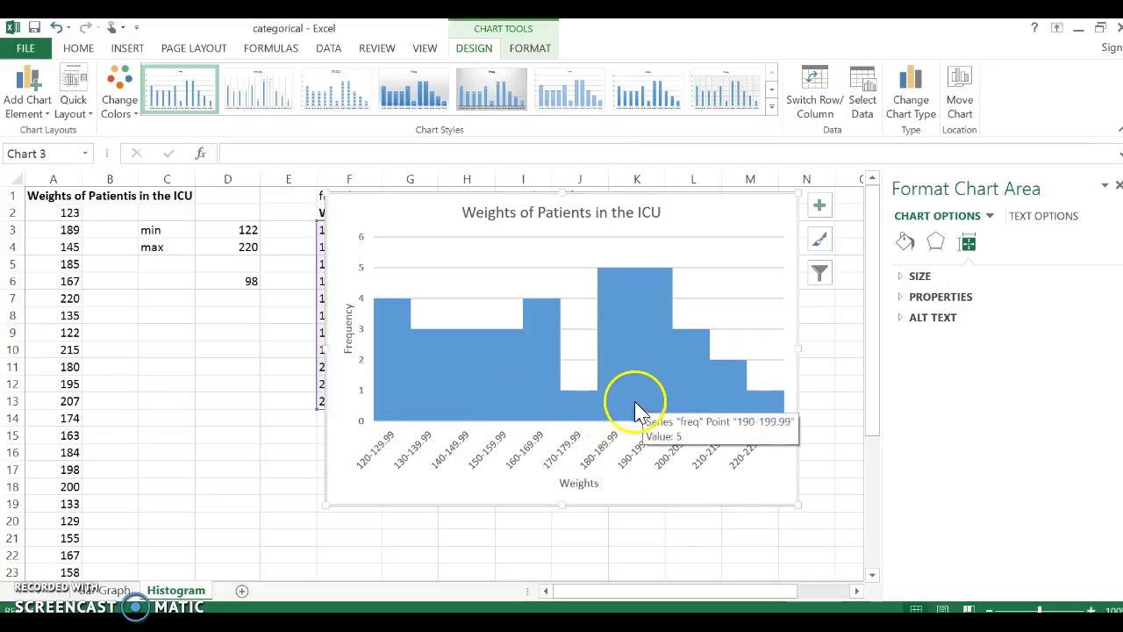
{"action": "left_click", "coordinate": [649, 379]}
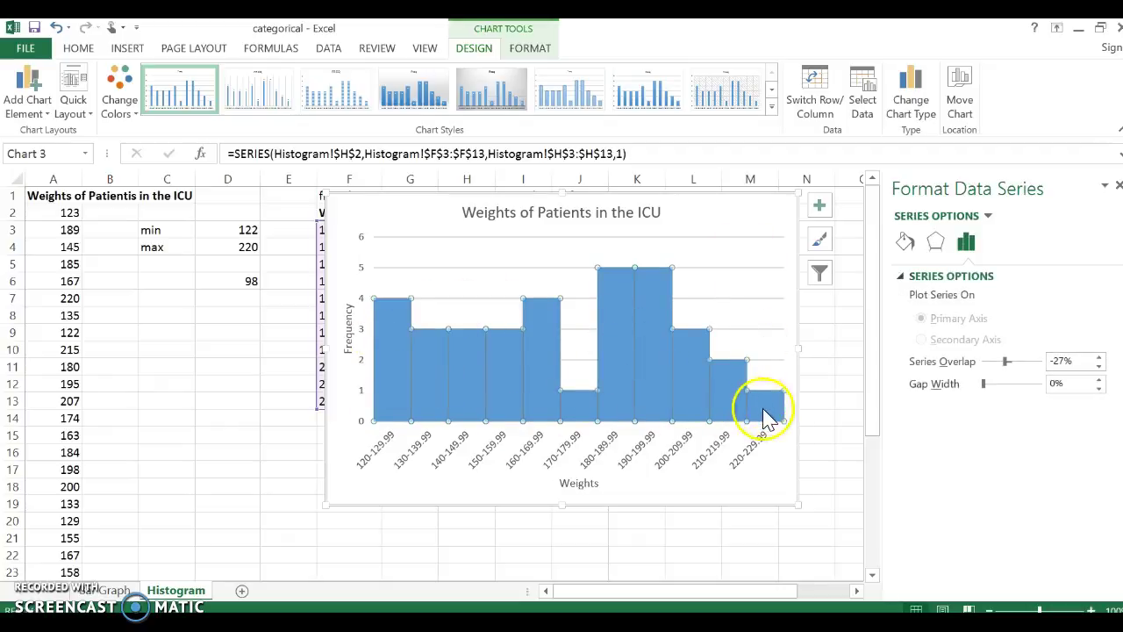
{"action": "right_click", "coordinate": [658, 355]}
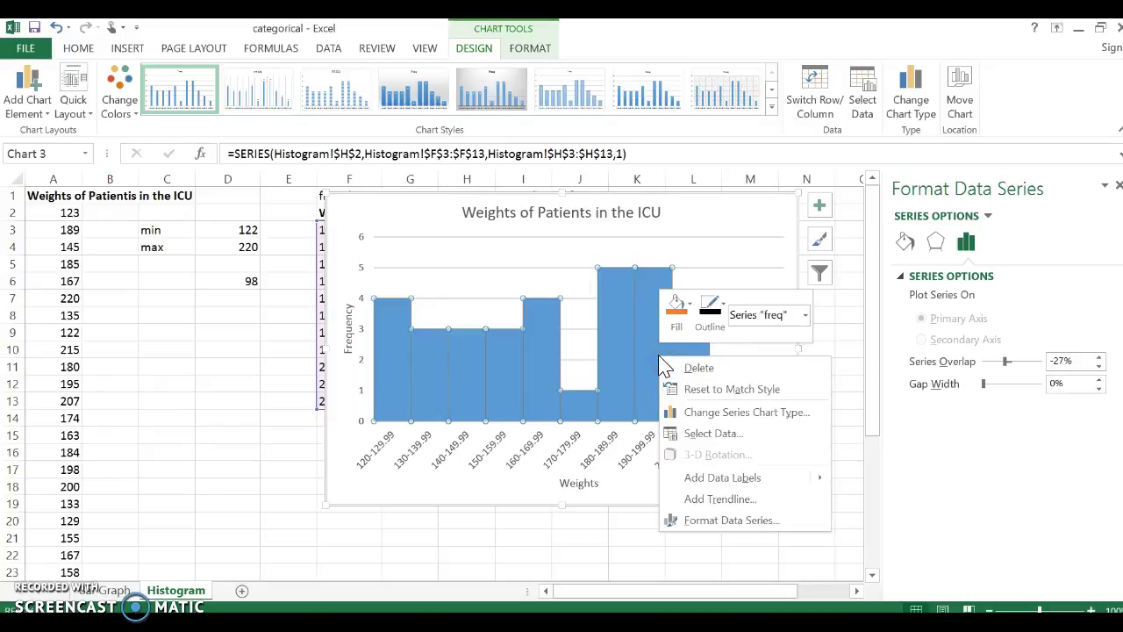
{"action": "left_click", "coordinate": [709, 318]}
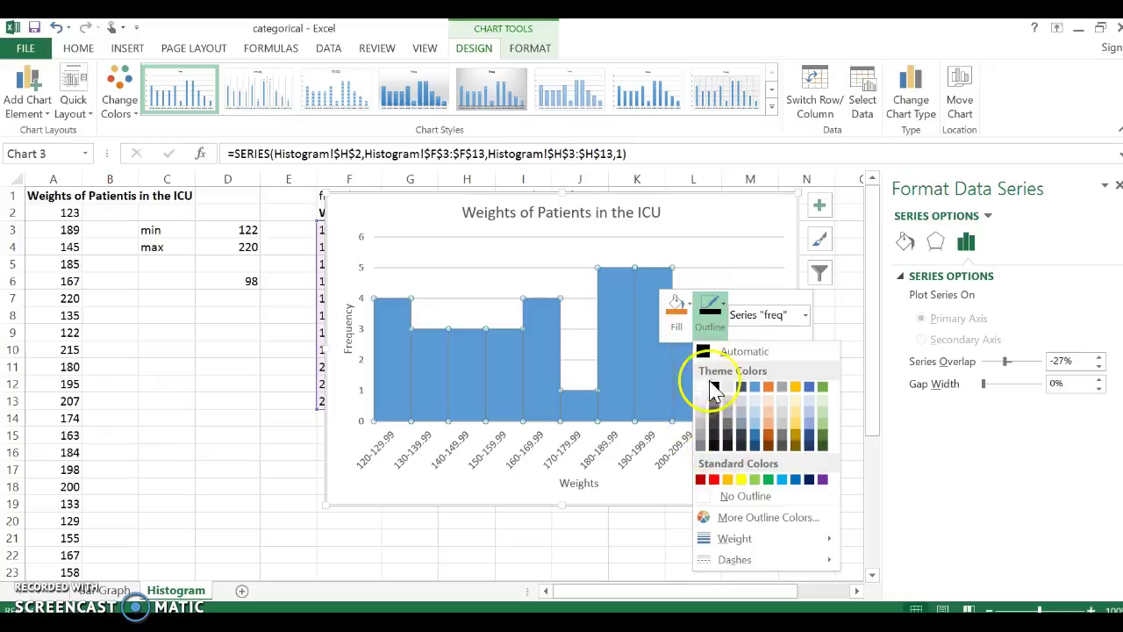
{"action": "left_click", "coordinate": [713, 391]}
{"action": "left_click", "coordinate": [531, 285]}
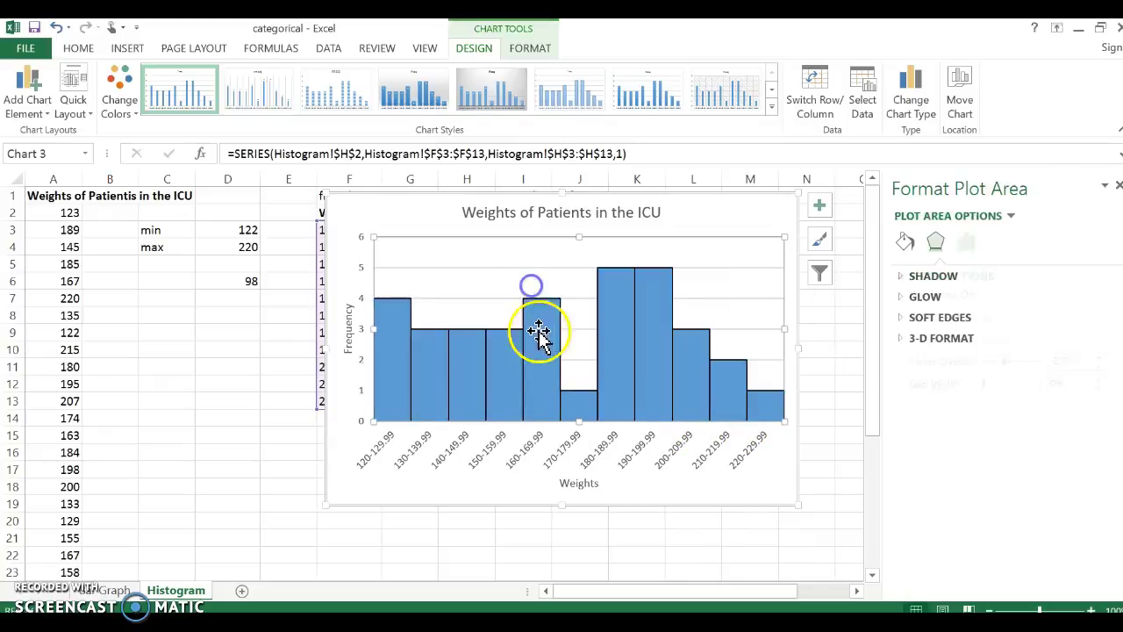
Set the outline colour of the histogram's frequency columns to red
{"action": "right_click", "coordinate": [653, 383]}
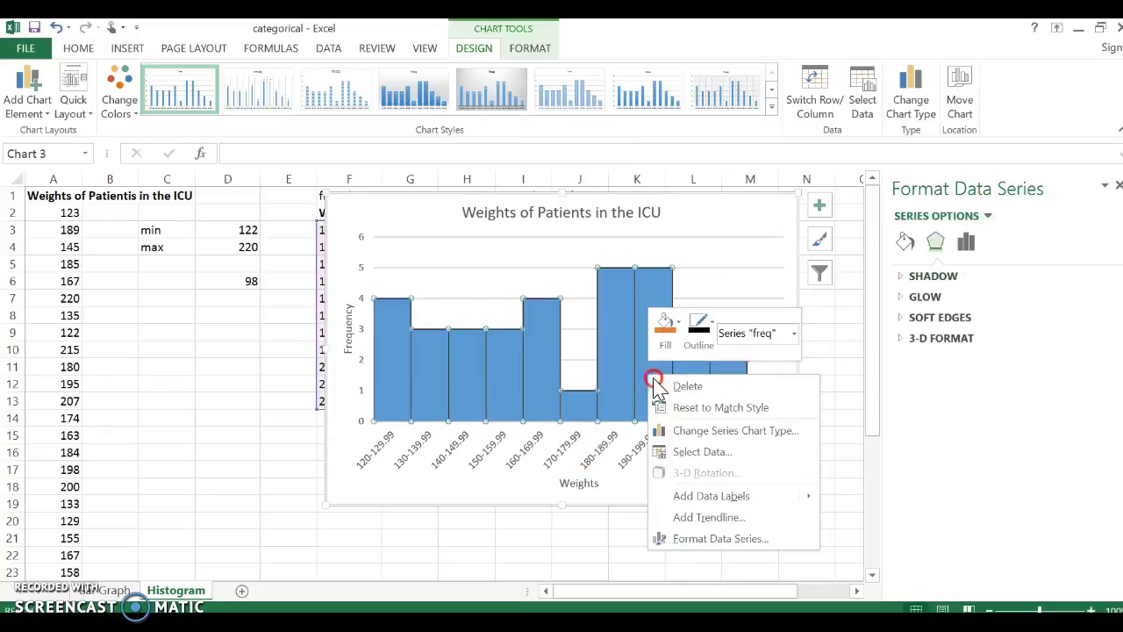
{"action": "left_click", "coordinate": [705, 325]}
{"action": "left_click", "coordinate": [706, 497]}
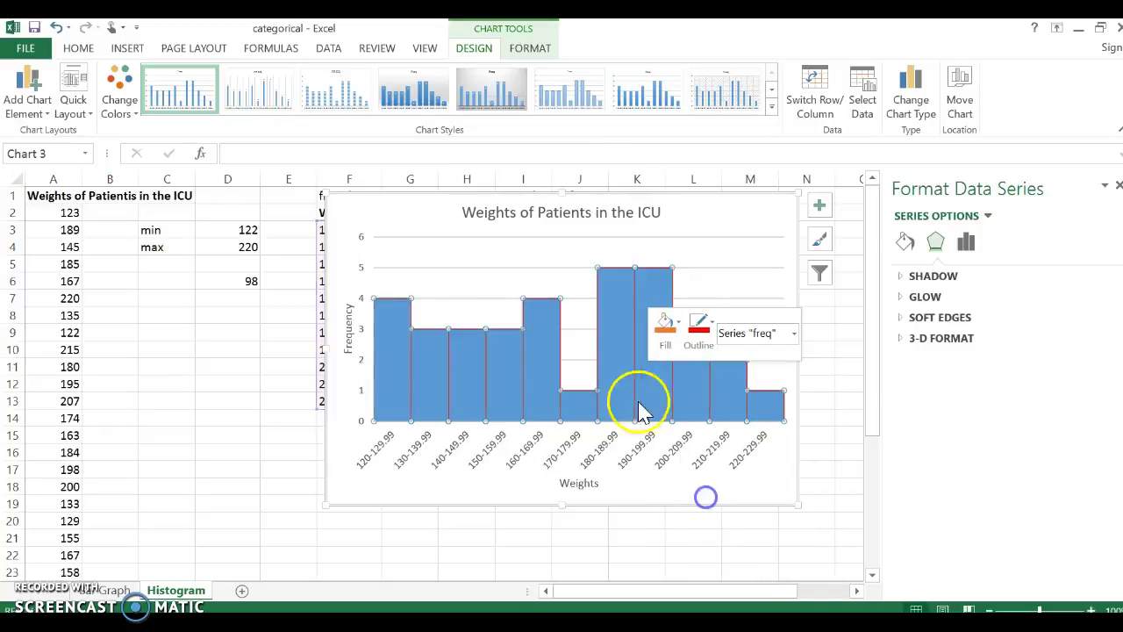
{"action": "left_click", "coordinate": [591, 323]}
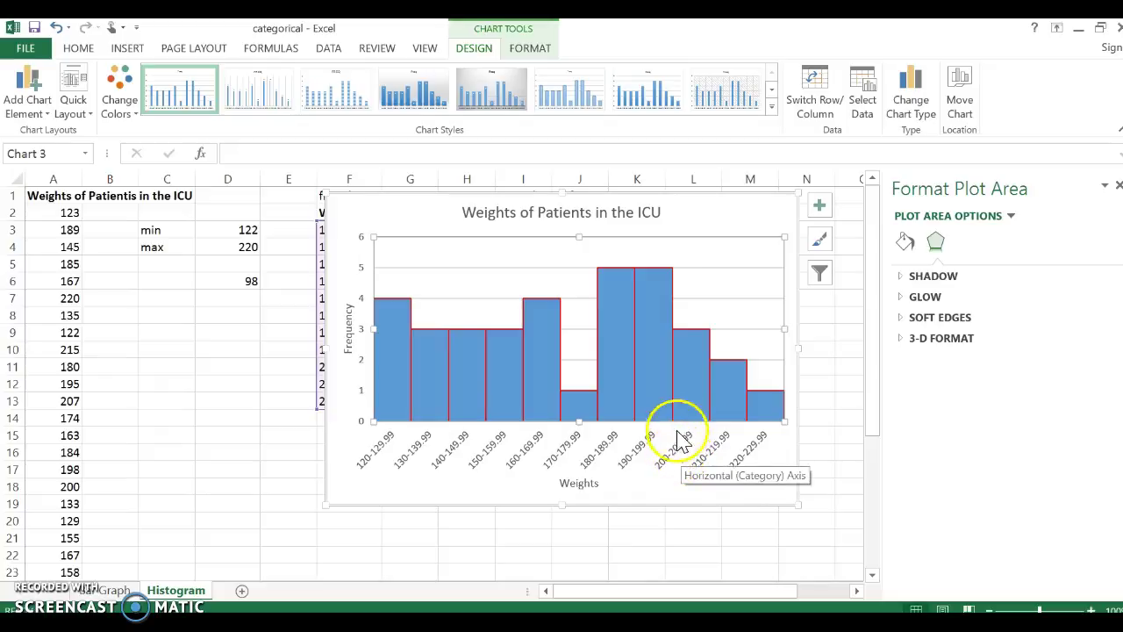
Review the series overlap and gap width options of the histogram's frequency columns
{"action": "left_click", "coordinate": [695, 362]}
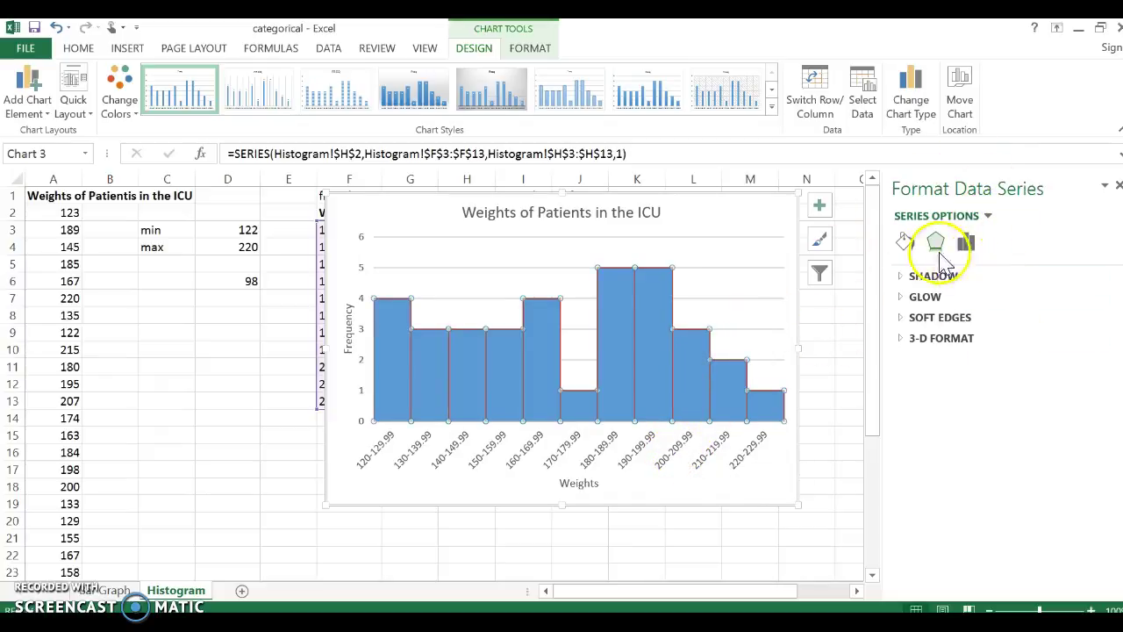
{"action": "left_click", "coordinate": [965, 244]}
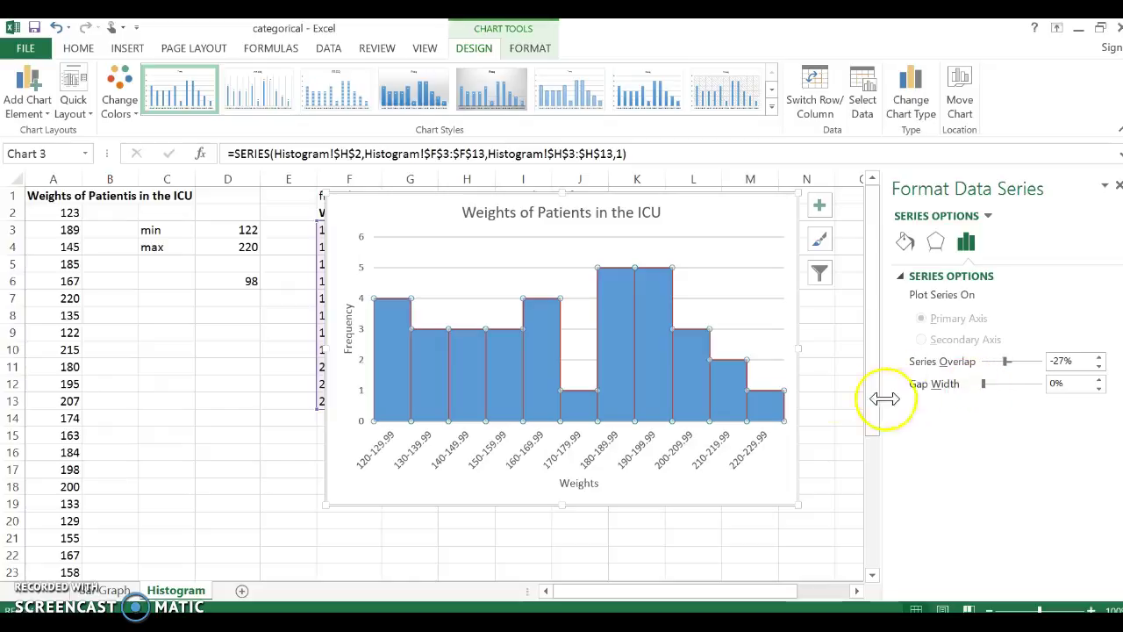
{"action": "left_click", "coordinate": [748, 207]}
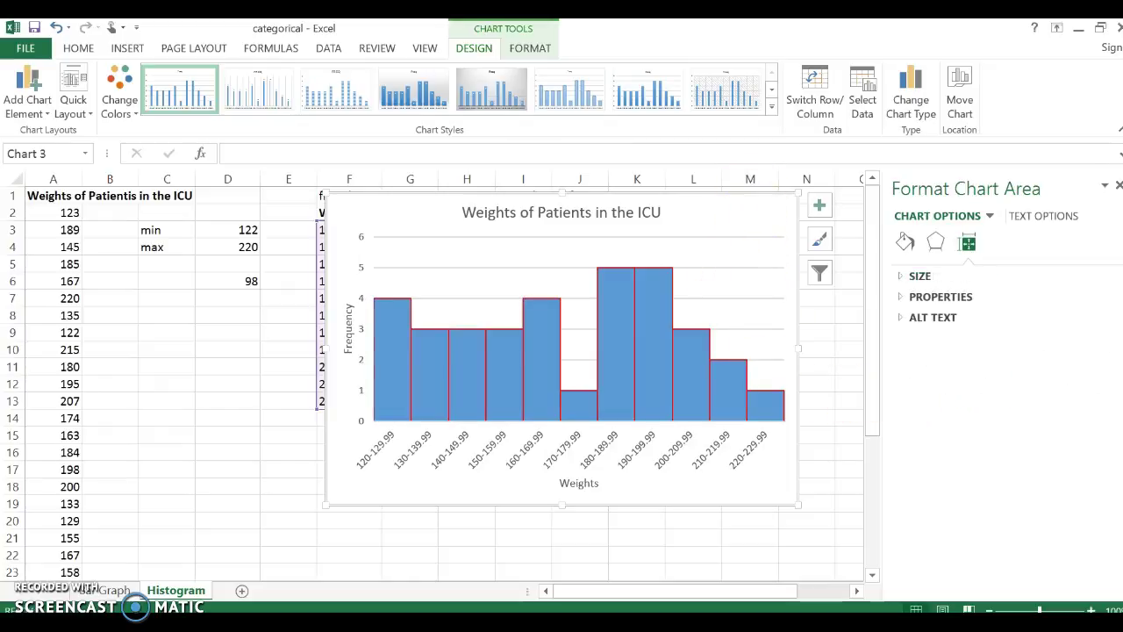
Close the formatting pane and move the histogram clear of the frequency table, over columns J to R
{"action": "left_click", "coordinate": [1118, 186]}
{"action": "left_click_drag", "start_coordinate": [735, 213], "coordinate": [903, 230]}
{"action": "left_click", "coordinate": [711, 321]}
{"action": "left_click", "coordinate": [642, 379]}
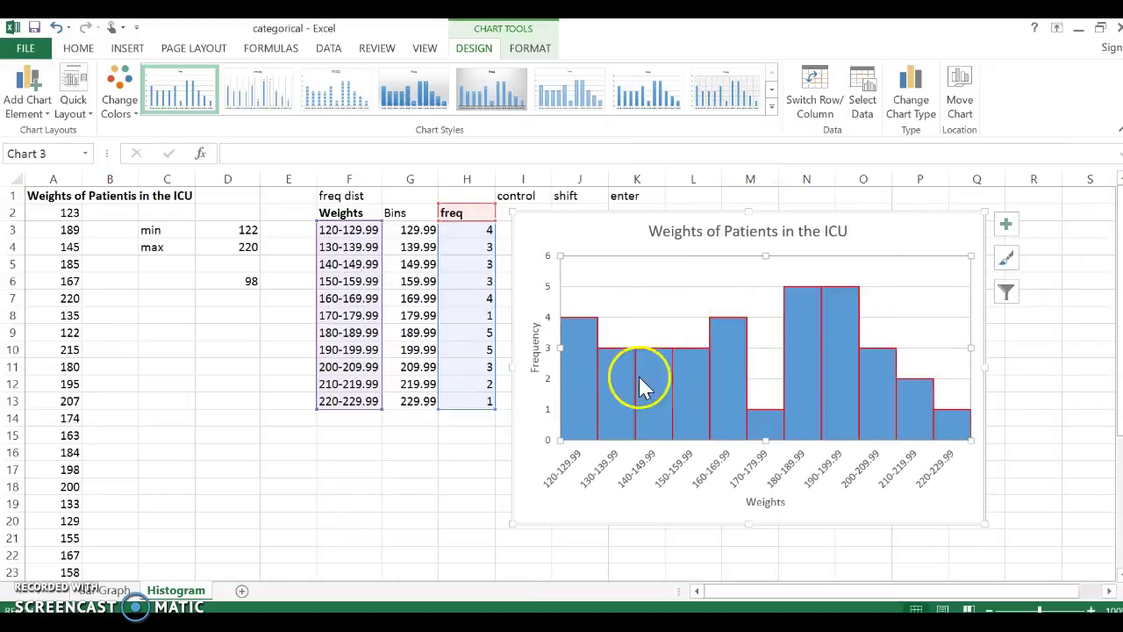
{"action": "left_click", "coordinate": [581, 232]}
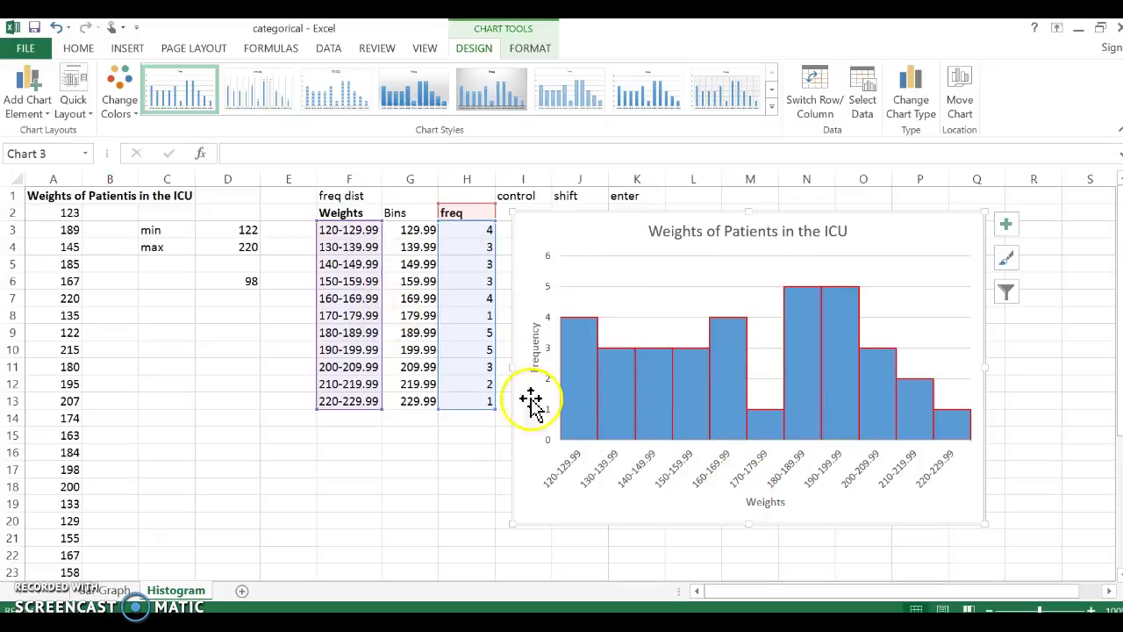
{"action": "left_click", "coordinate": [466, 486]}
{"action": "left_click_drag", "start_coordinate": [616, 248], "coordinate": [671, 238]}
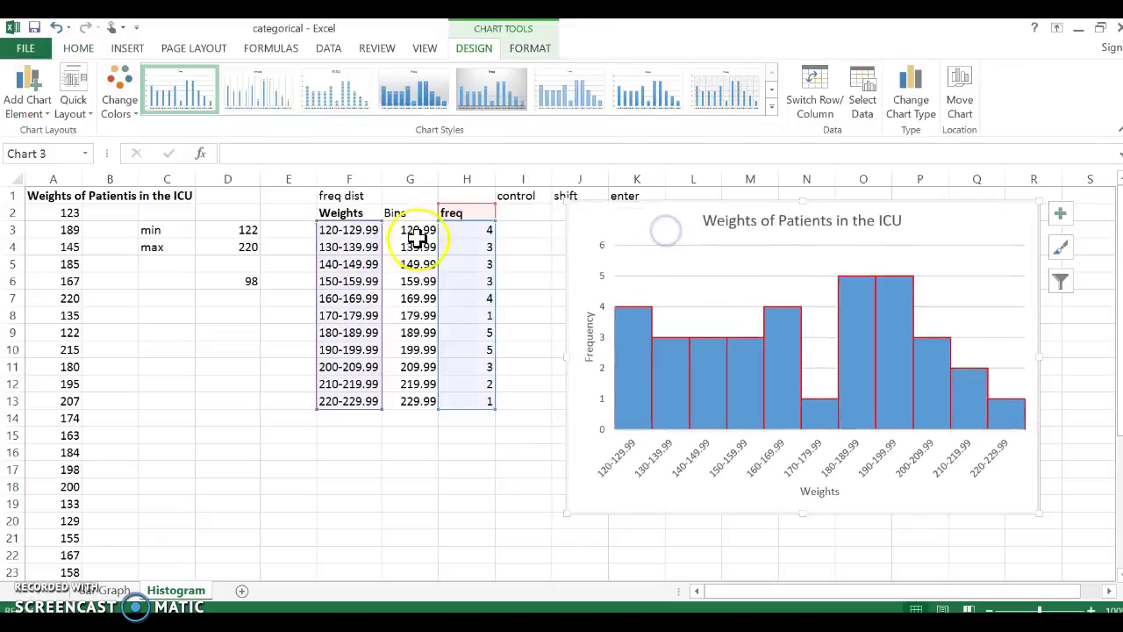
Copy the Weights class column from F2:F13 to the cells starting at F15
{"action": "left_click_drag", "start_coordinate": [348, 213], "coordinate": [334, 407]}
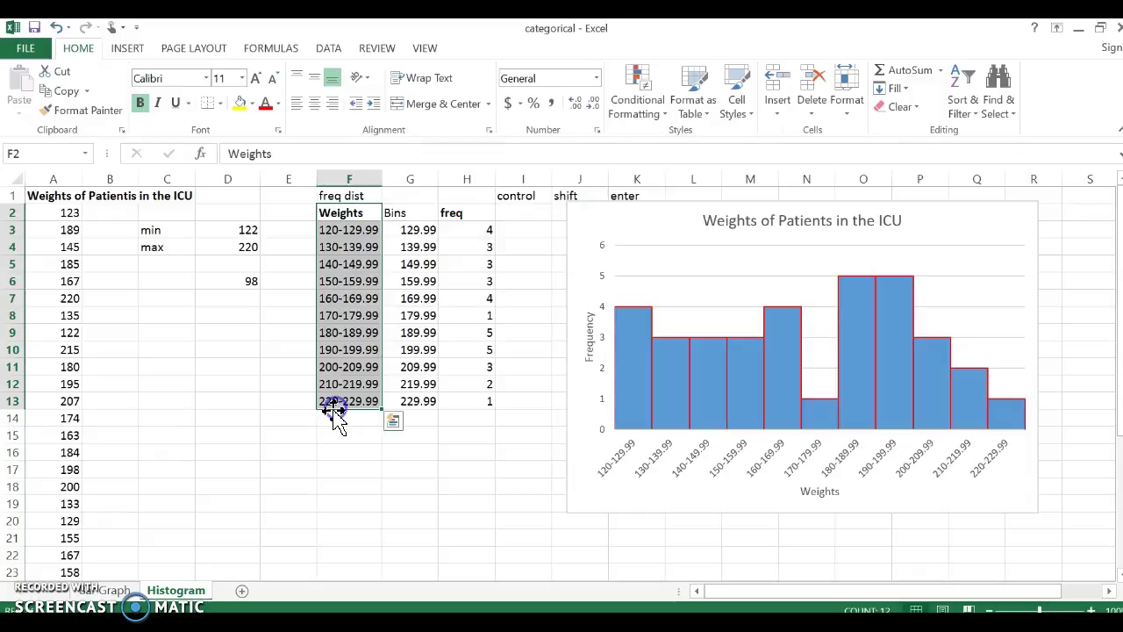
{"action": "key", "text": "ctrl+c"}
{"action": "left_click", "coordinate": [340, 436]}
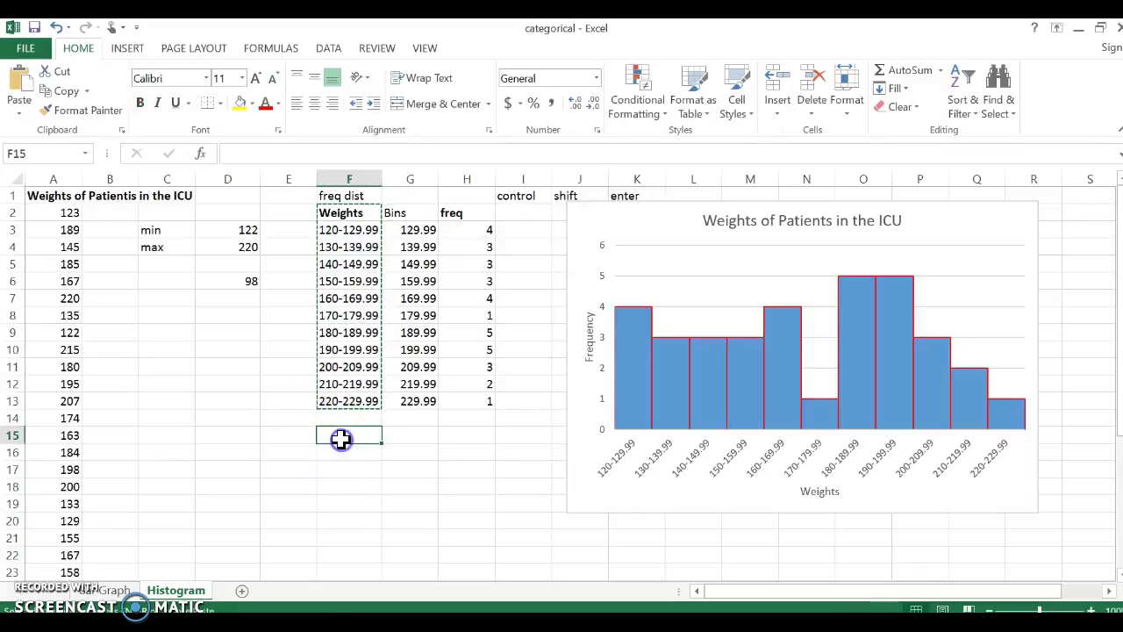
{"action": "key", "text": "ctrl+v"}
Copy the freq column from H2:H13 to the cells starting at G15, beside the copied Weights column
{"action": "left_click_drag", "start_coordinate": [468, 216], "coordinate": [449, 399]}
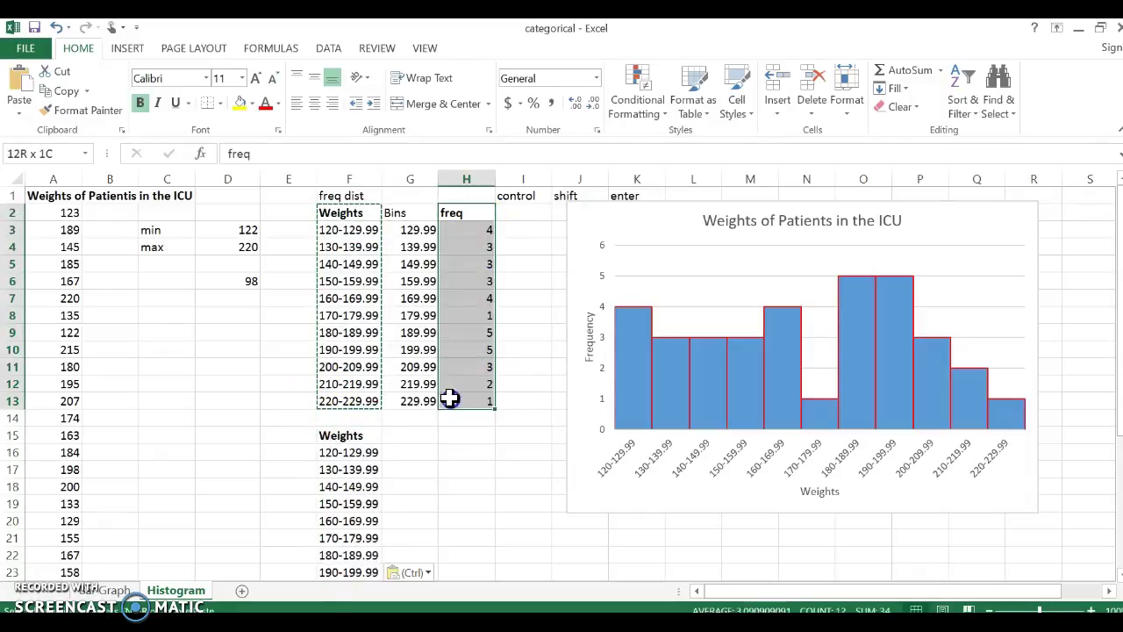
{"action": "key", "text": "ctrl+c"}
{"action": "scroll", "coordinate": [448, 413], "scroll_direction": "down", "scroll_amount": 1}
{"action": "left_click", "coordinate": [400, 384]}
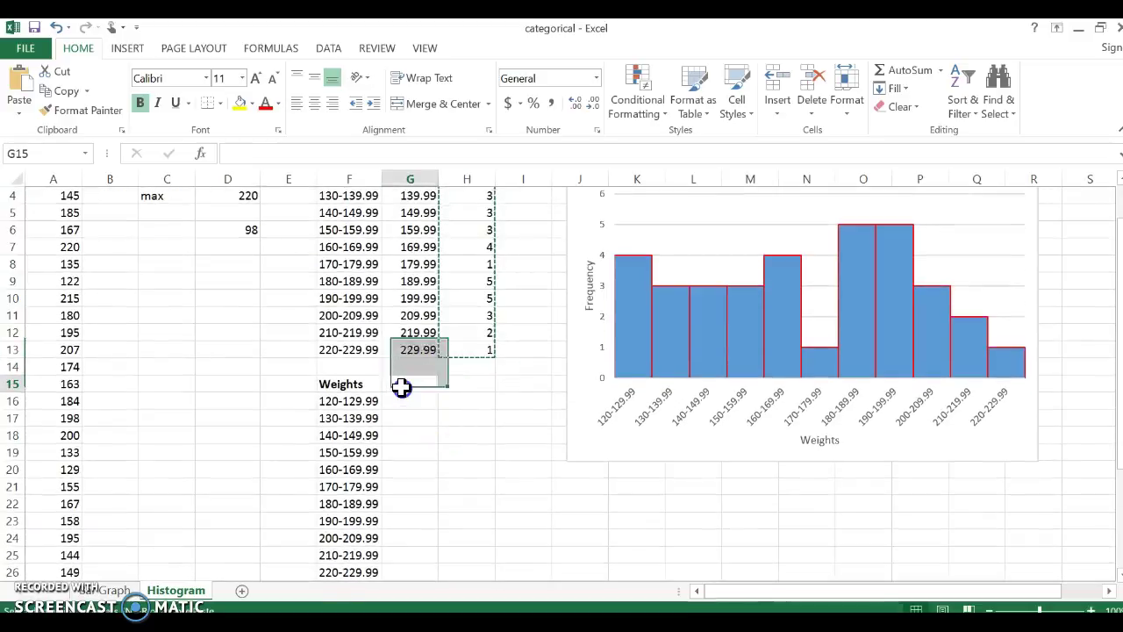
{"action": "key", "text": "ctrl+v"}
{"action": "scroll", "coordinate": [458, 417], "scroll_direction": "down", "scroll_amount": 1}
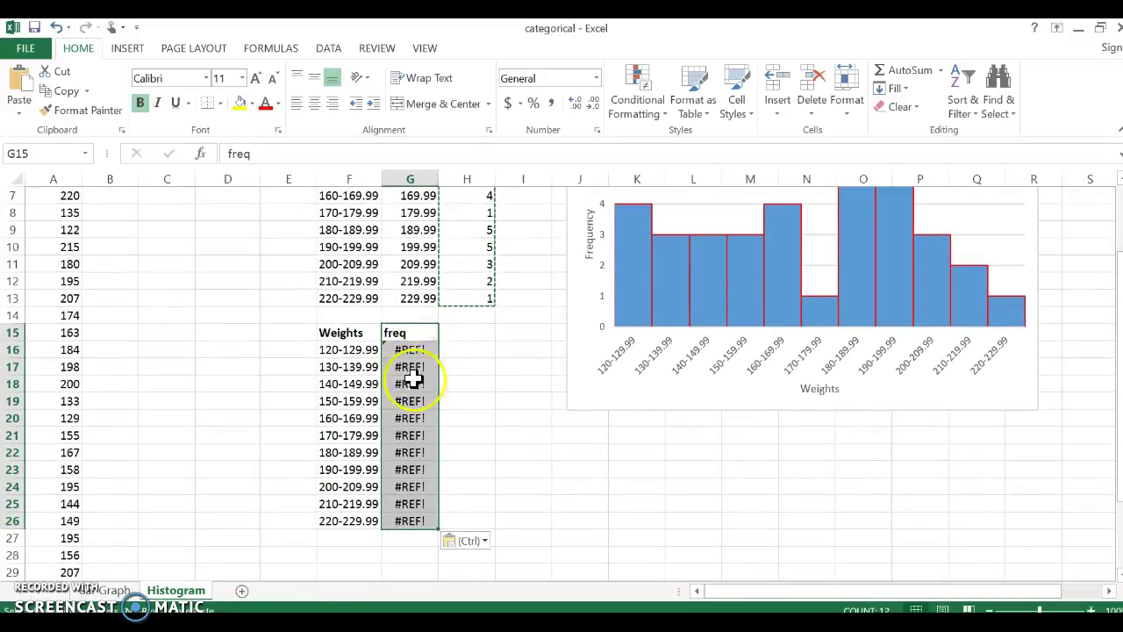
Check the formula in G16, the first value cell of the copied freq column
{"action": "scroll", "coordinate": [511, 401], "scroll_direction": "up", "scroll_amount": 2}
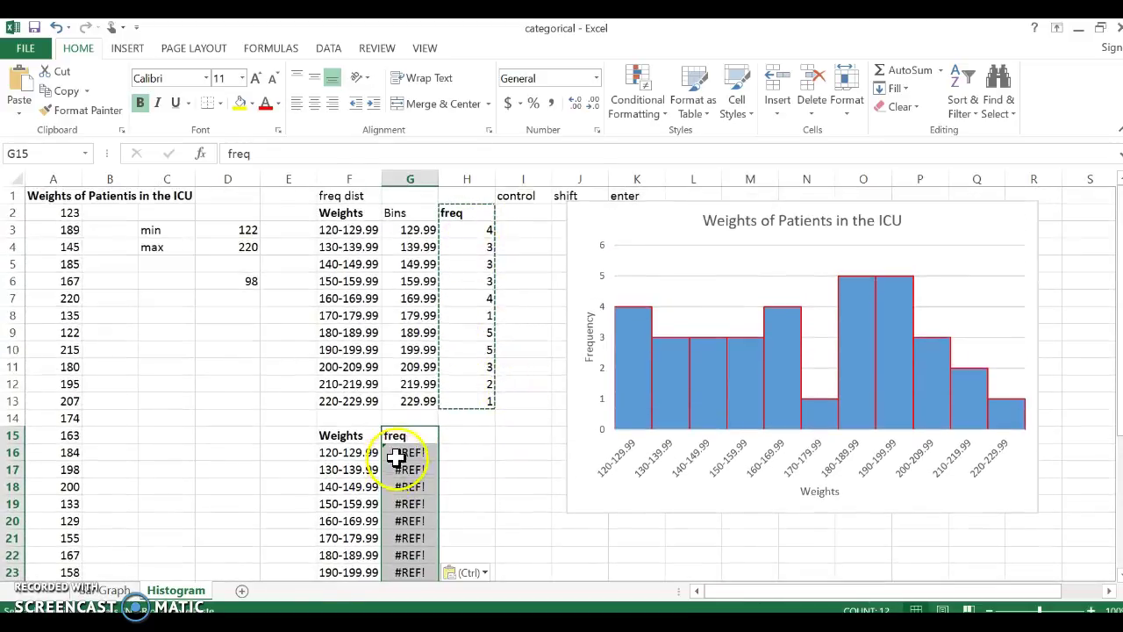
{"action": "left_click", "coordinate": [397, 454]}
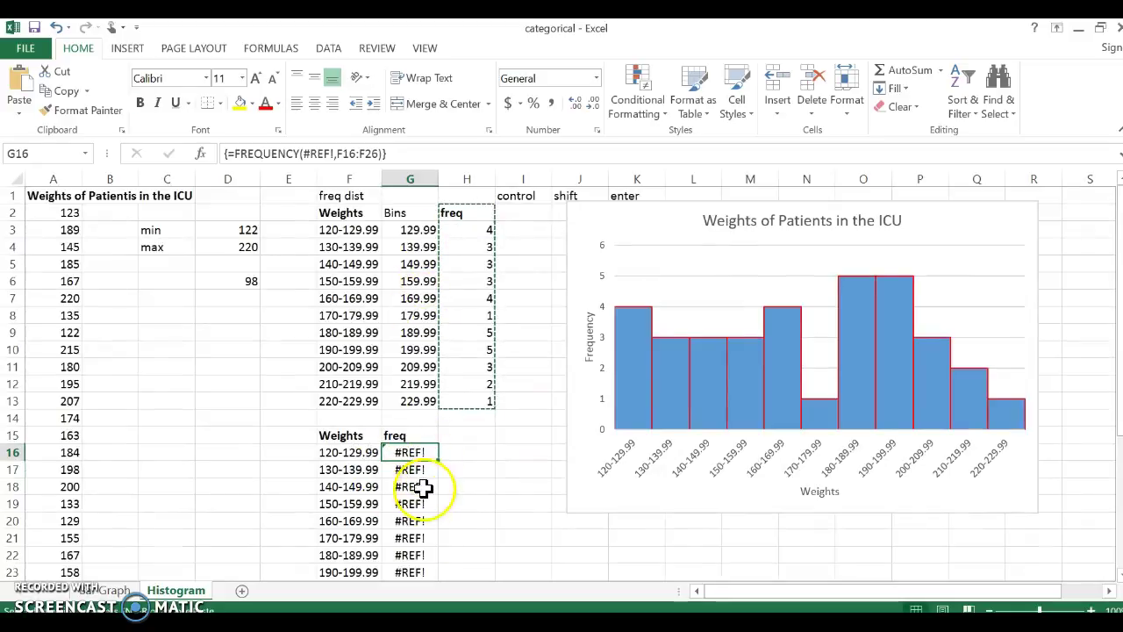
{"action": "scroll", "coordinate": [518, 351], "scroll_direction": "down", "scroll_amount": 2}
{"action": "scroll", "coordinate": [492, 263], "scroll_direction": "up", "scroll_amount": 1}
{"action": "scroll", "coordinate": [388, 368], "scroll_direction": "up", "scroll_amount": 1}
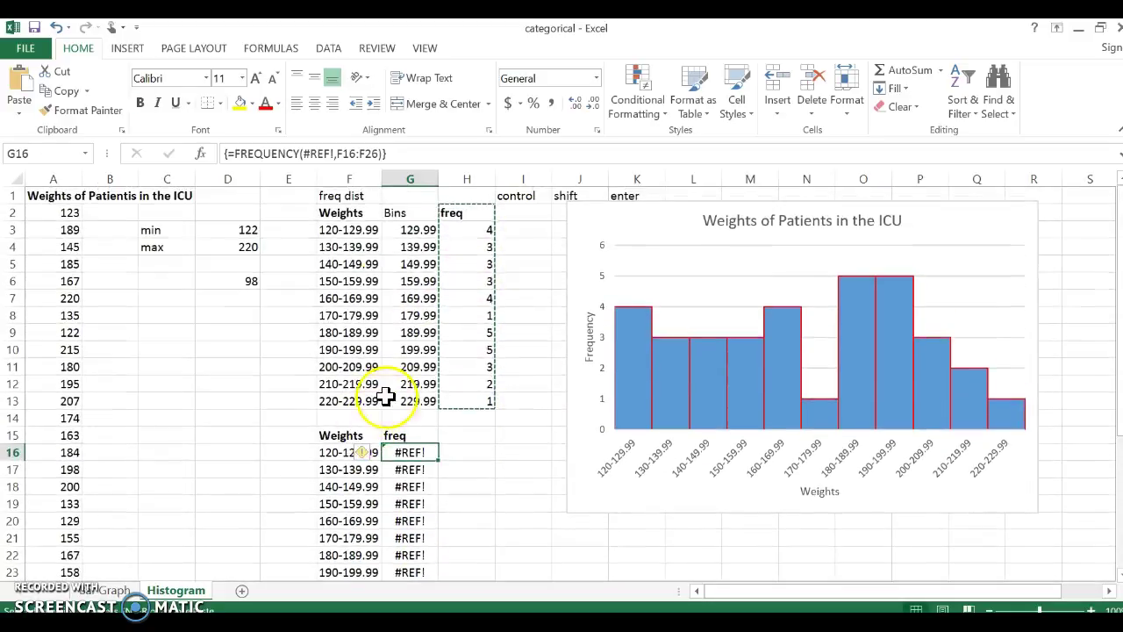
{"action": "scroll", "coordinate": [366, 454], "scroll_direction": "down", "scroll_amount": 2}
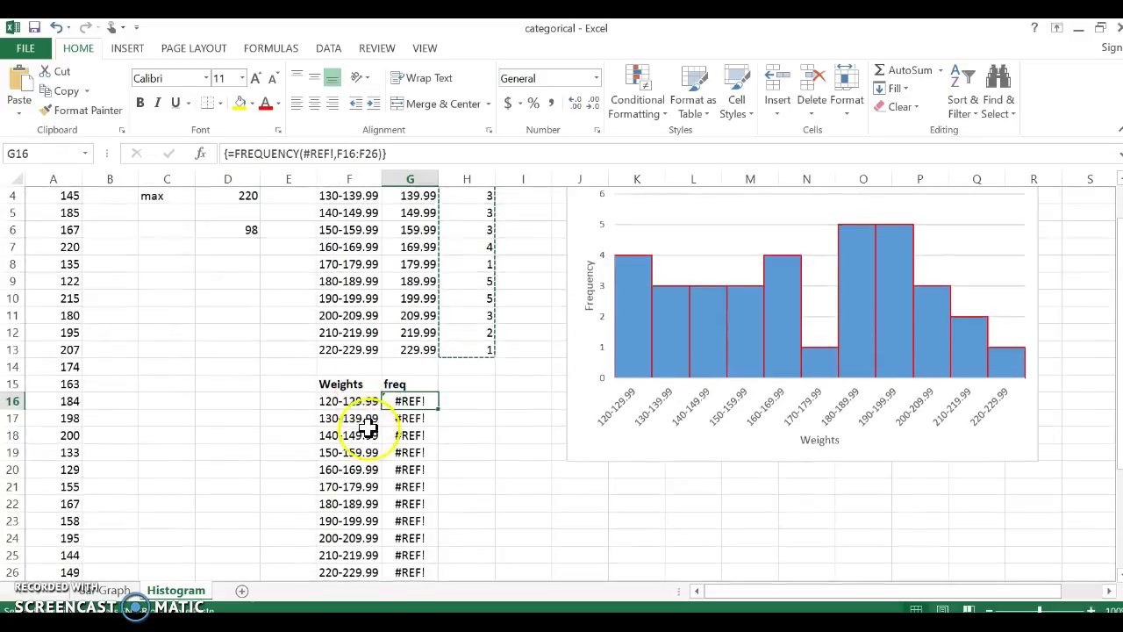
Try to clear the copied Weights and freq columns below the frequency table, from F15 to G27
{"action": "left_click", "coordinate": [377, 333]}
{"action": "left_click_drag", "start_coordinate": [386, 338], "coordinate": [408, 525]}
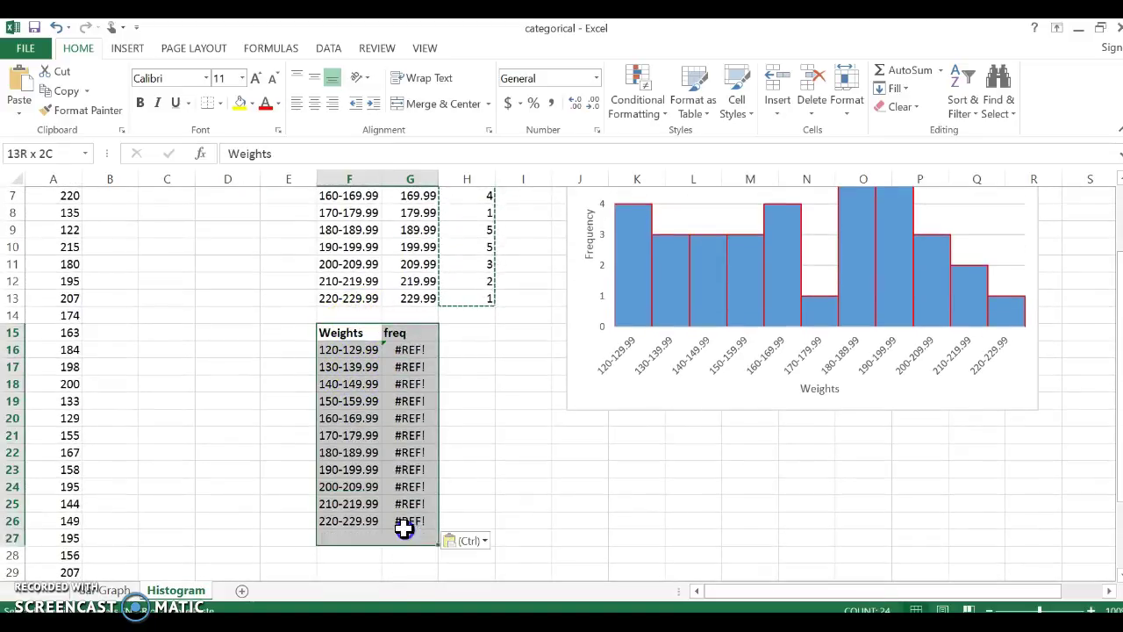
{"action": "key", "text": "BackSpace"}
{"action": "scroll", "coordinate": [406, 527], "scroll_direction": "up", "scroll_amount": 2}
{"action": "left_click", "coordinate": [480, 486]}
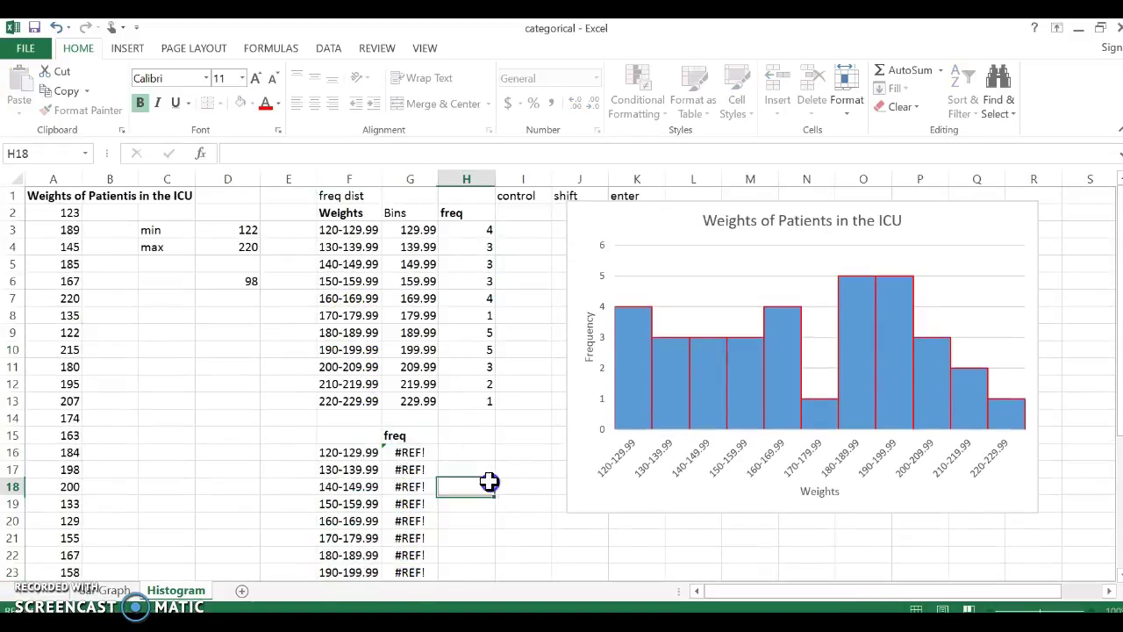
Move the histogram closer to the frequency table, over columns I to Q
{"action": "left_click_drag", "start_coordinate": [351, 213], "coordinate": [463, 409]}
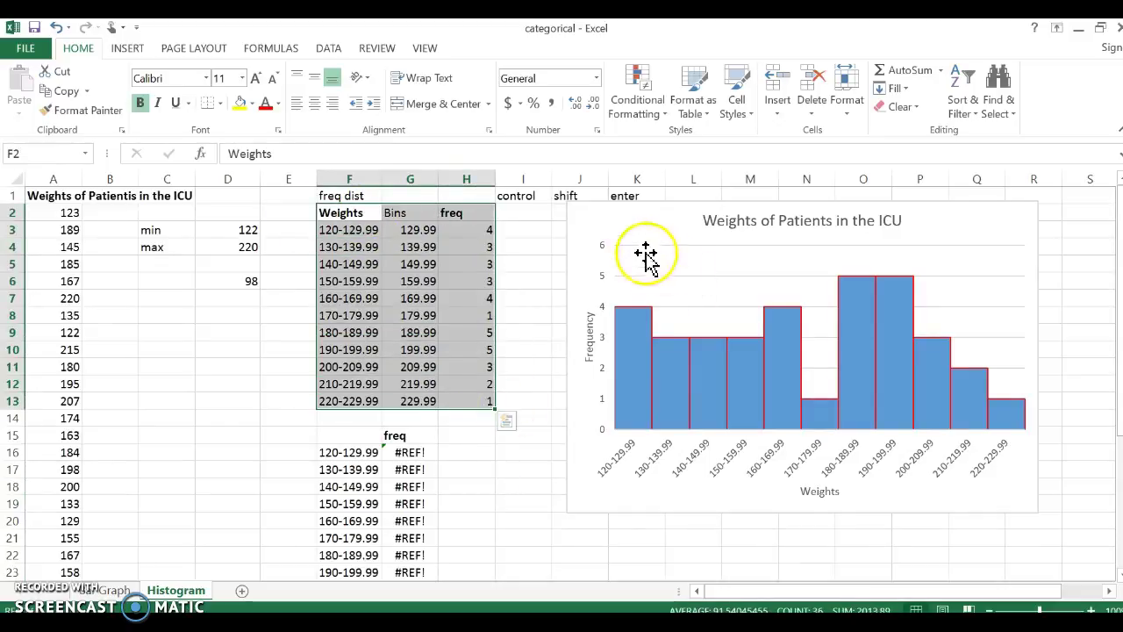
{"action": "left_click_drag", "start_coordinate": [647, 254], "coordinate": [587, 233]}
{"action": "left_click_drag", "start_coordinate": [435, 360], "coordinate": [430, 349]}
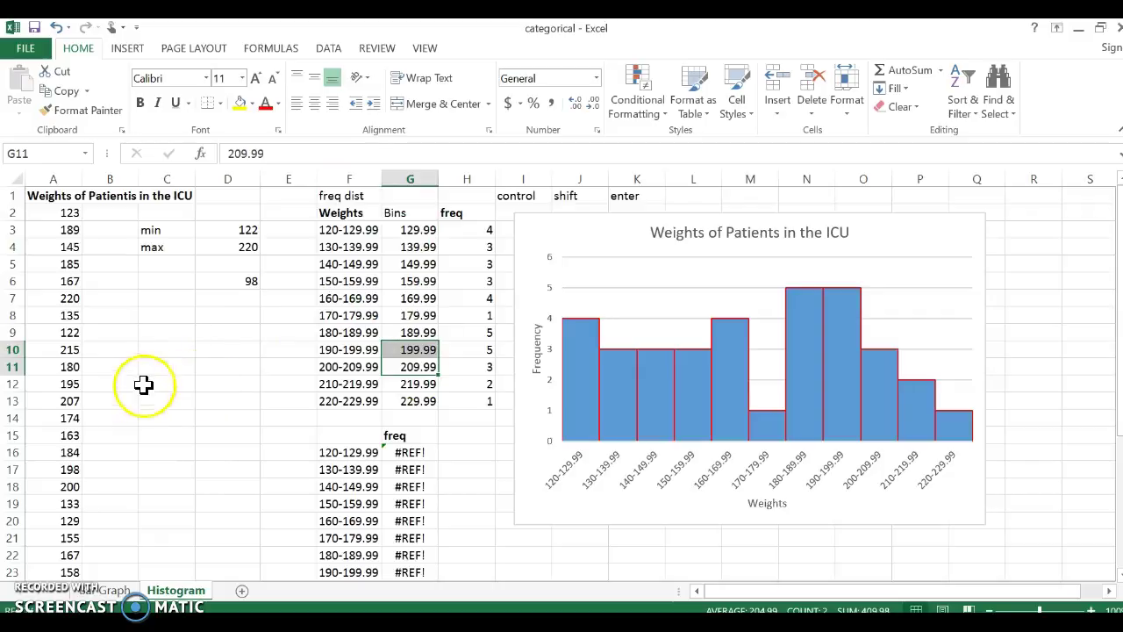
{"action": "left_click_drag", "start_coordinate": [146, 383], "coordinate": [125, 543]}
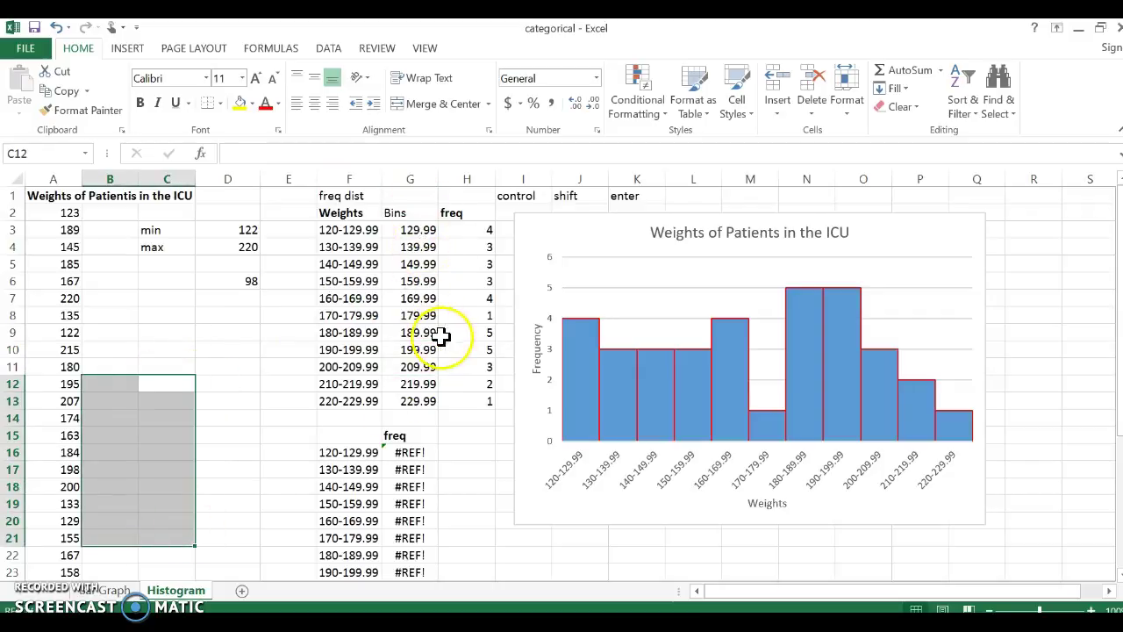
{"action": "left_click", "coordinate": [288, 365]}
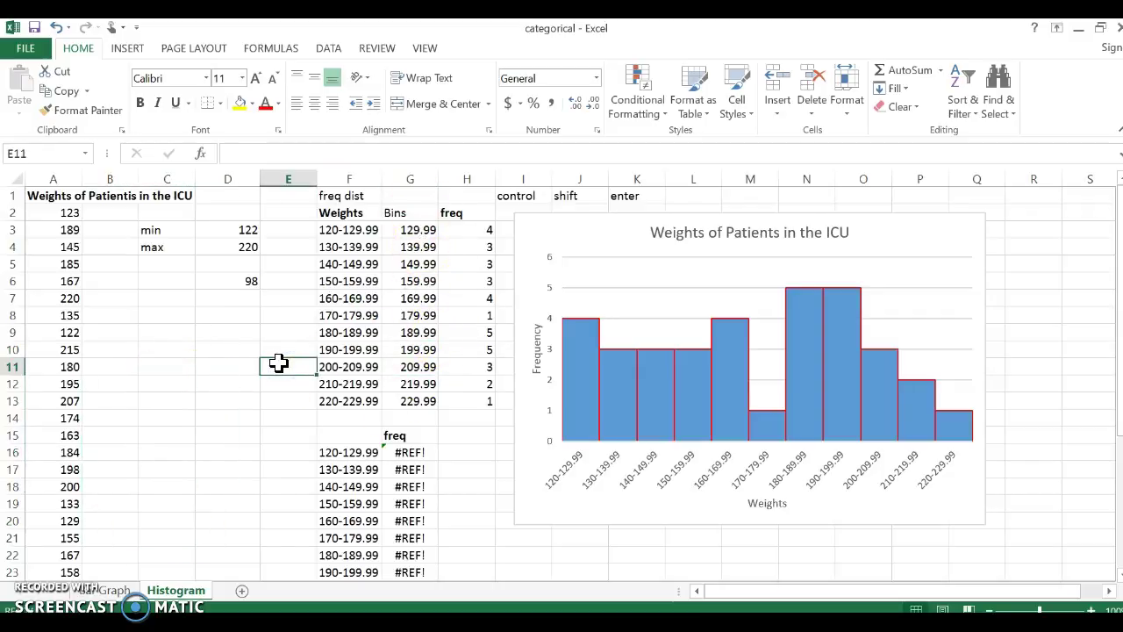